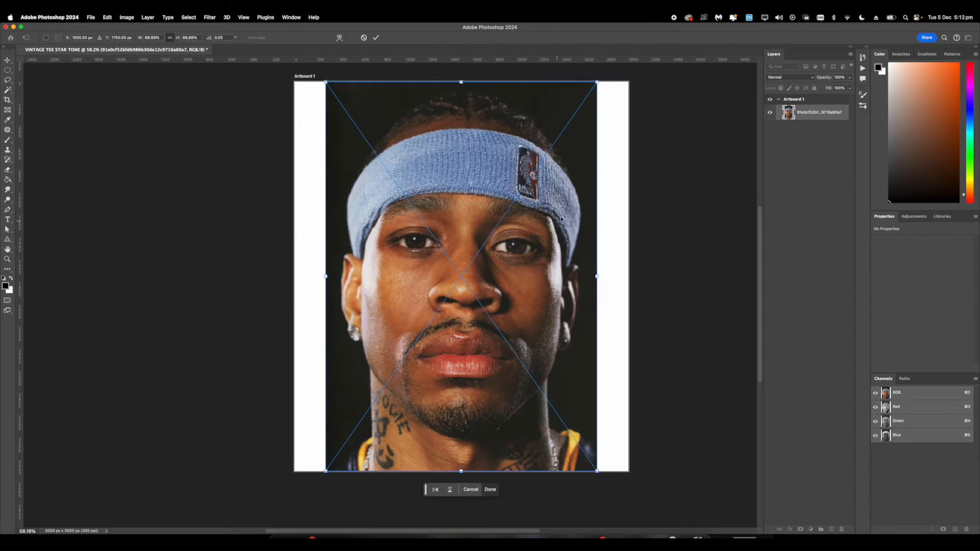
Step: Scale the placed portrait down to 86.67% and centre it on the artboard with a small margin
{"action": "left_click_drag", "start_coordinate": [460, 79], "coordinate": [461, 87]}
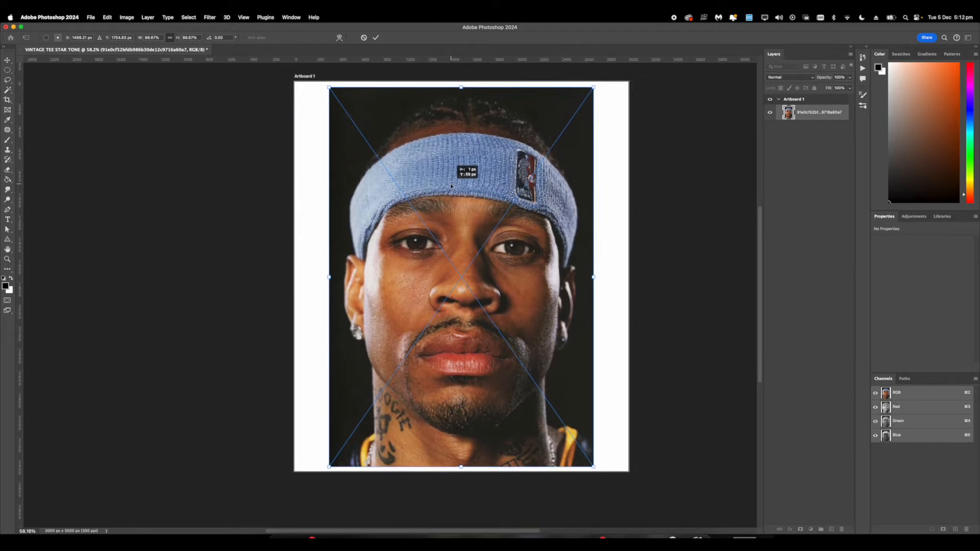
{"action": "key", "text": "Return"}
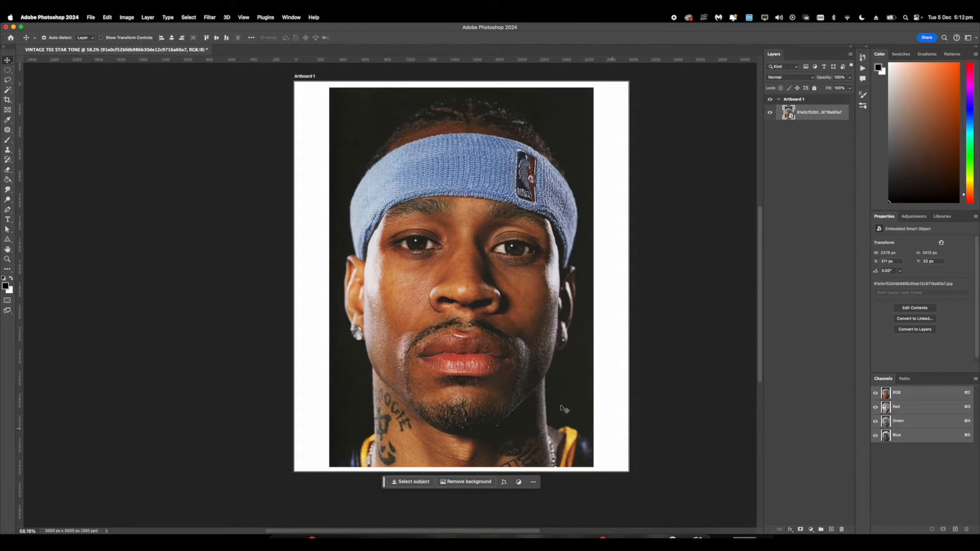
Step: Trace a closed Pen tool path around the head, following the chin, jaw, ears, headband and hair
{"action": "scroll", "coordinate": [490, 299], "scroll_direction": "up", "scroll_amount": 3}
{"action": "key", "text": "p"}
{"action": "scroll", "coordinate": [491, 299], "scroll_direction": "down", "scroll_amount": 1}
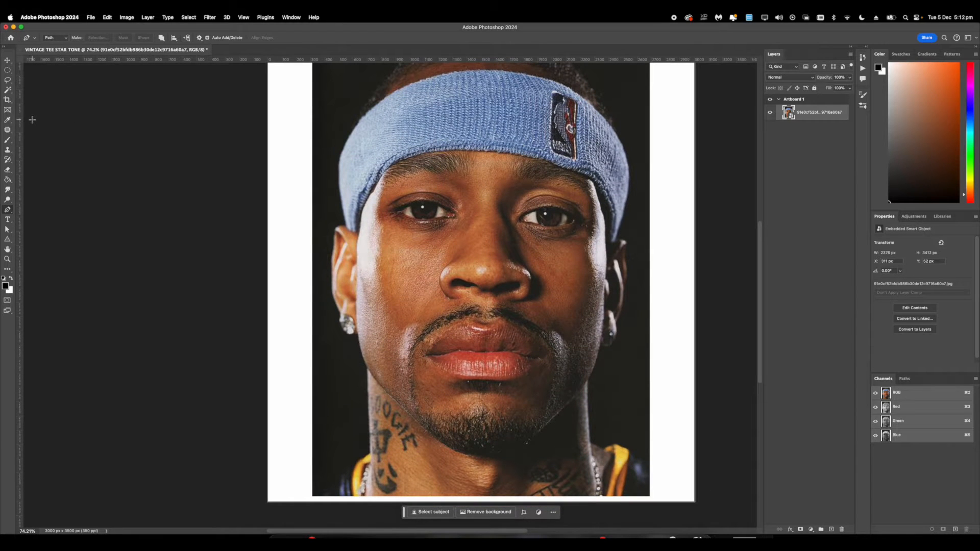
{"action": "key", "text": "Caps_Lock"}
{"action": "scroll", "coordinate": [396, 450], "scroll_direction": "up", "scroll_amount": 10}
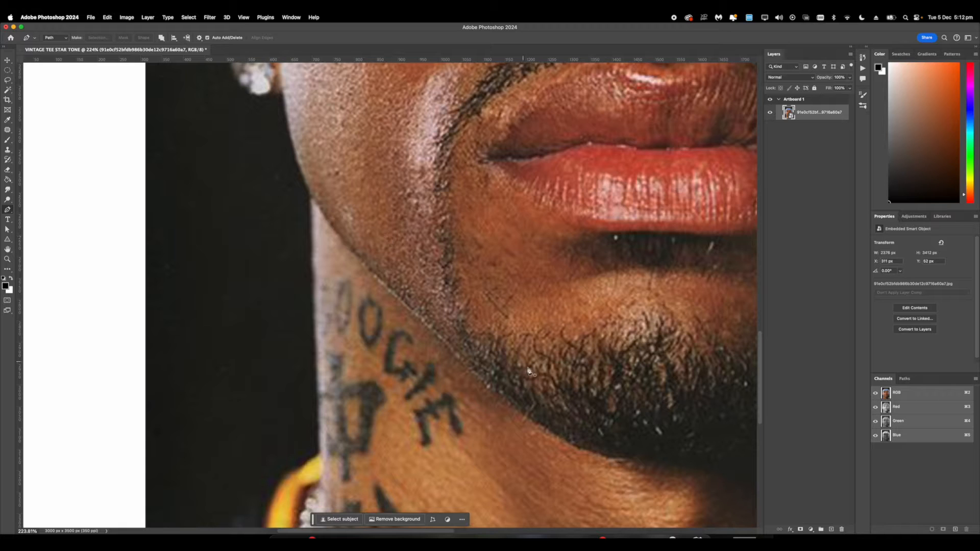
{"action": "left_click", "coordinate": [556, 434]}
{"action": "left_click_drag", "start_coordinate": [463, 362], "coordinate": [445, 346]}
{"action": "left_click_drag", "start_coordinate": [399, 306], "coordinate": [477, 383]}
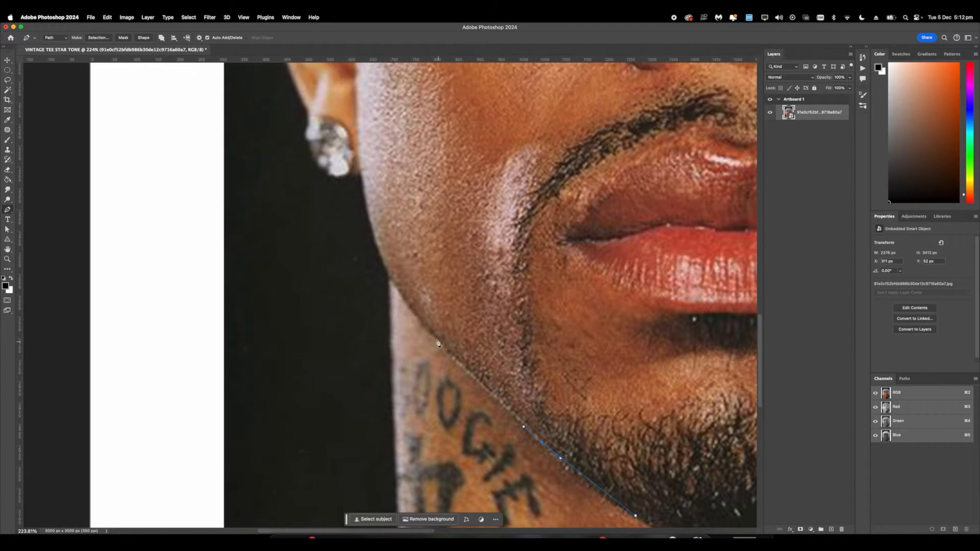
{"action": "left_click_drag", "start_coordinate": [437, 339], "coordinate": [431, 332]}
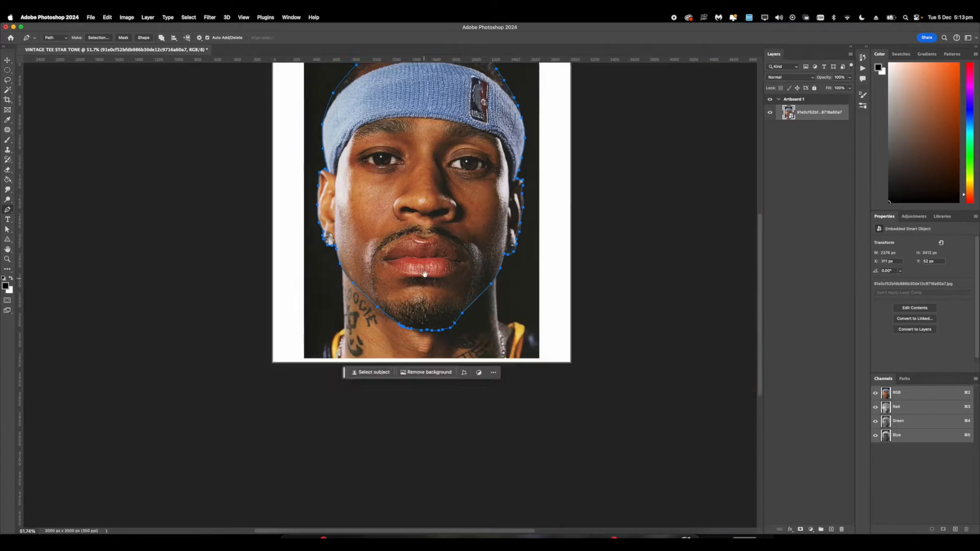
{"action": "left_click_drag", "start_coordinate": [418, 253], "coordinate": [425, 318]}
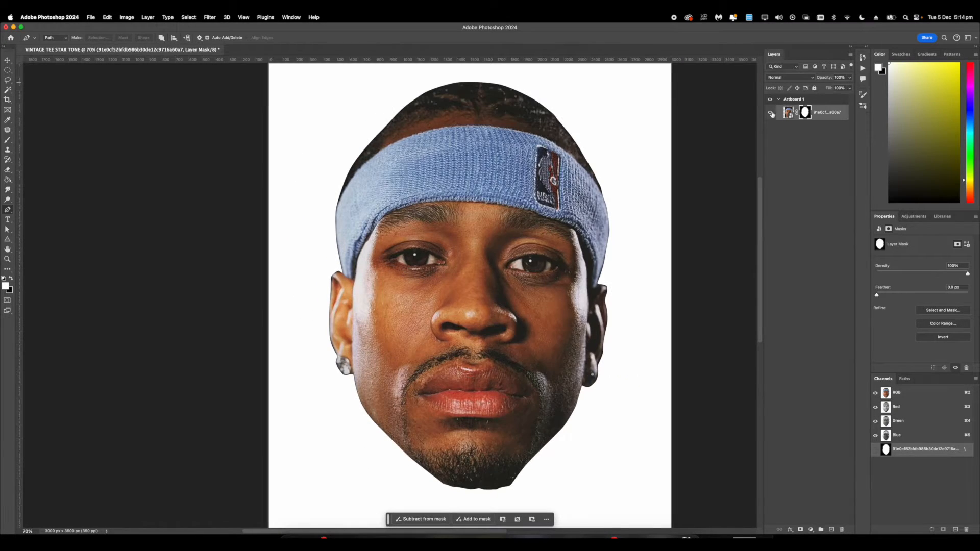
Step: Compare the artboard with and without the masked portrait, then leave that layer hidden
{"action": "left_click", "coordinate": [770, 112]}
{"action": "left_click", "coordinate": [770, 112]}
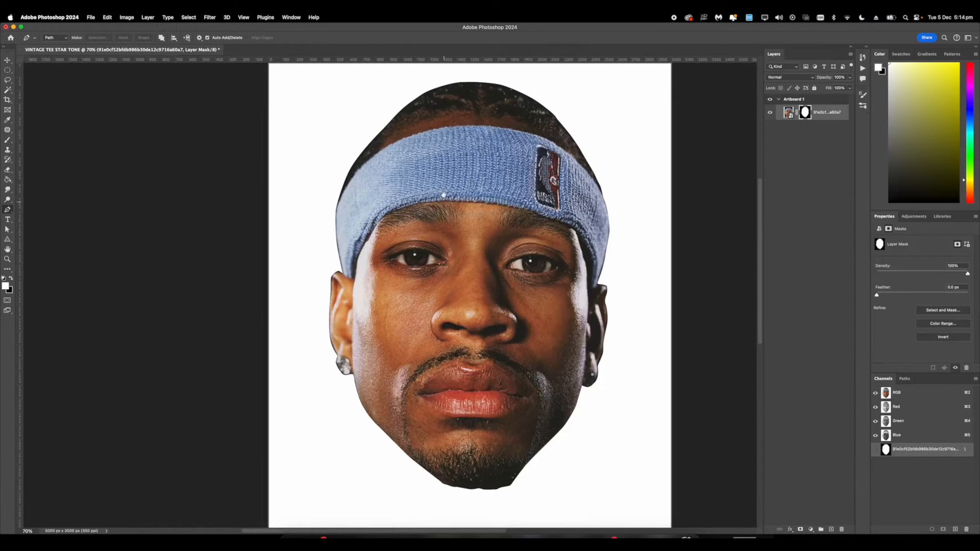
{"action": "scroll", "coordinate": [443, 191], "scroll_direction": "down", "scroll_amount": 3}
{"action": "scroll", "coordinate": [443, 191], "scroll_direction": "down", "scroll_amount": 2}
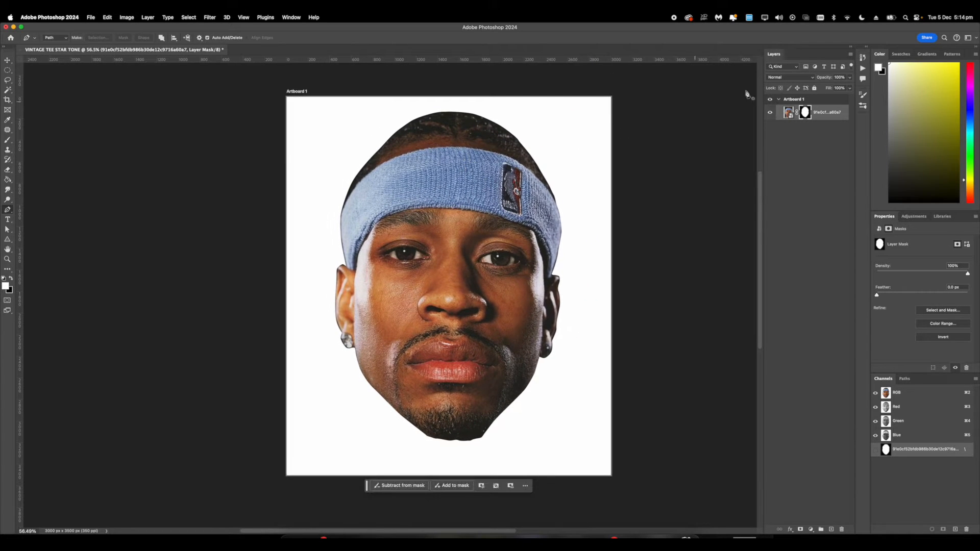
{"action": "left_click", "coordinate": [771, 113]}
Step: Position the black star on the artboard and frame it with a rectangular marquee that leaves a small margin
{"action": "left_click_drag", "start_coordinate": [429, 228], "coordinate": [333, 146]}
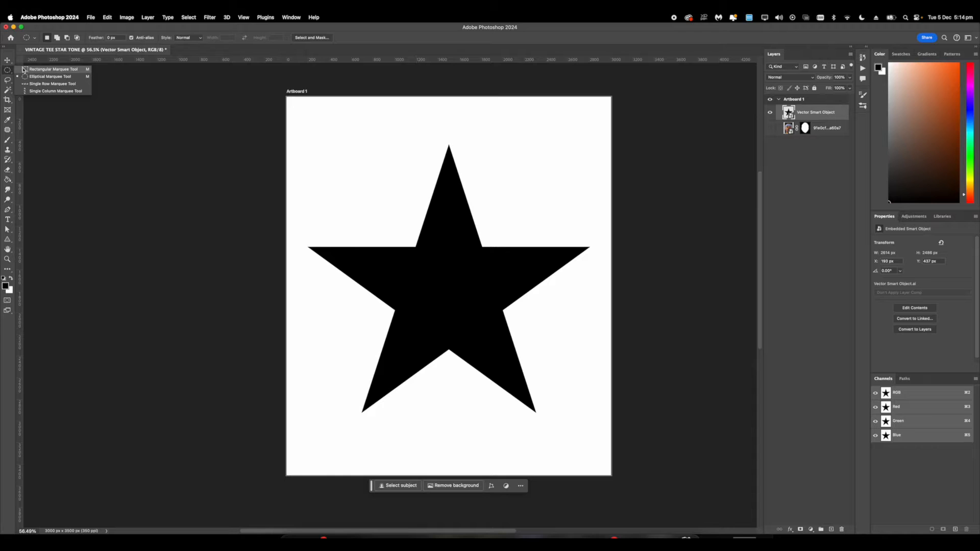
{"action": "left_click", "coordinate": [23, 69]}
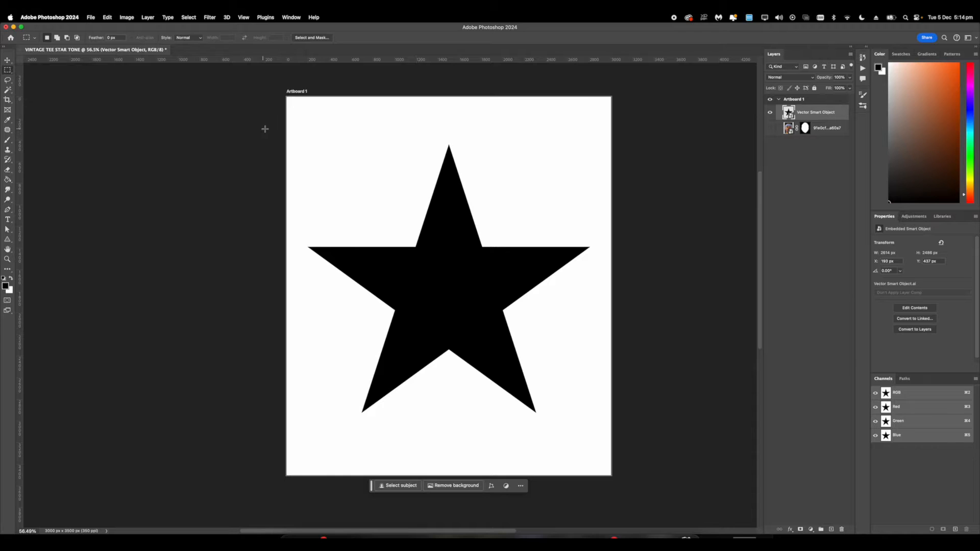
{"action": "left_click_drag", "start_coordinate": [302, 136], "coordinate": [597, 422]}
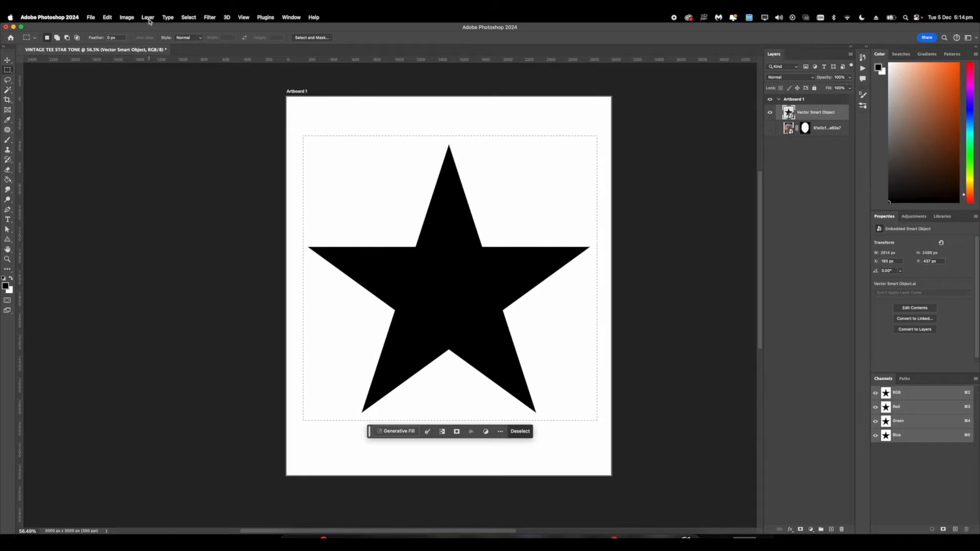
Step: Define the marquee-selected star as a pattern named STAR TONE
{"action": "left_click", "coordinate": [112, 18]}
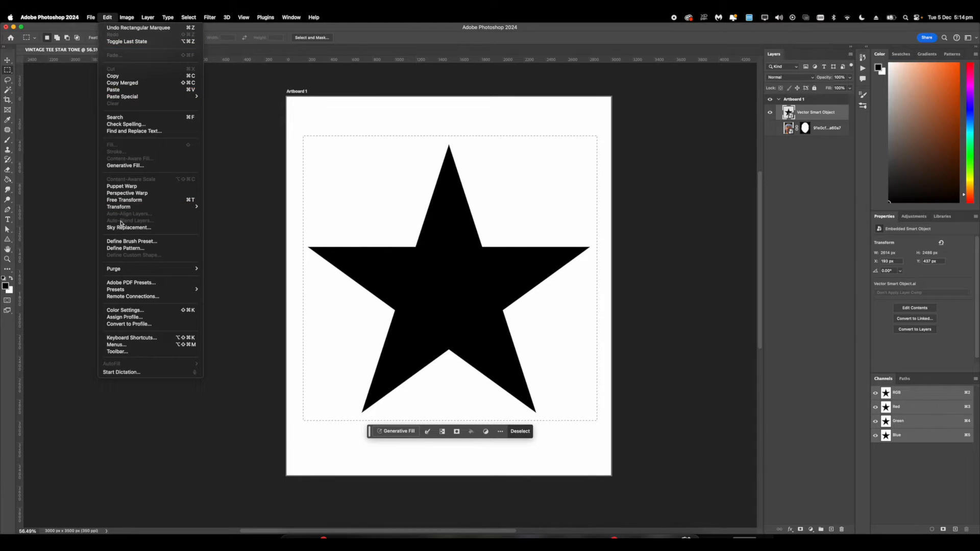
{"action": "left_click", "coordinate": [126, 248]}
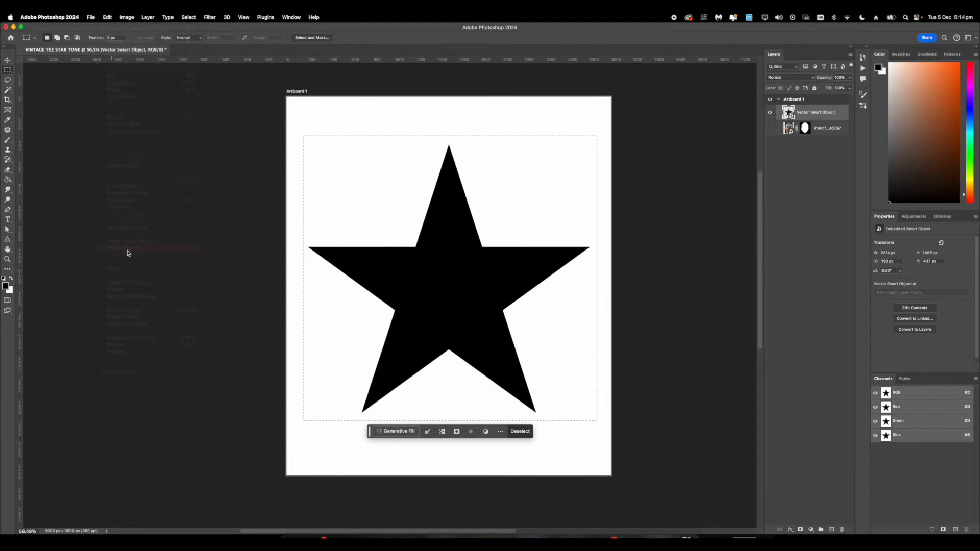
{"action": "key", "text": "Caps_Lock"}
{"action": "type", "text": "STAR TONE"}
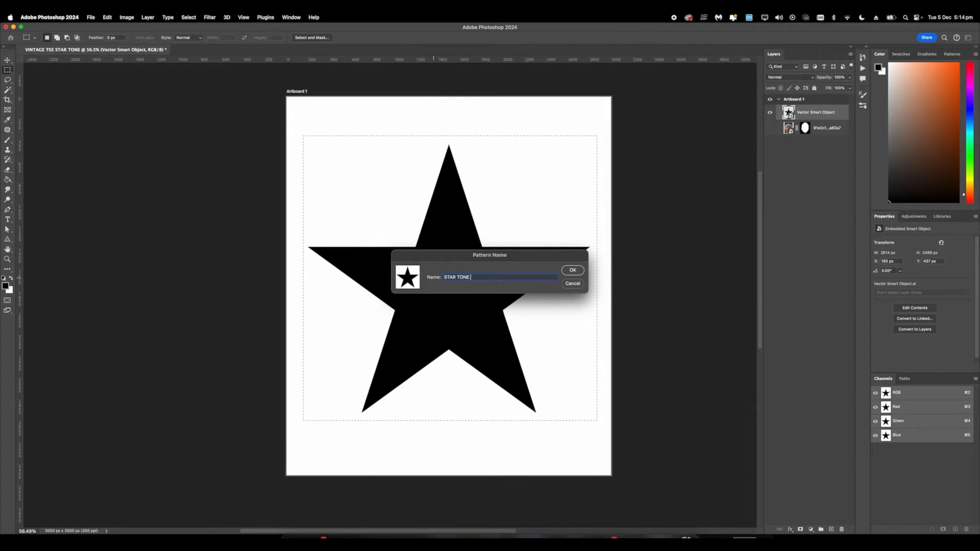
{"action": "key", "text": "Caps_Lock"}
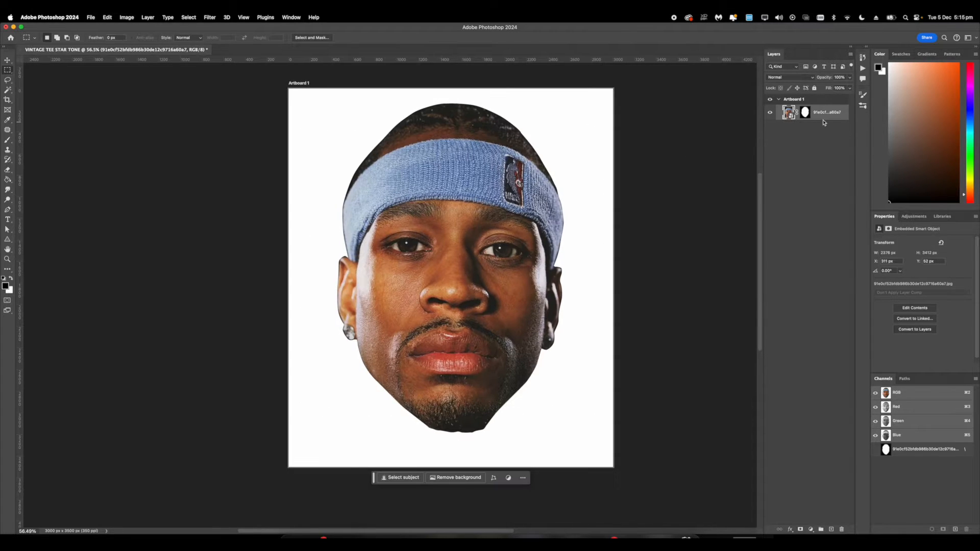
Step: Duplicate the masked portrait layer and convert the copy into a single smart object
{"action": "key", "text": "super+j"}
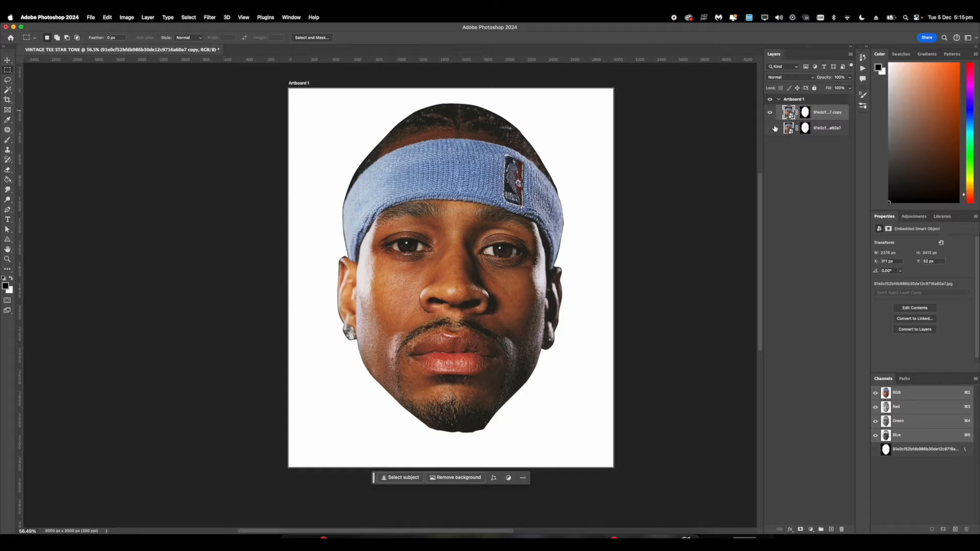
{"action": "right_click", "coordinate": [816, 121]}
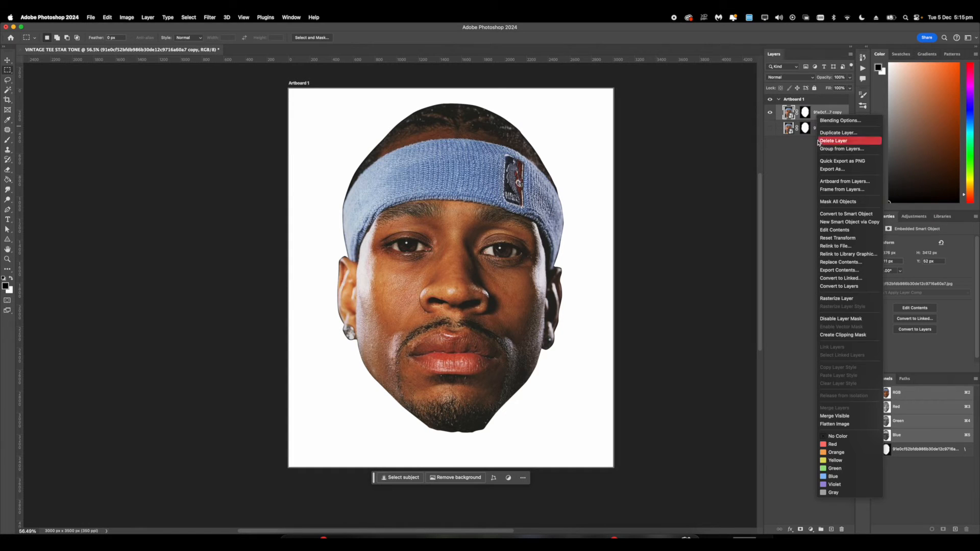
{"action": "left_click", "coordinate": [840, 213]}
Step: Add a Pattern Overlay layer effect to the converted portrait copy
{"action": "right_click", "coordinate": [811, 114]}
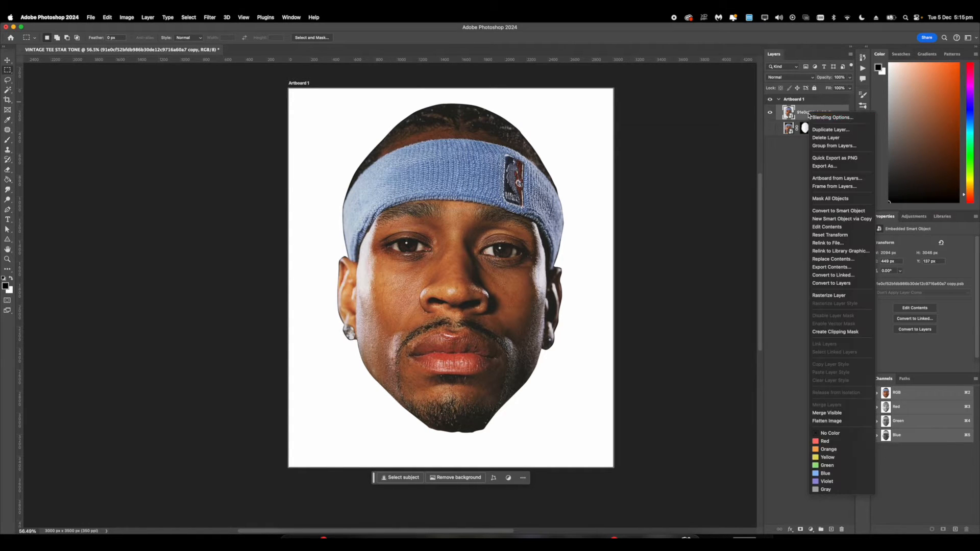
{"action": "left_click", "coordinate": [815, 117]}
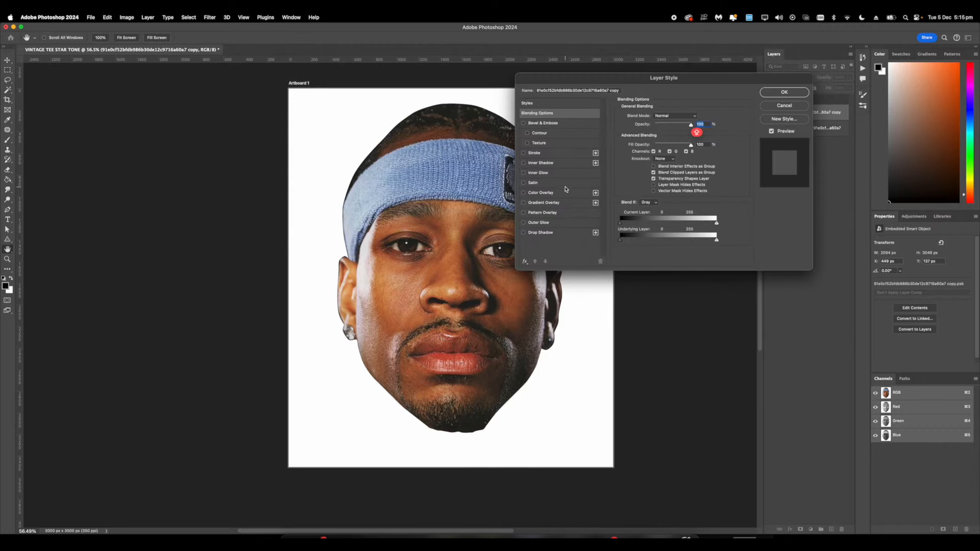
{"action": "left_click", "coordinate": [525, 261]}
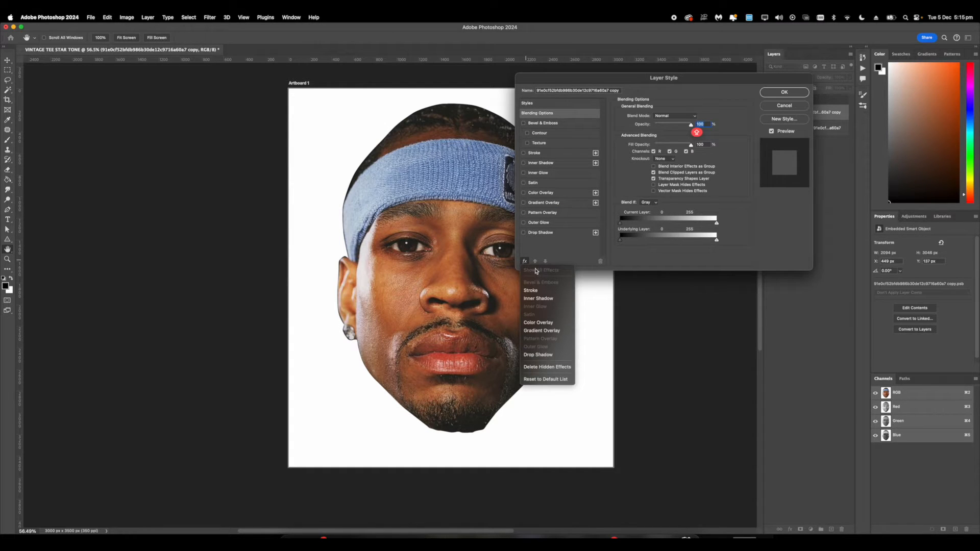
{"action": "left_click", "coordinate": [540, 256]}
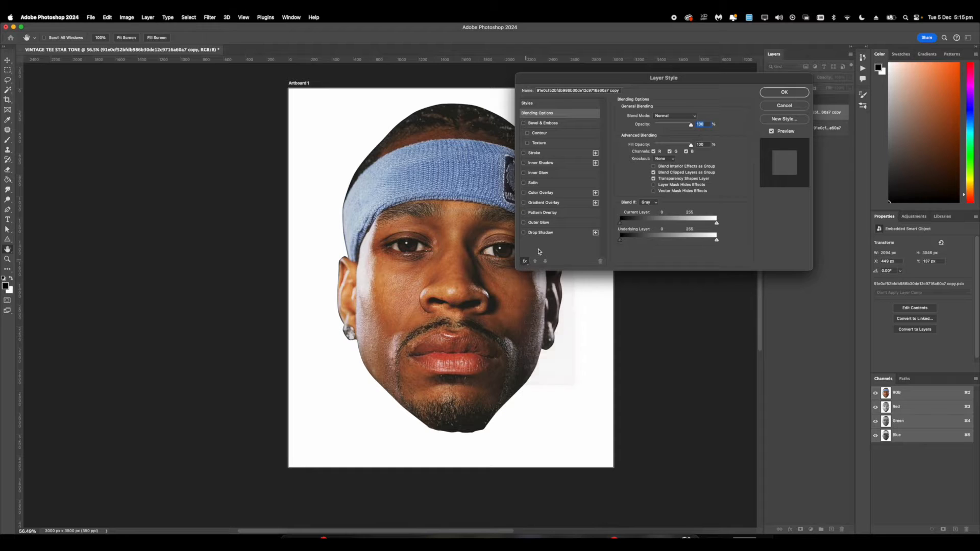
{"action": "left_click", "coordinate": [524, 212]}
{"action": "left_click", "coordinate": [542, 213]}
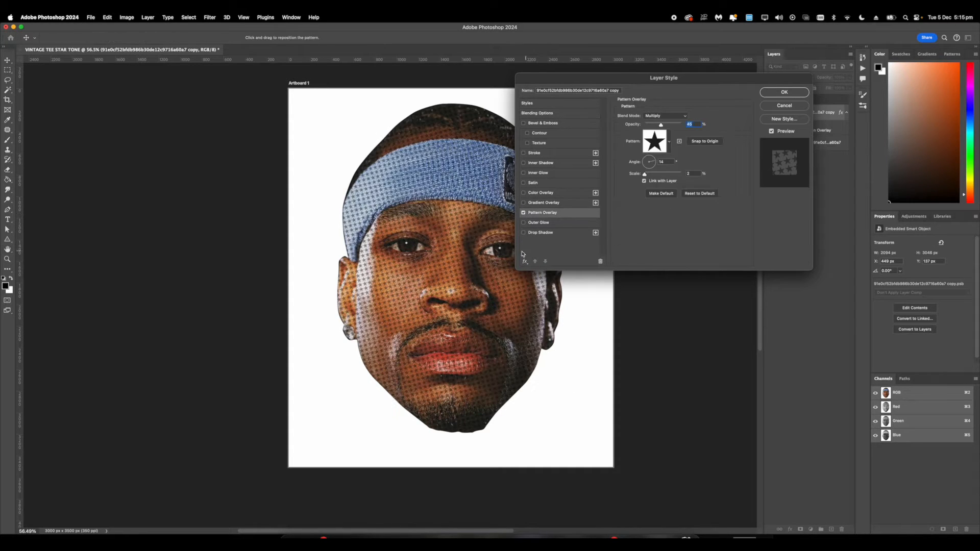
Step: Choose the newly defined star pattern for the Pattern Overlay and apply the layer style
{"action": "left_click", "coordinate": [668, 141]}
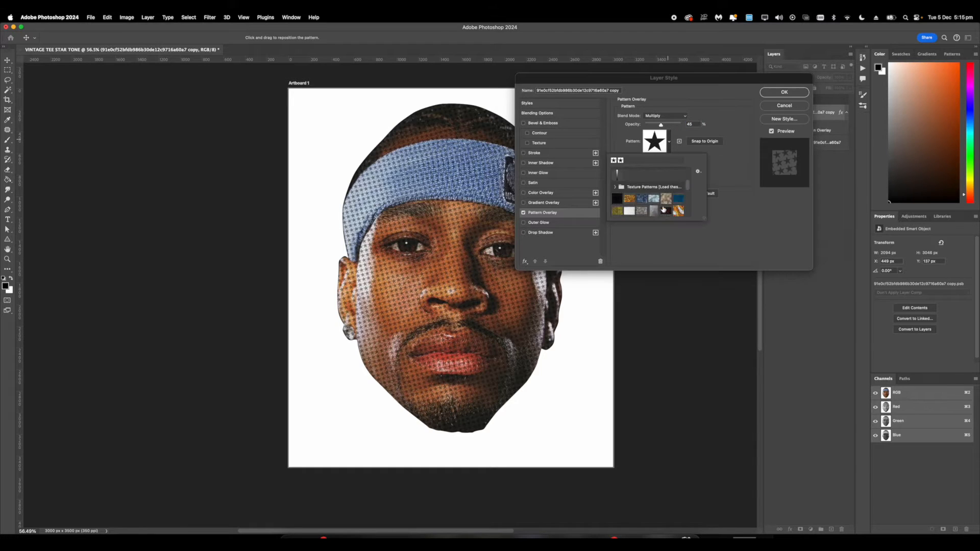
{"action": "scroll", "coordinate": [666, 200], "scroll_direction": "down", "scroll_amount": 5}
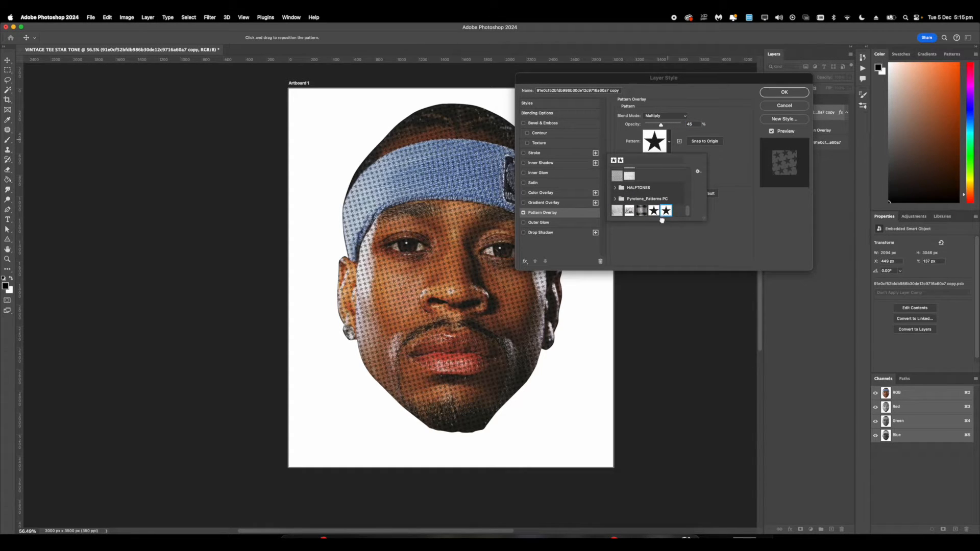
{"action": "left_click", "coordinate": [669, 223]}
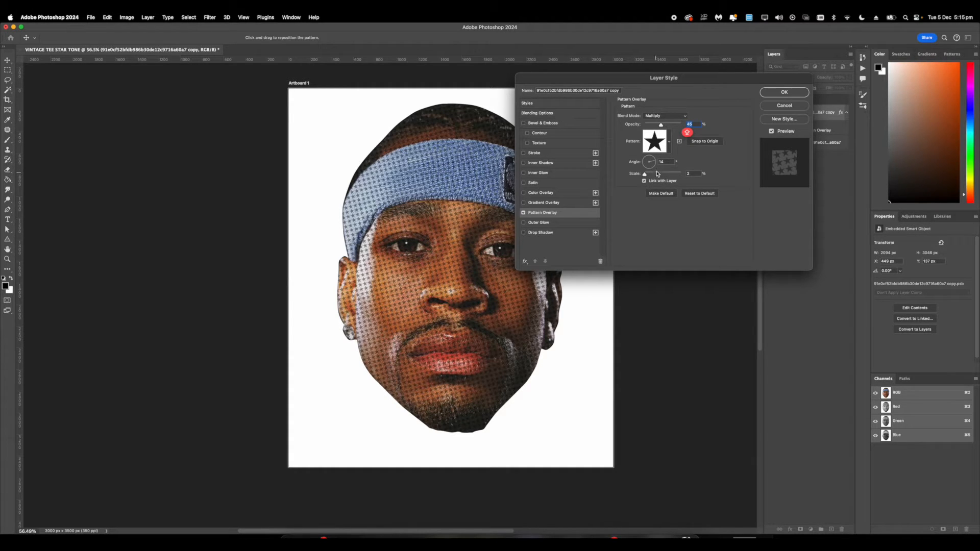
{"action": "left_click", "coordinate": [785, 92]}
Step: Add a Threshold adjustment layer above the portrait copy and lower its level to reveal more of the star texture
{"action": "scroll", "coordinate": [628, 263], "scroll_direction": "up", "scroll_amount": 3}
{"action": "left_click", "coordinate": [800, 529]}
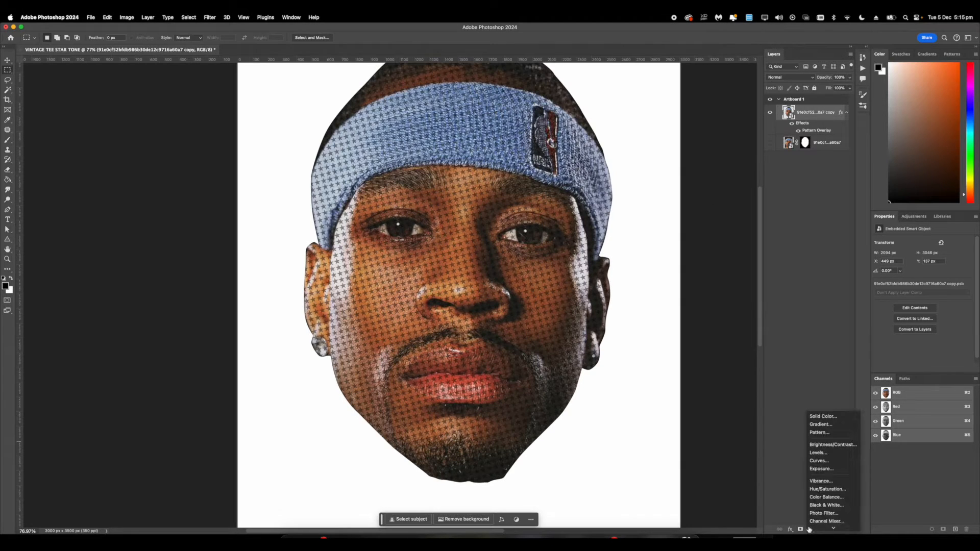
{"action": "left_click", "coordinate": [823, 509]}
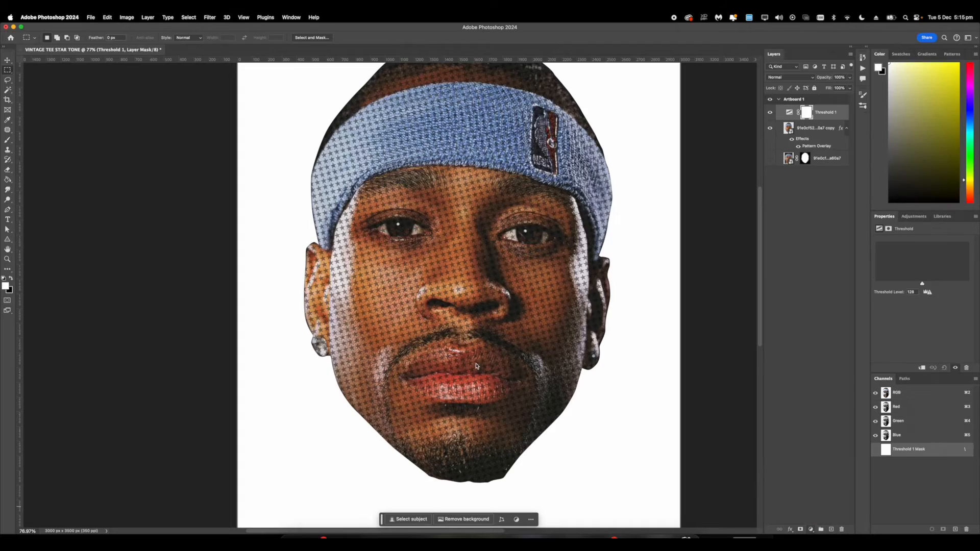
{"action": "scroll", "coordinate": [473, 360], "scroll_direction": "up", "scroll_amount": 5}
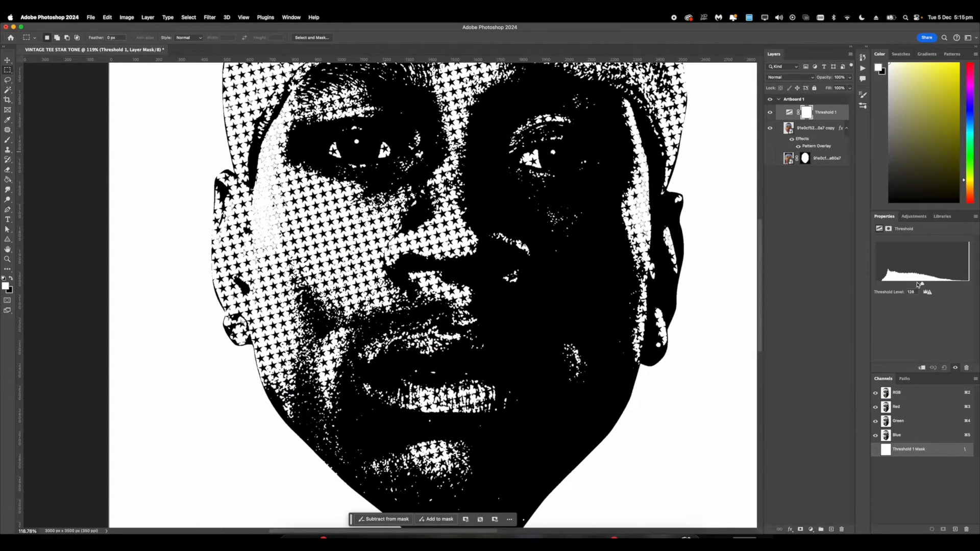
{"action": "left_click_drag", "start_coordinate": [915, 284], "coordinate": [903, 285]}
{"action": "key", "text": "super+0"}
Step: Add a Curves adjustment directly above the portrait copy and shape its RGB curve with two points, one at input 117, output 114
{"action": "left_click", "coordinate": [812, 131]}
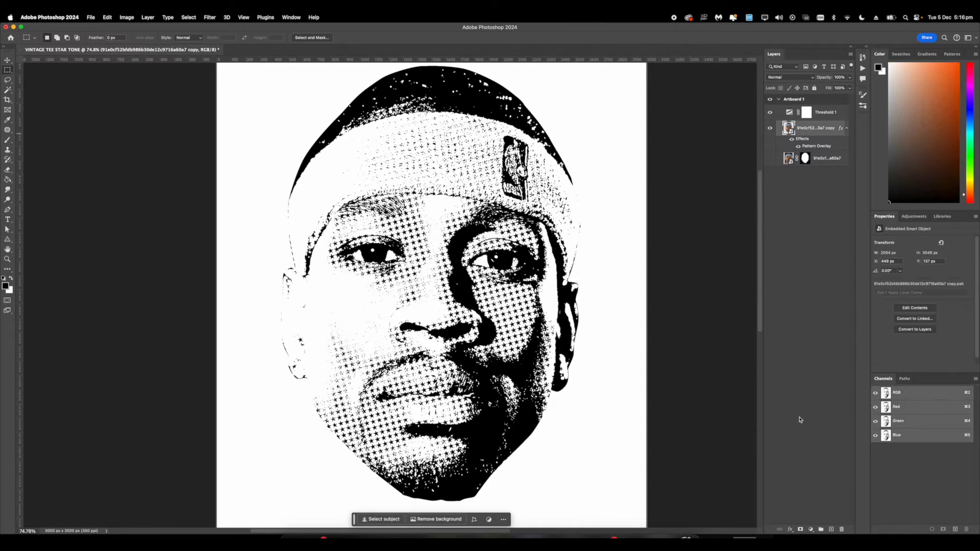
{"action": "left_click", "coordinate": [812, 529]}
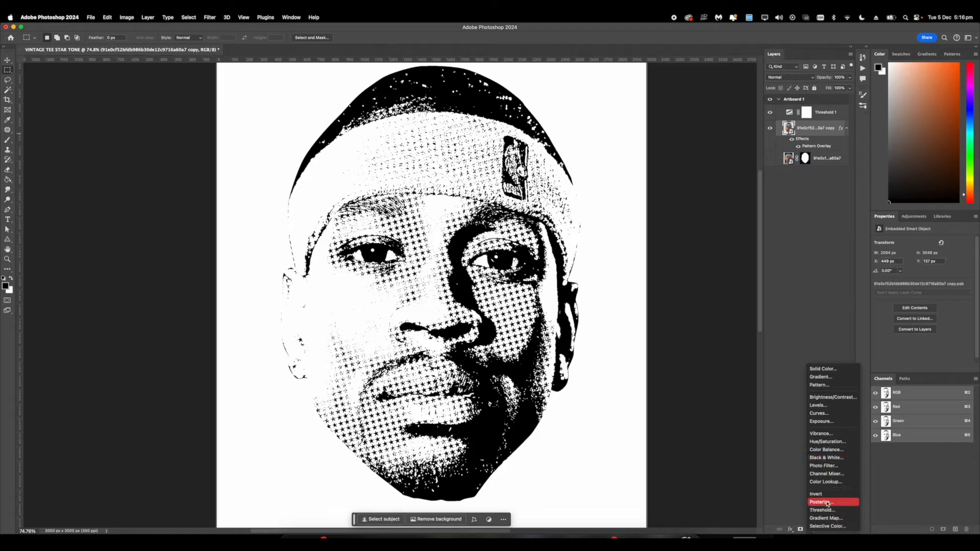
{"action": "left_click", "coordinate": [818, 413]}
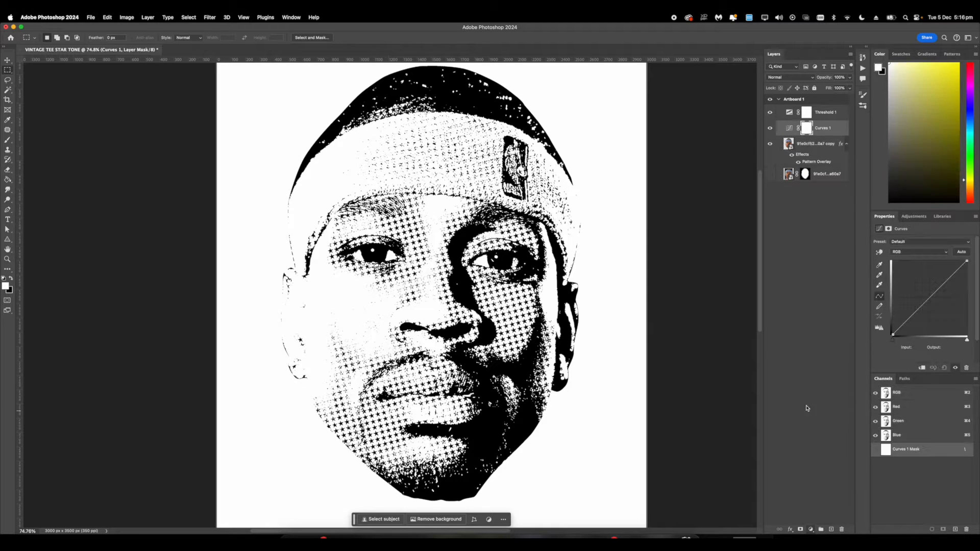
{"action": "left_click", "coordinate": [916, 310]}
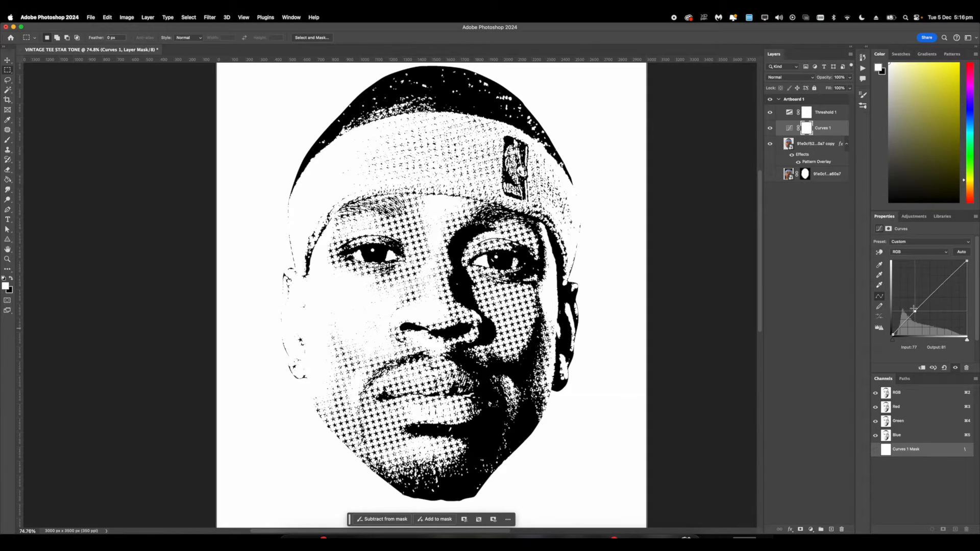
{"action": "left_click_drag", "start_coordinate": [915, 310], "coordinate": [927, 301]}
{"action": "left_click_drag", "start_coordinate": [466, 383], "coordinate": [482, 366]}
{"action": "left_click_drag", "start_coordinate": [538, 250], "coordinate": [522, 287]}
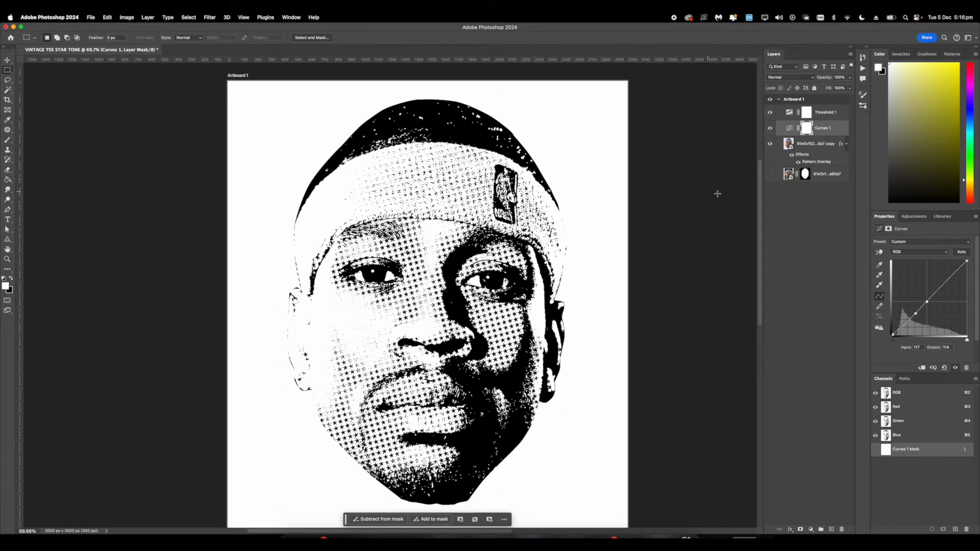
Step: Apply an Add Noise filter to the portrait copy with a 14% amount, Uniform distribution and Monochromatic enabled
{"action": "left_click", "coordinate": [210, 17]}
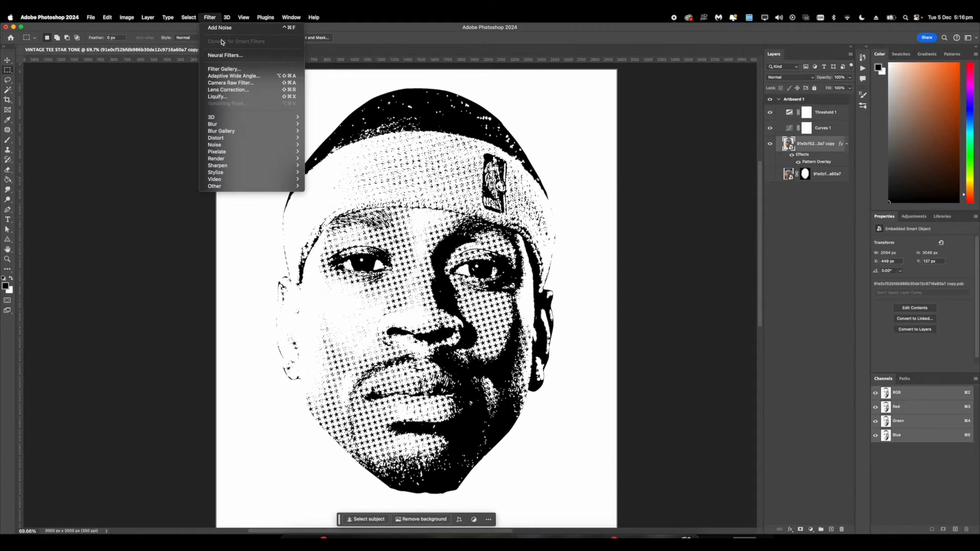
{"action": "mouse_move", "coordinate": [218, 145]}
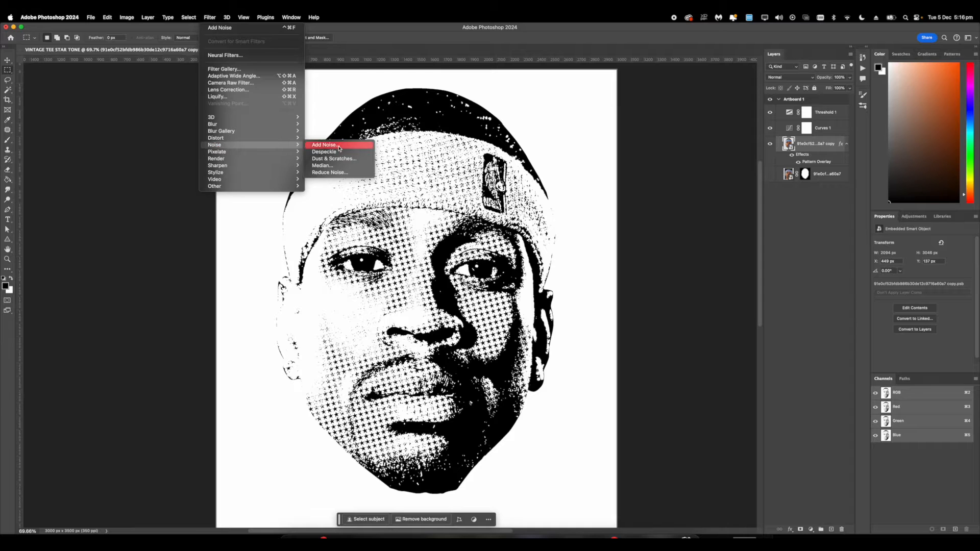
{"action": "left_click", "coordinate": [324, 145]}
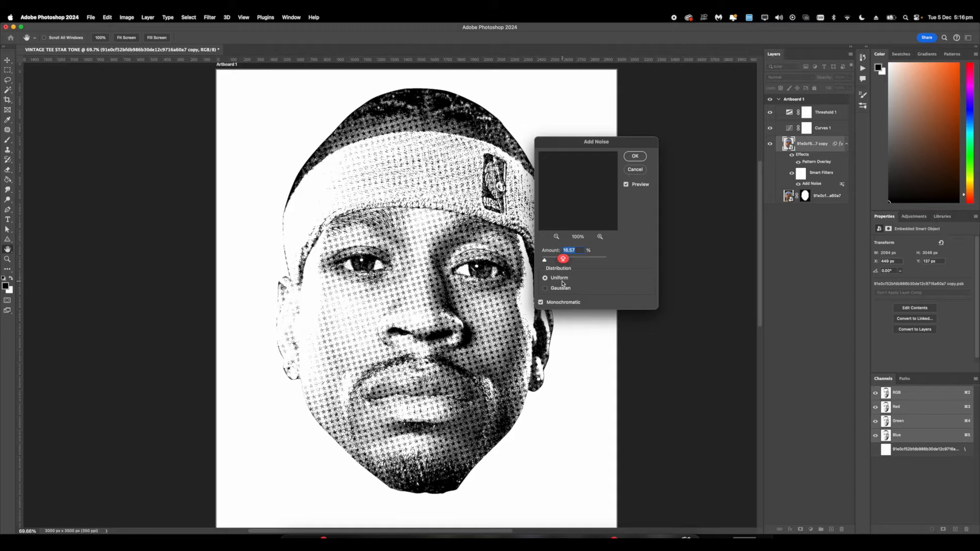
{"action": "type", "text": "14"}
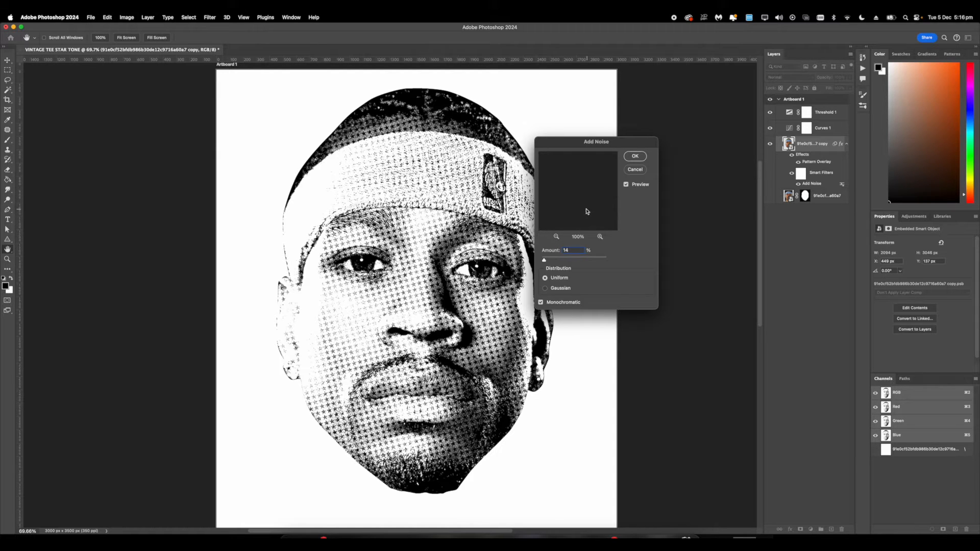
{"action": "left_click", "coordinate": [544, 261]}
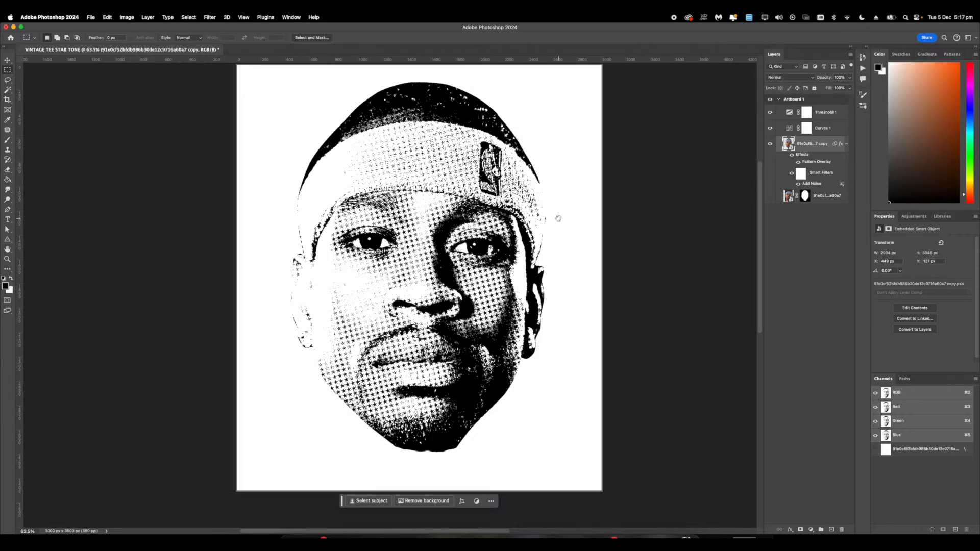
Step: Create a new layer above the Threshold adjustment and select the image's shadows using Color Range at 12% fuzziness and range 0
{"action": "left_click", "coordinate": [832, 109]}
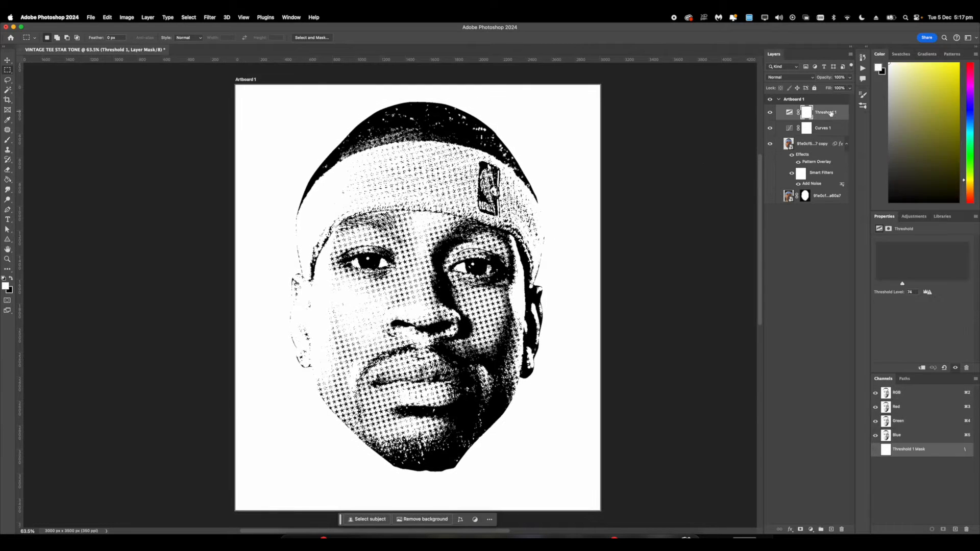
{"action": "left_click", "coordinate": [830, 529]}
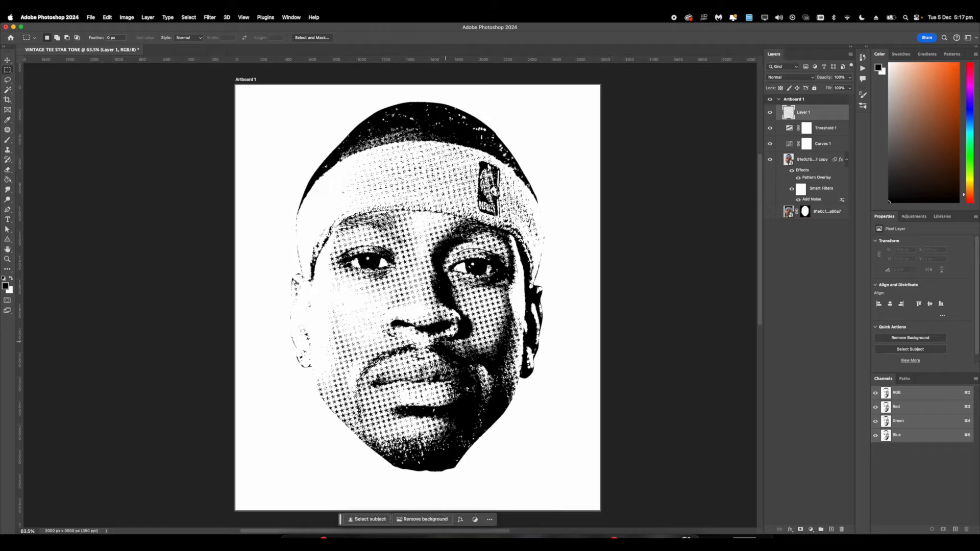
{"action": "scroll", "coordinate": [454, 341], "scroll_direction": "up", "scroll_amount": 1}
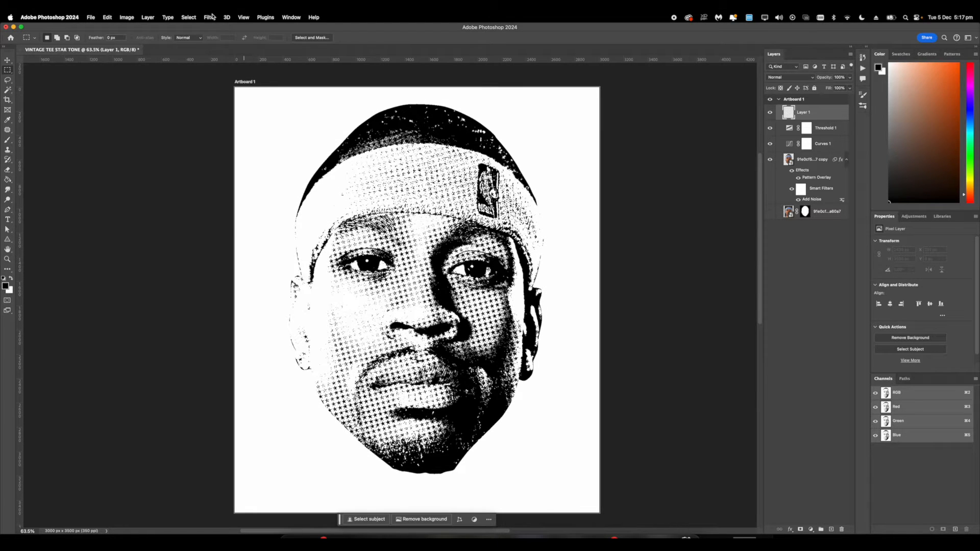
{"action": "left_click", "coordinate": [189, 17]}
{"action": "left_click", "coordinate": [196, 96]}
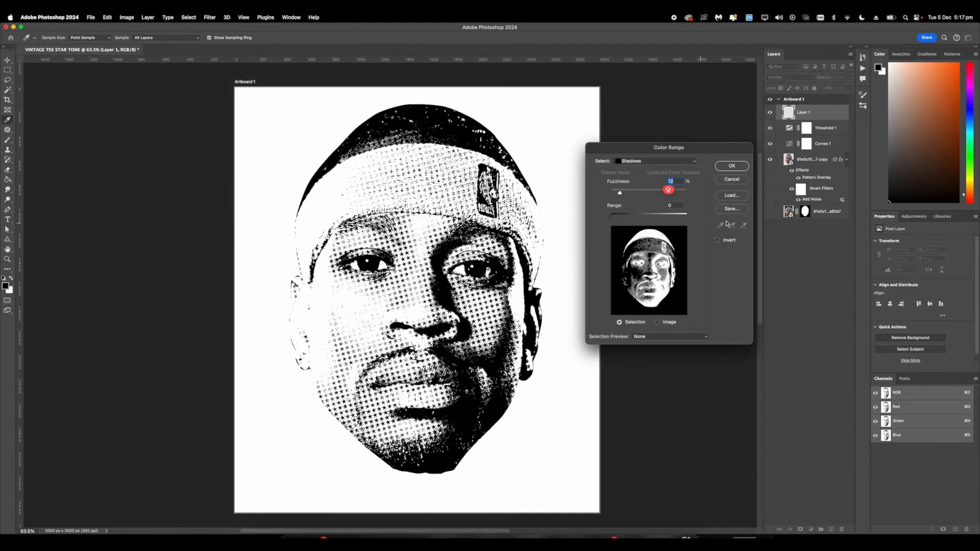
{"action": "left_click", "coordinate": [637, 163]}
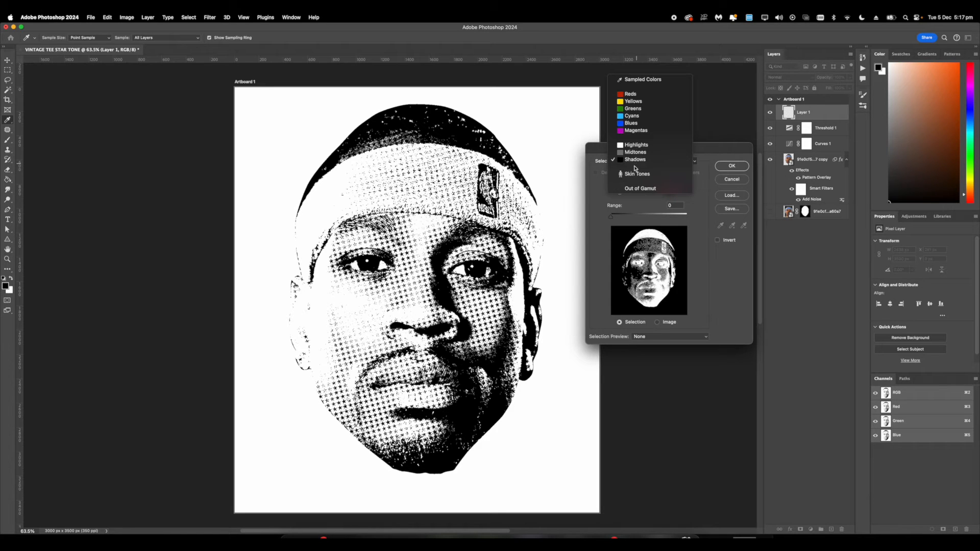
{"action": "left_click", "coordinate": [634, 160]}
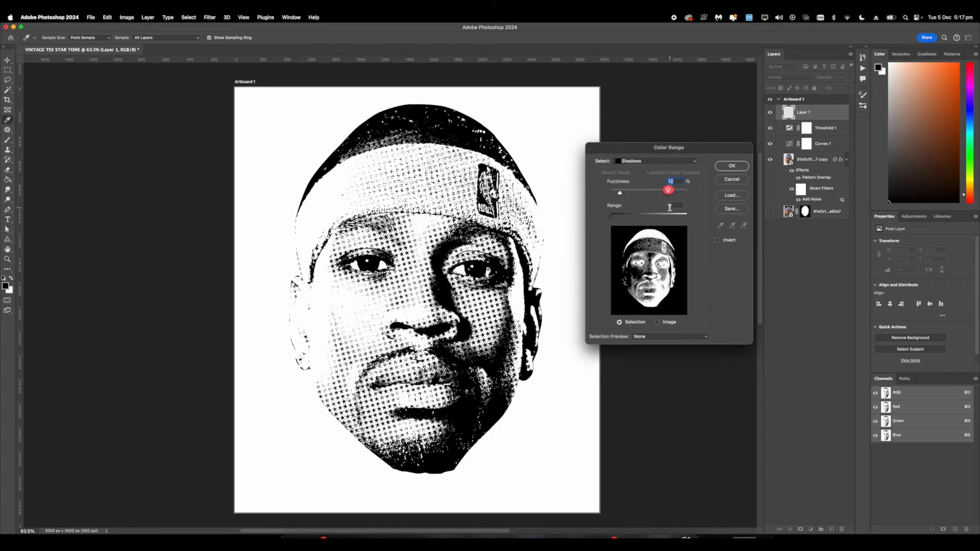
{"action": "left_click", "coordinate": [731, 166]}
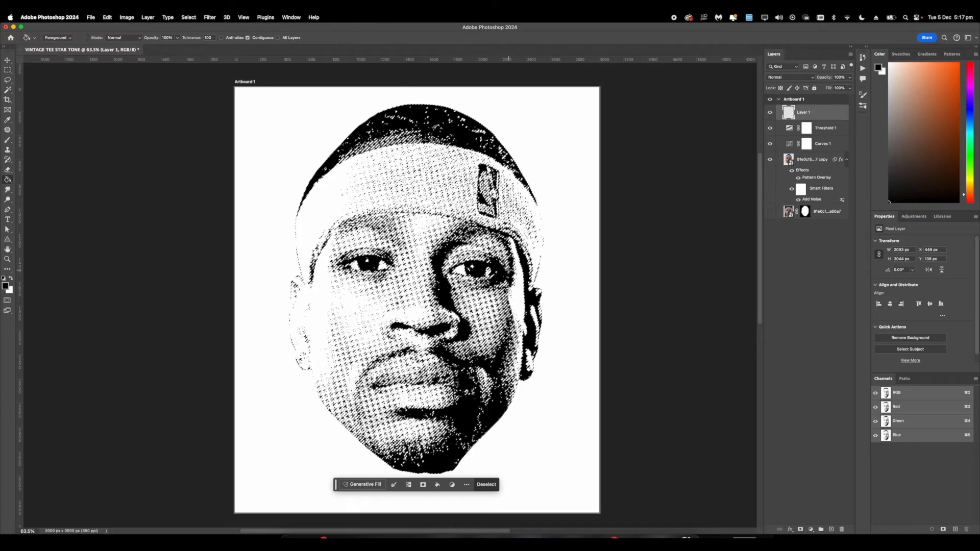
Step: Fill the shadow selection with black on the new layer, deselect, and hide the Threshold, Curves and portrait copy layers
{"action": "key", "text": "alt+BackSpace"}
{"action": "key", "text": "super+d"}
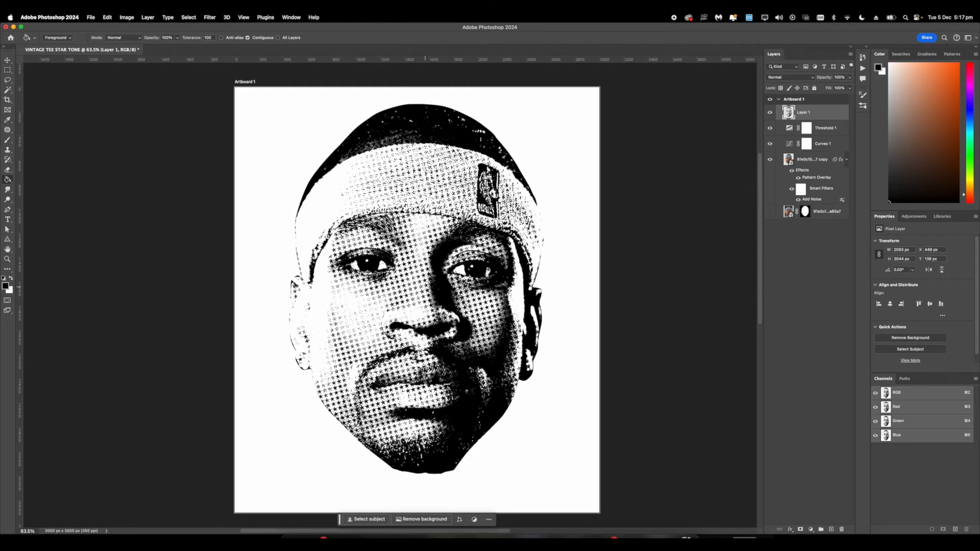
{"action": "left_click_drag", "start_coordinate": [771, 128], "coordinate": [771, 149]}
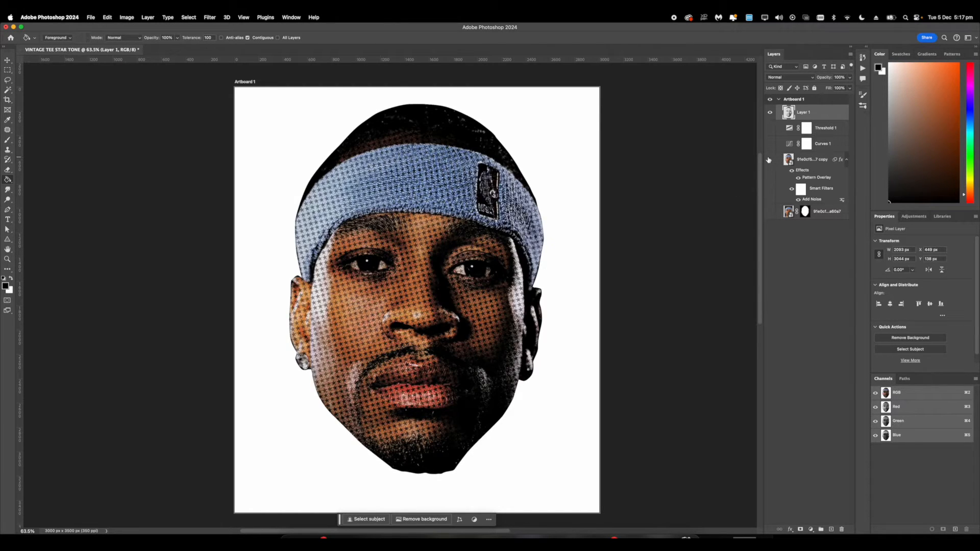
{"action": "left_click", "coordinate": [770, 160]}
Step: Apply a Gaussian Blur with a radius of about 0.8 pixels to the black star-tone layer
{"action": "scroll", "coordinate": [465, 274], "scroll_direction": "up", "scroll_amount": 3}
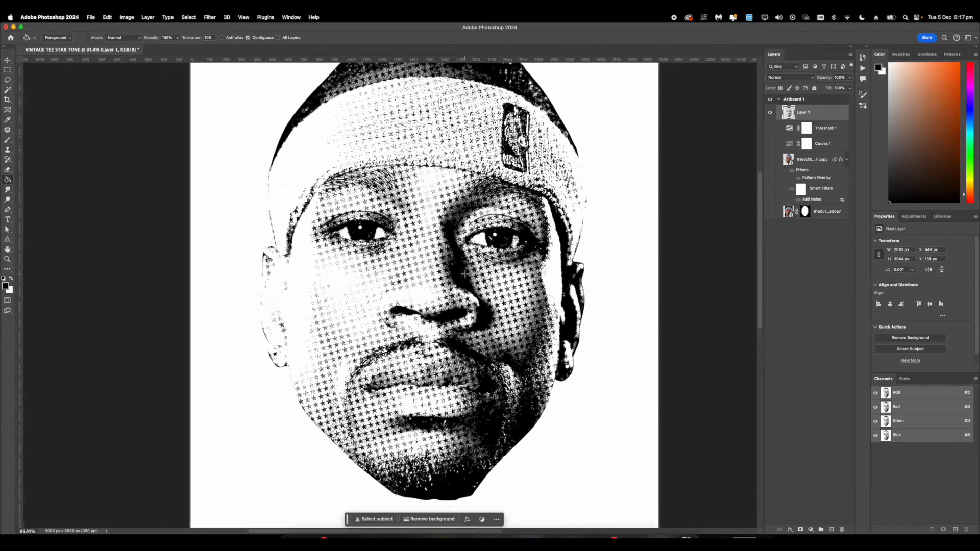
{"action": "scroll", "coordinate": [465, 275], "scroll_direction": "down", "scroll_amount": 3}
{"action": "scroll", "coordinate": [454, 276], "scroll_direction": "up", "scroll_amount": 4}
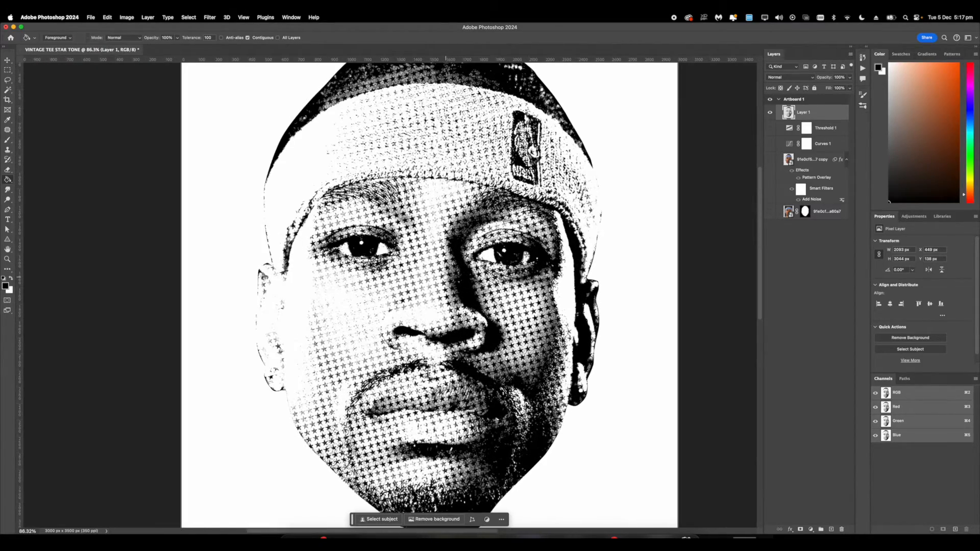
{"action": "scroll", "coordinate": [456, 263], "scroll_direction": "down", "scroll_amount": 1}
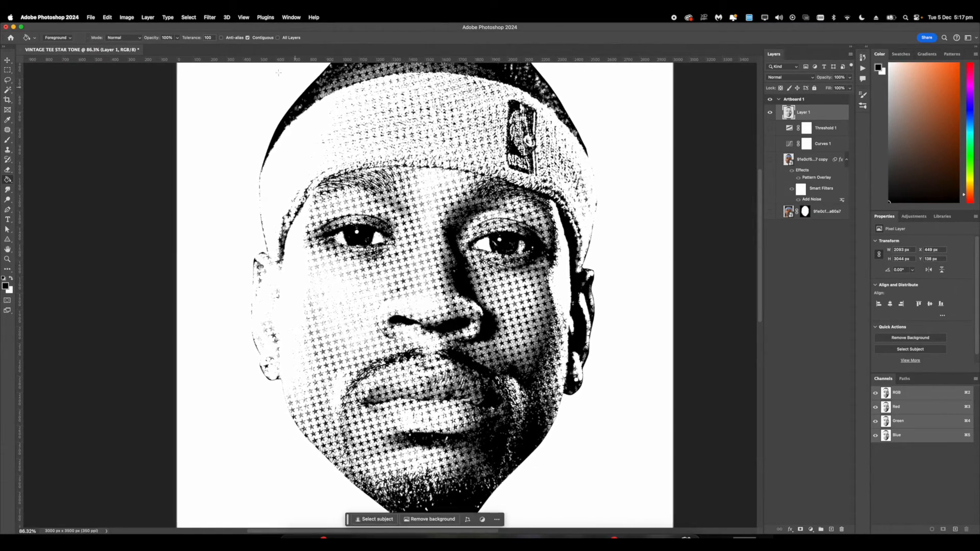
{"action": "left_click", "coordinate": [209, 17]}
{"action": "mouse_move", "coordinate": [224, 125]}
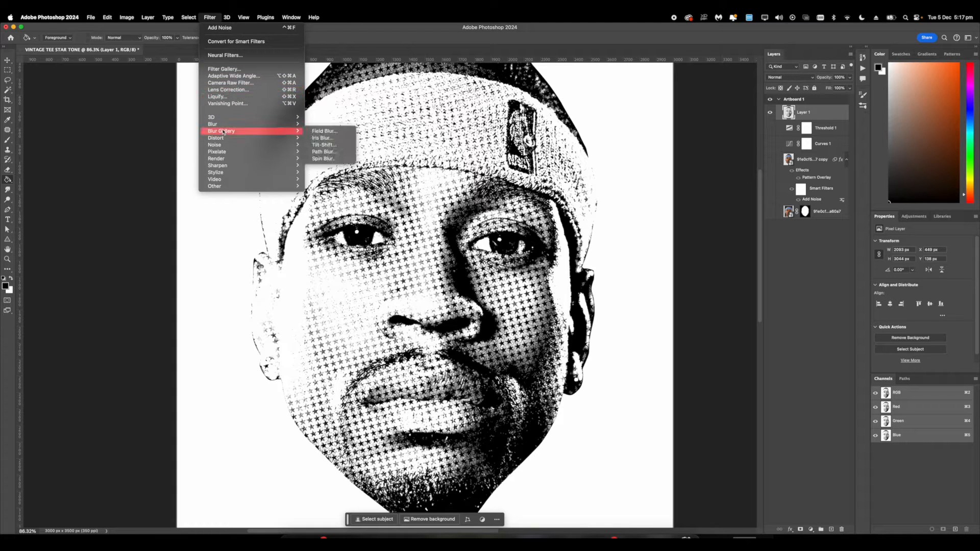
{"action": "left_click", "coordinate": [331, 152]}
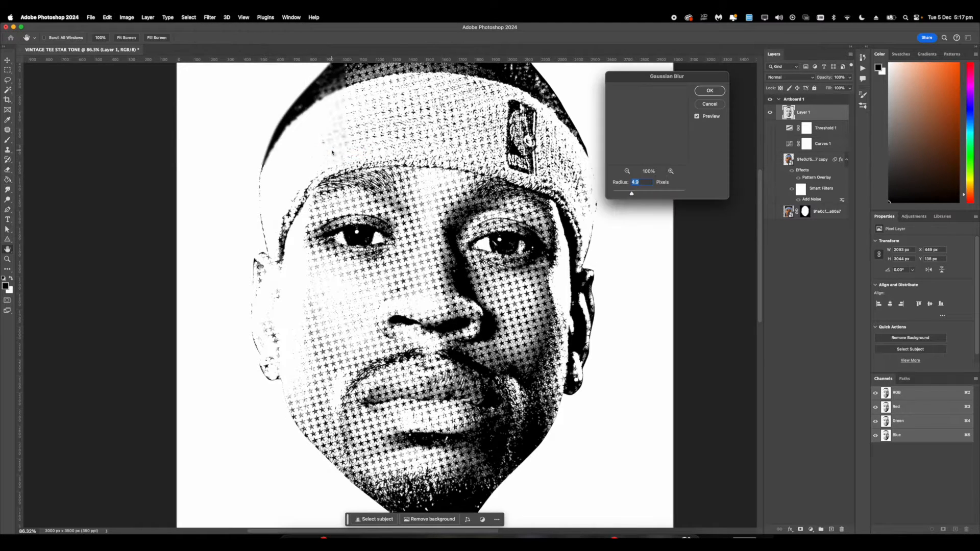
{"action": "left_click_drag", "start_coordinate": [615, 193], "coordinate": [614, 193]}
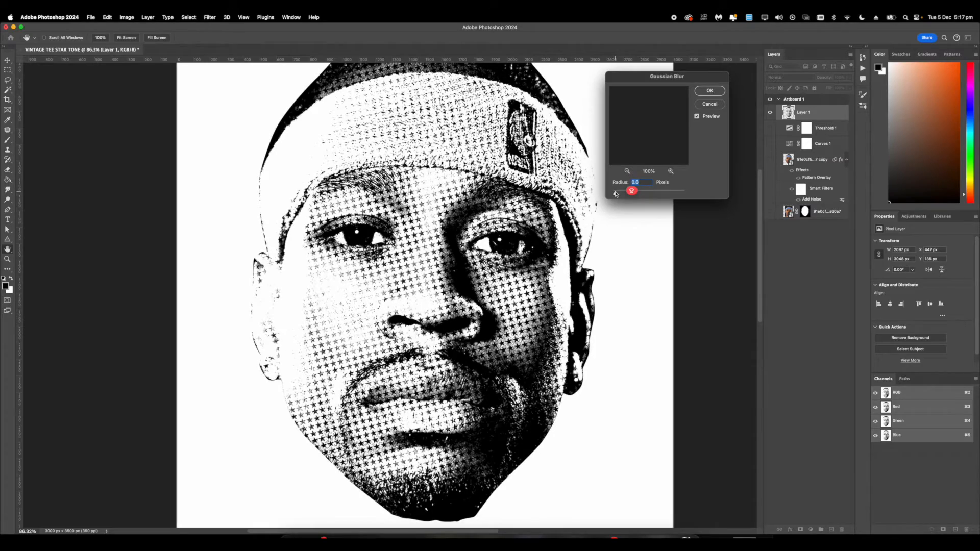
{"action": "key", "text": "Return"}
Step: Set the blurred star-tone layer's blend mode to Dissolve
{"action": "scroll", "coordinate": [387, 298], "scroll_direction": "up", "scroll_amount": 10}
{"action": "scroll", "coordinate": [423, 216], "scroll_direction": "down", "scroll_amount": 5}
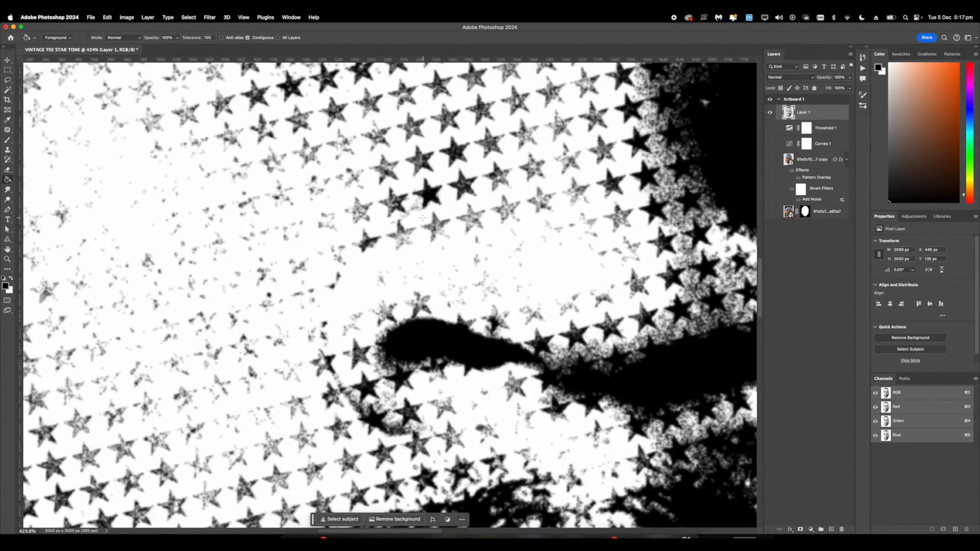
{"action": "scroll", "coordinate": [423, 216], "scroll_direction": "down", "scroll_amount": 2}
{"action": "left_click", "coordinate": [775, 77]}
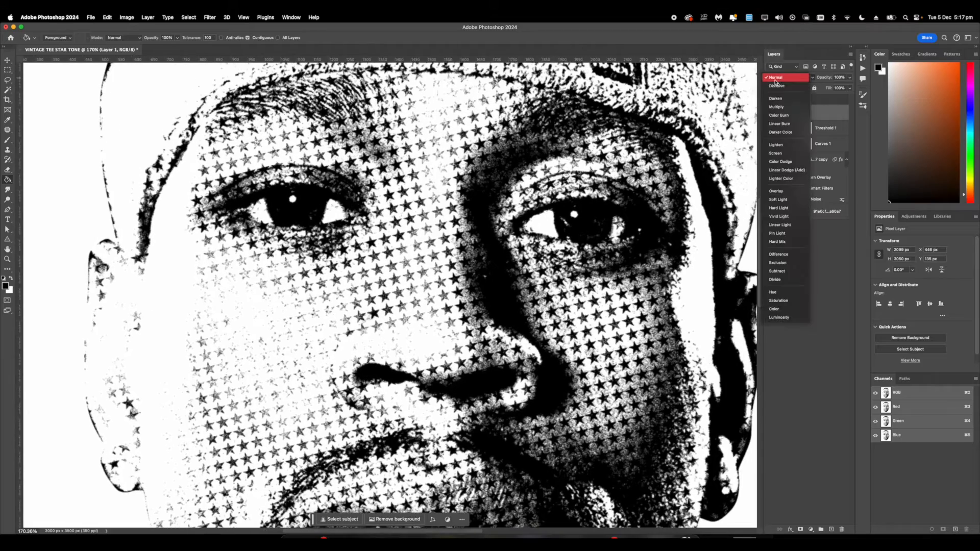
{"action": "left_click", "coordinate": [776, 86]}
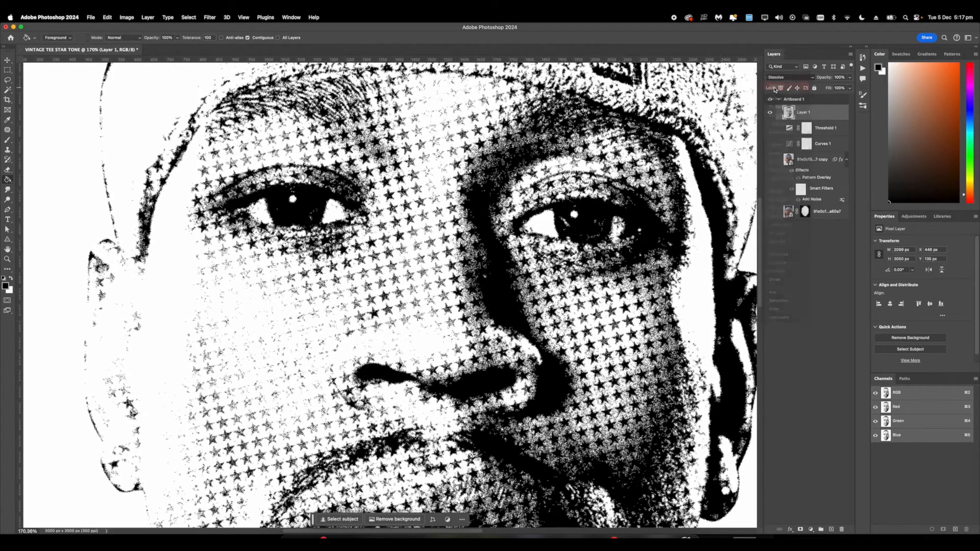
Step: Inspect the dissolved star texture up close across the face, headband outline and chin edges
{"action": "scroll", "coordinate": [431, 255], "scroll_direction": "down", "scroll_amount": 7}
{"action": "scroll", "coordinate": [416, 255], "scroll_direction": "up", "scroll_amount": 5}
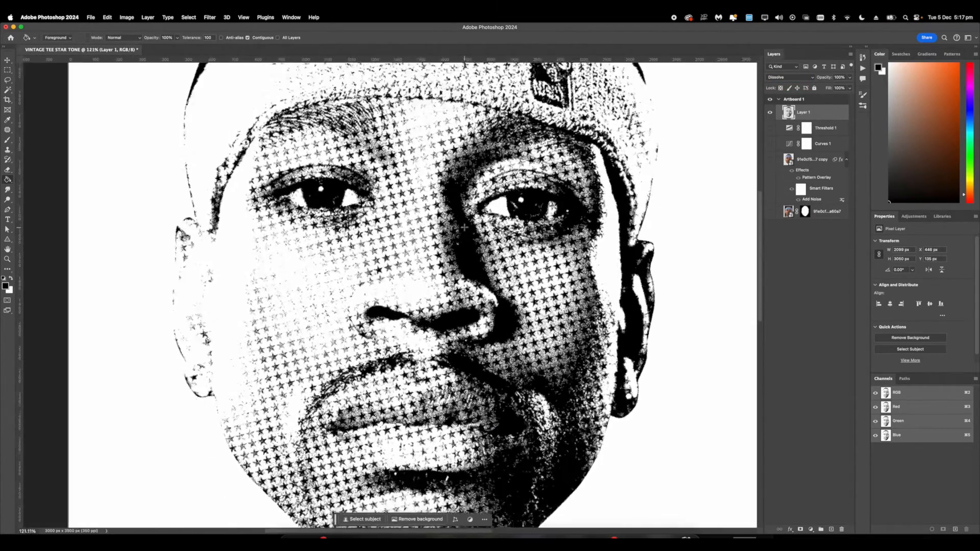
{"action": "left_click_drag", "start_coordinate": [386, 217], "coordinate": [610, 286]}
{"action": "scroll", "coordinate": [608, 285], "scroll_direction": "up", "scroll_amount": 5}
{"action": "scroll", "coordinate": [445, 240], "scroll_direction": "up", "scroll_amount": 5}
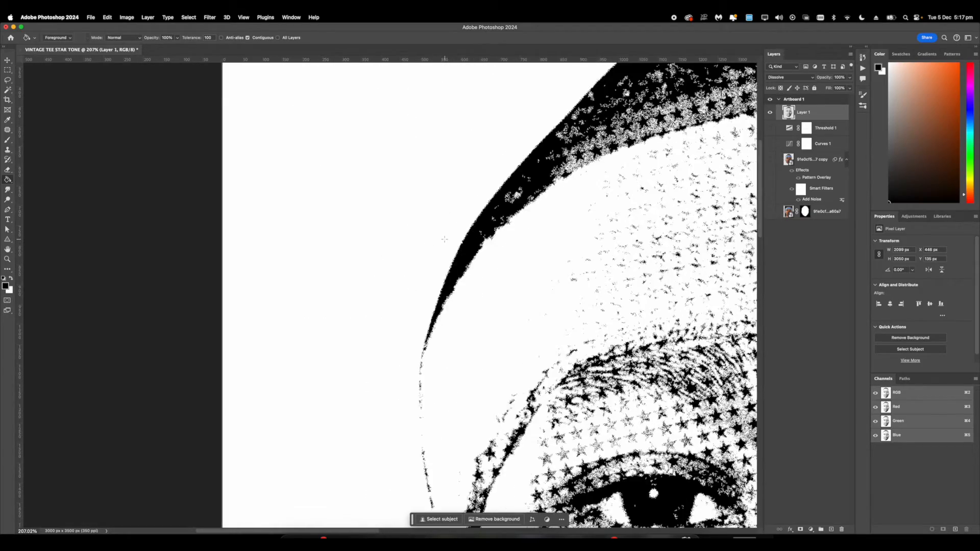
{"action": "scroll", "coordinate": [445, 239], "scroll_direction": "down", "scroll_amount": 7}
{"action": "scroll", "coordinate": [445, 239], "scroll_direction": "down", "scroll_amount": 5}
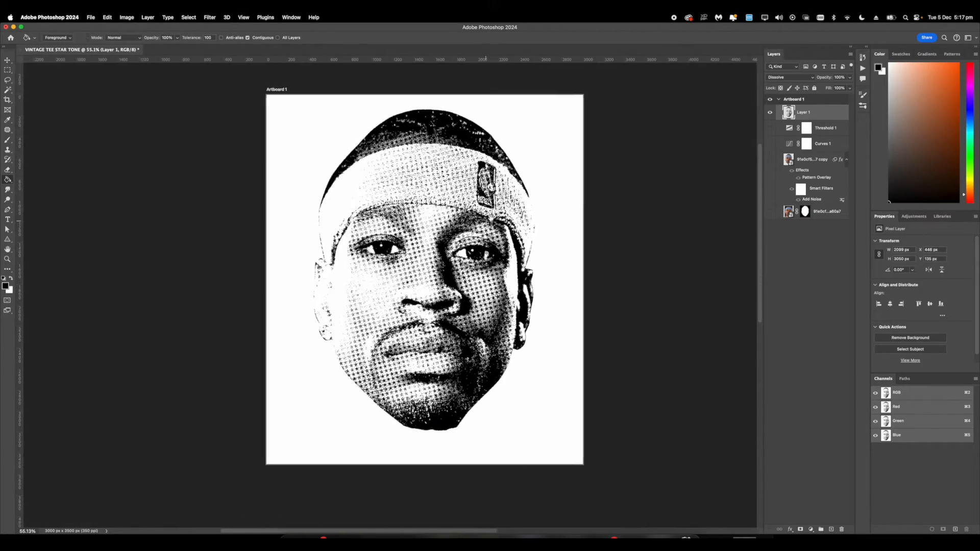
{"action": "scroll", "coordinate": [495, 403], "scroll_direction": "up", "scroll_amount": 9}
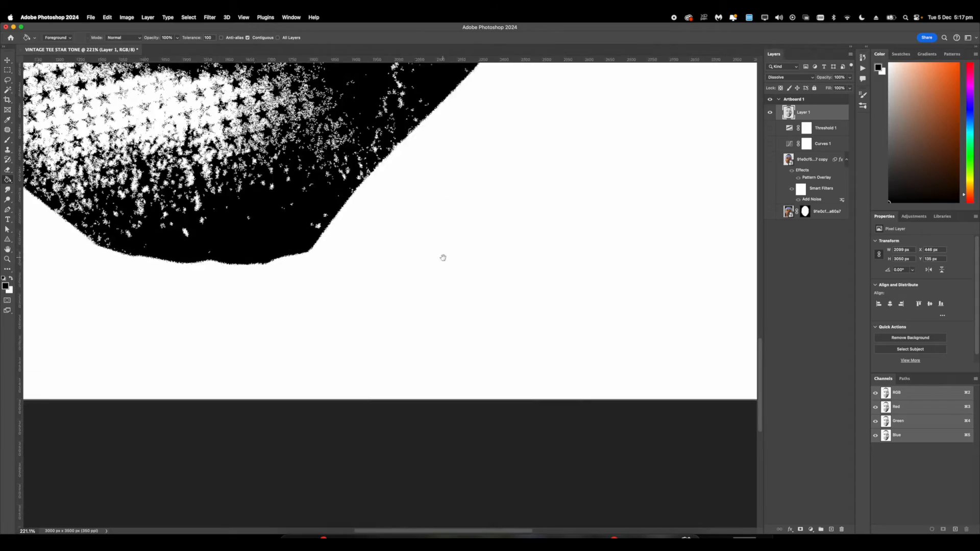
{"action": "scroll", "coordinate": [459, 174], "scroll_direction": "down", "scroll_amount": 8}
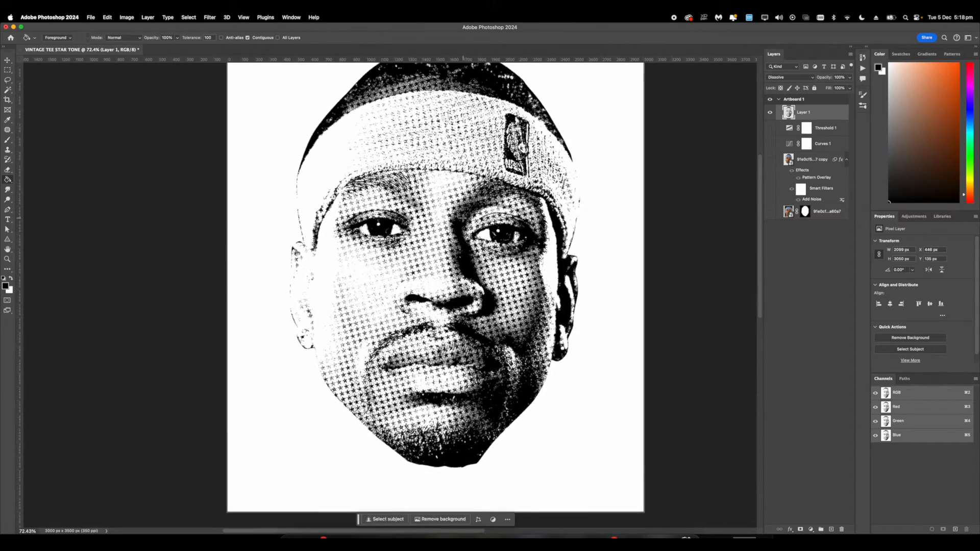
Step: Add a layer beneath the star-tone layer and fill the portrait's outline selection with brown, checking the colour portrait for reference
{"action": "scroll", "coordinate": [473, 259], "scroll_direction": "up", "scroll_amount": 2}
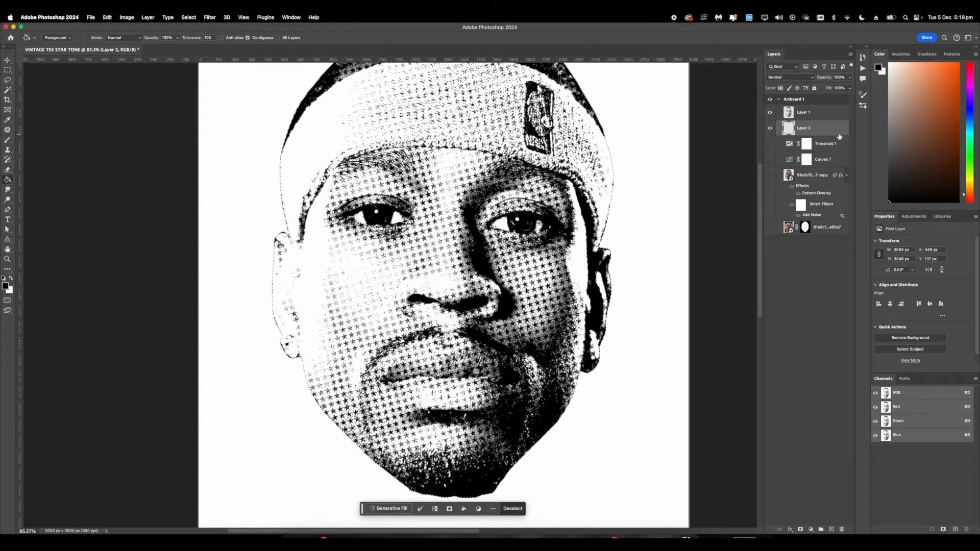
{"action": "left_click", "coordinate": [770, 112]}
{"action": "left_click", "coordinate": [770, 128]}
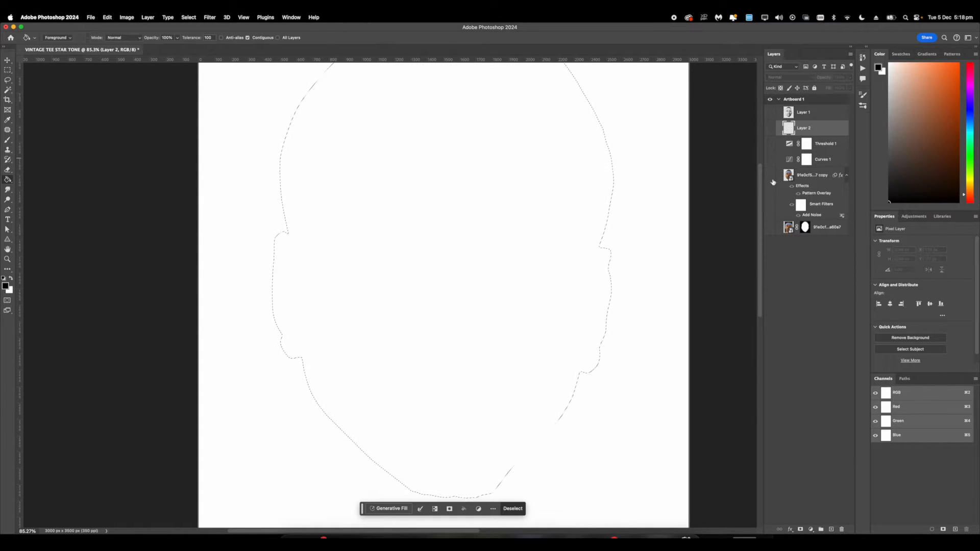
{"action": "left_click", "coordinate": [770, 175]}
{"action": "left_click", "coordinate": [878, 68]}
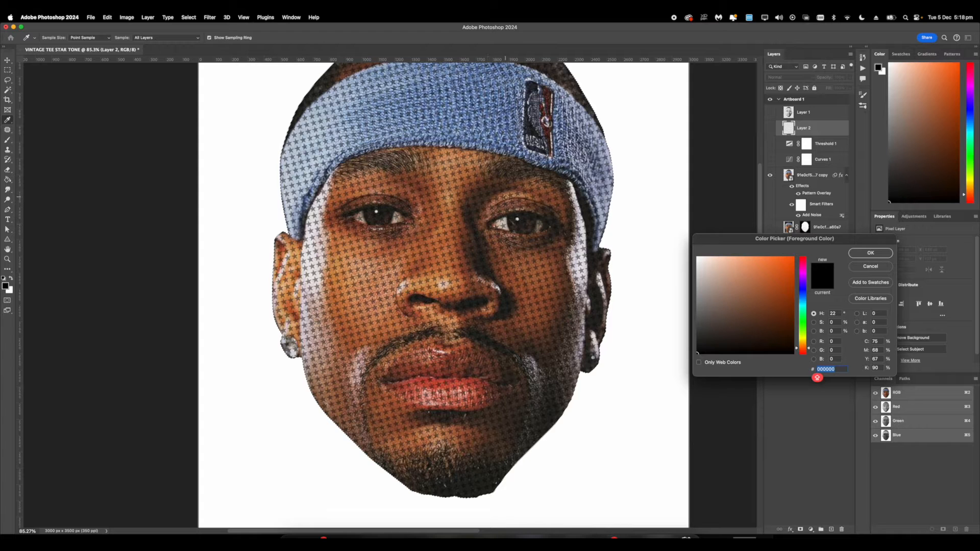
{"action": "key", "text": "super+v"}
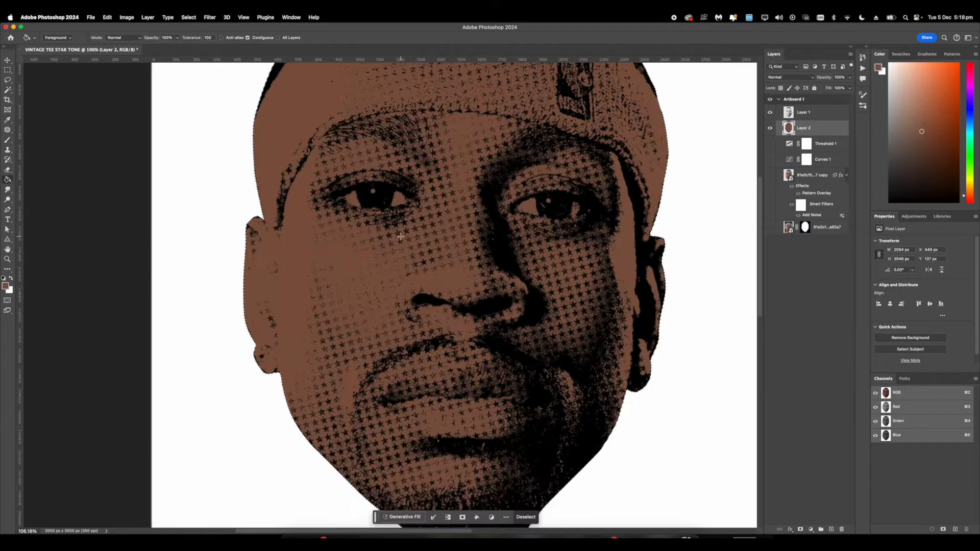
Step: Refill the silhouette on the colour layer beneath the star tone with a more muted greyish brown
{"action": "scroll", "coordinate": [401, 237], "scroll_direction": "down", "scroll_amount": 5}
{"action": "scroll", "coordinate": [401, 236], "scroll_direction": "up", "scroll_amount": 4}
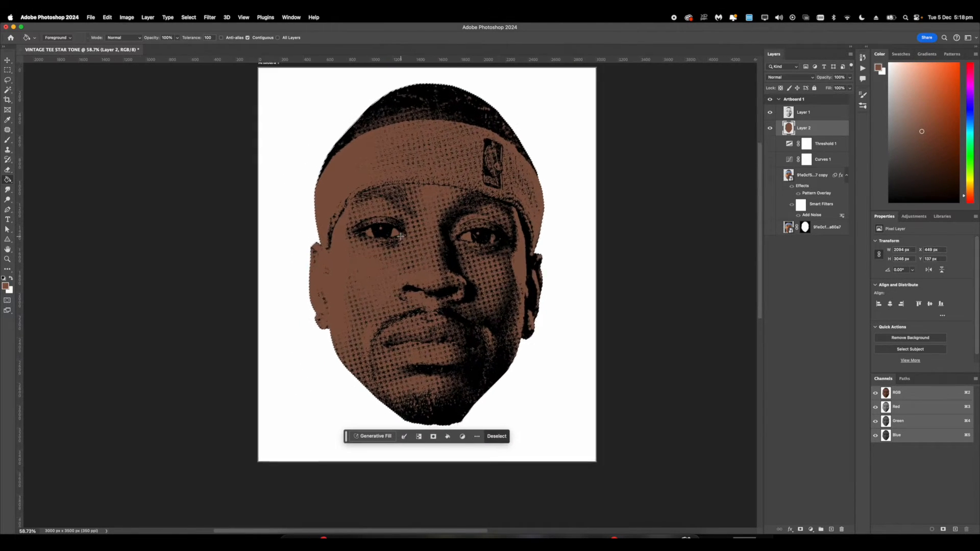
{"action": "left_click", "coordinate": [907, 136]}
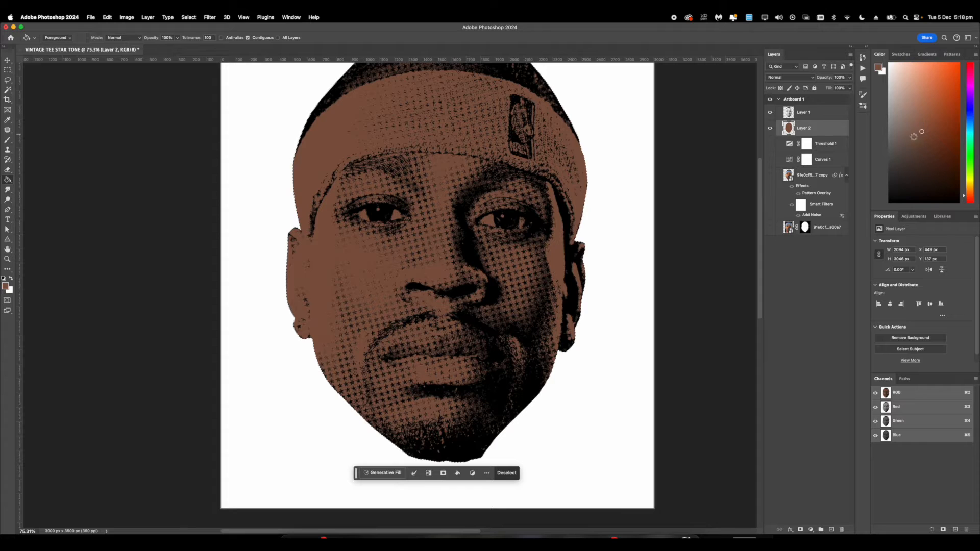
{"action": "left_click", "coordinate": [528, 225]}
{"action": "scroll", "coordinate": [527, 224], "scroll_direction": "up", "scroll_amount": 3}
{"action": "left_click_drag", "start_coordinate": [917, 143], "coordinate": [906, 154]}
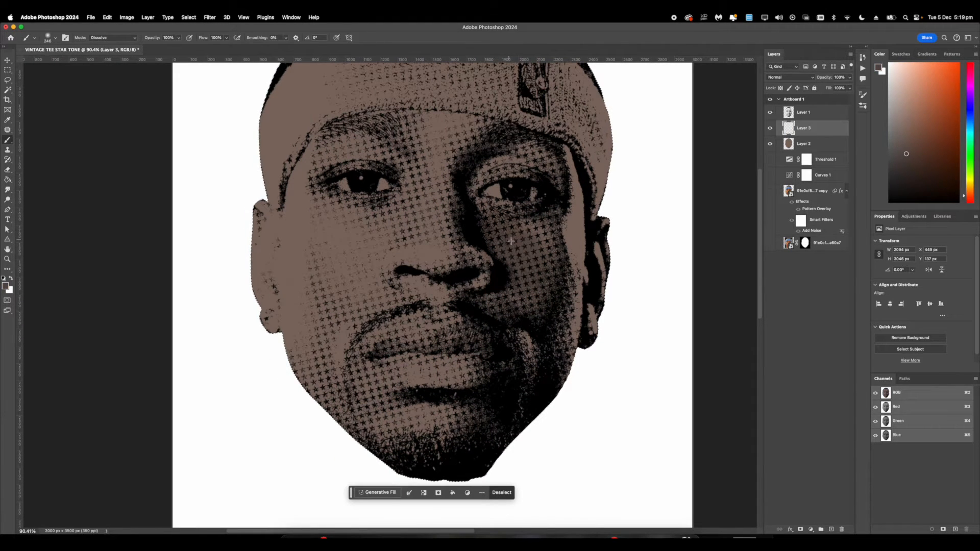
Step: Paint darker brown shading over the shadowed cheek and mouth area on the shading layer, using a smaller soft brush in Dissolve mode
{"action": "mouse_move", "coordinate": [511, 241]}
{"action": "left_mouse_down"}
{"action": "mouse_move", "coordinate": [514, 306]}
{"action": "mouse_move", "coordinate": [495, 296]}
{"action": "left_mouse_up"}
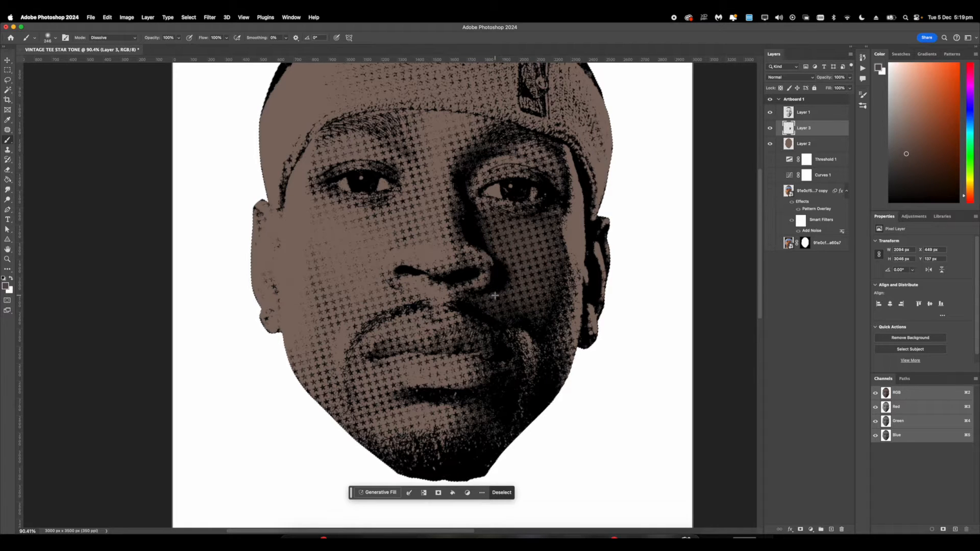
{"action": "right_click", "coordinate": [498, 289]}
{"action": "left_click", "coordinate": [564, 306]}
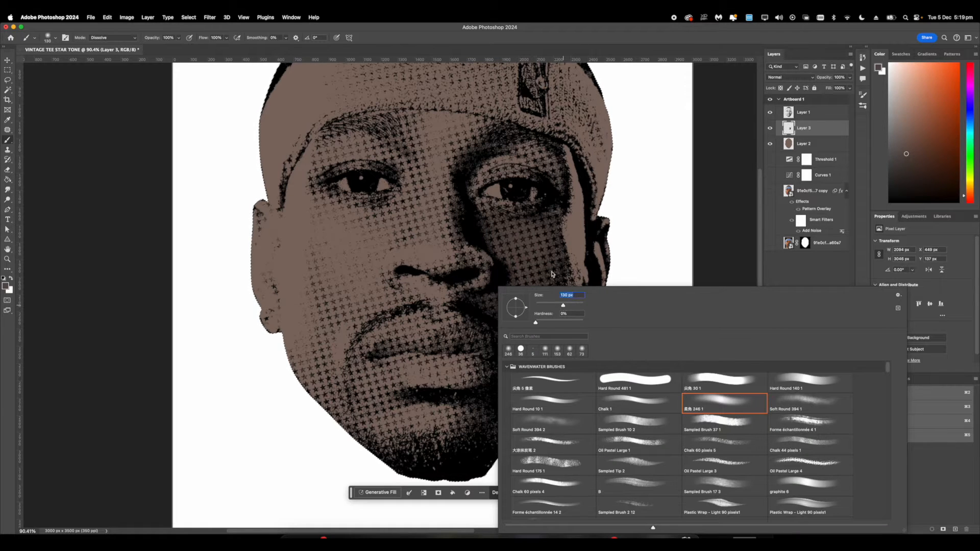
{"action": "left_click", "coordinate": [488, 294]}
{"action": "left_click_drag", "start_coordinate": [519, 323], "coordinate": [524, 338]}
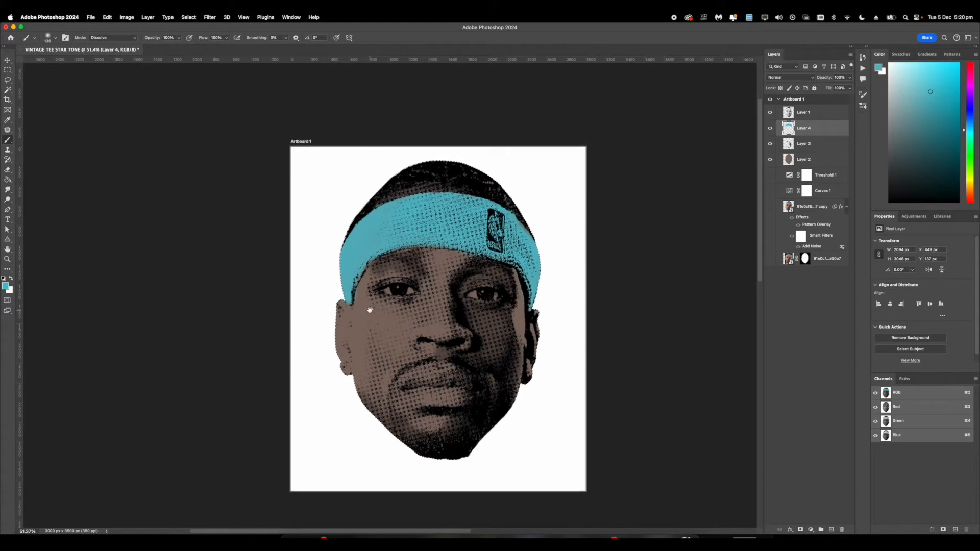
Step: Paste the black star as a smart object, scale and tilt it over the shadowed eye, and recreate it in yellow on a new layer
{"action": "key", "text": "super+v"}
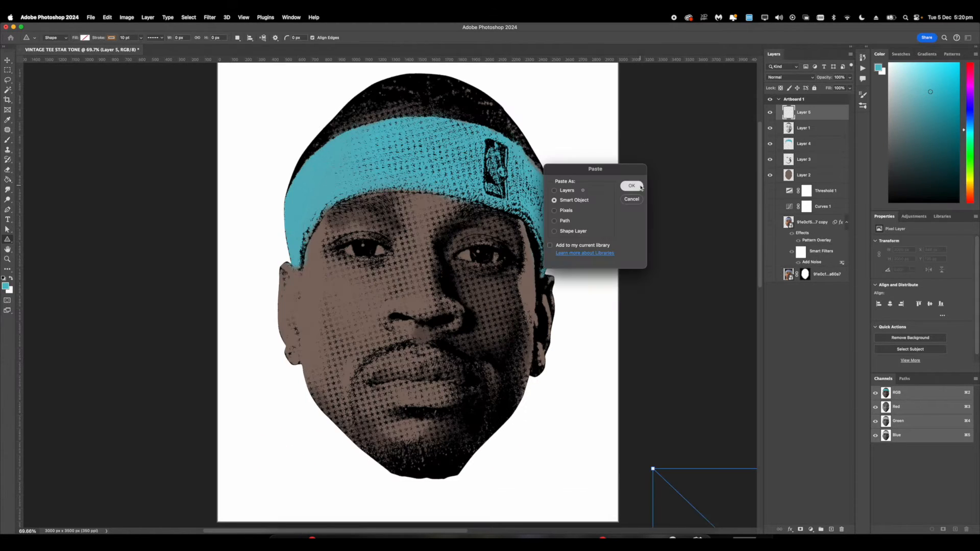
{"action": "left_click", "coordinate": [641, 187]}
{"action": "left_click_drag", "start_coordinate": [695, 480], "coordinate": [432, 260]}
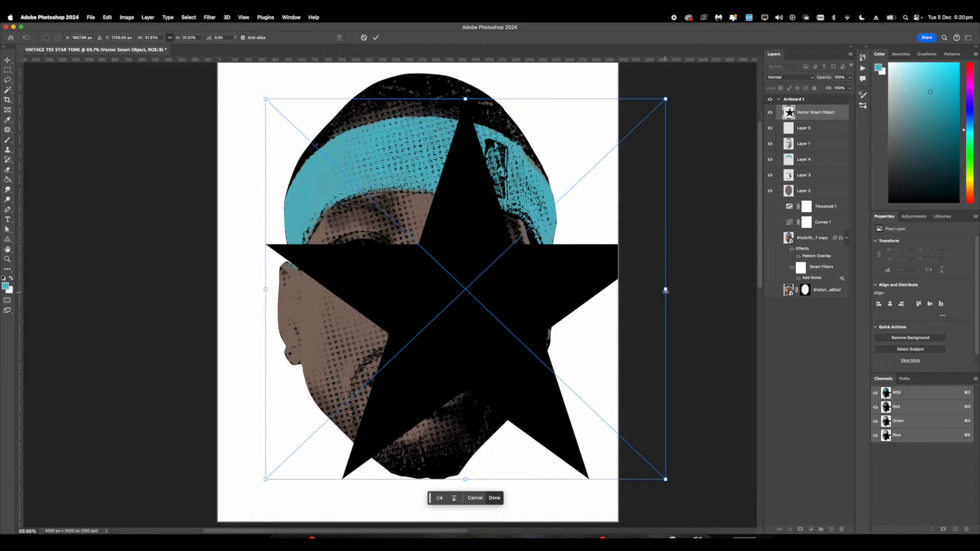
{"action": "left_click_drag", "start_coordinate": [666, 291], "coordinate": [571, 284]}
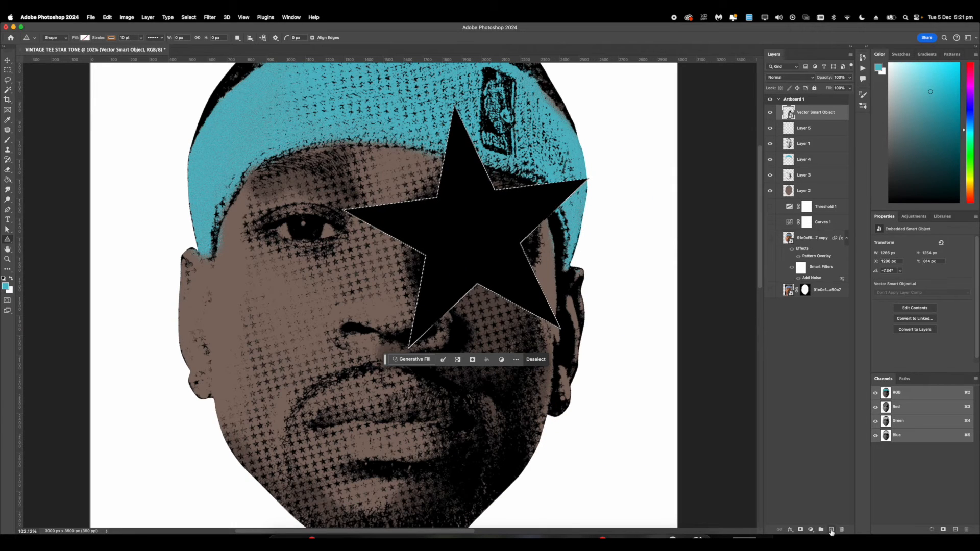
{"action": "left_click", "coordinate": [822, 529]}
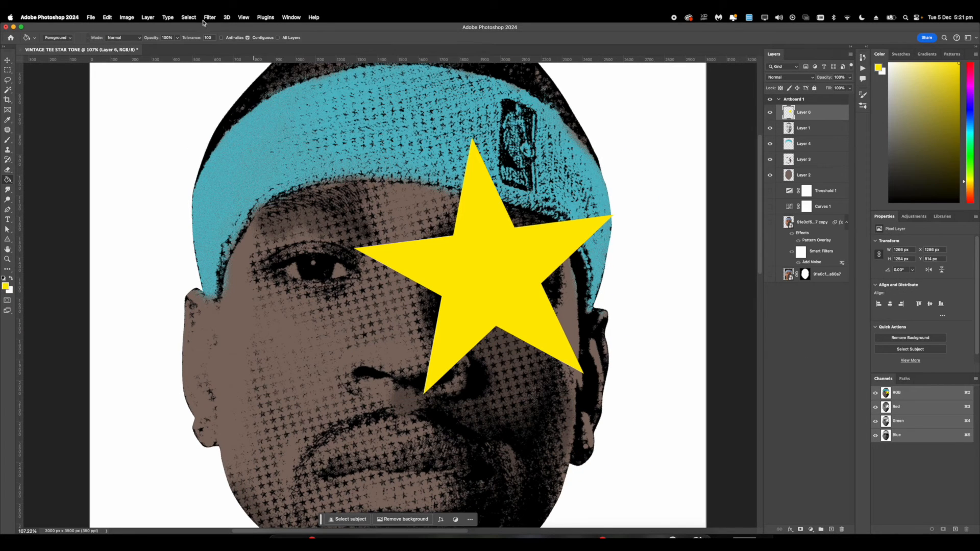
Step: Soften the yellow star with a Gaussian Blur and set its layer's blend mode to Dissolve
{"action": "left_click", "coordinate": [210, 18]}
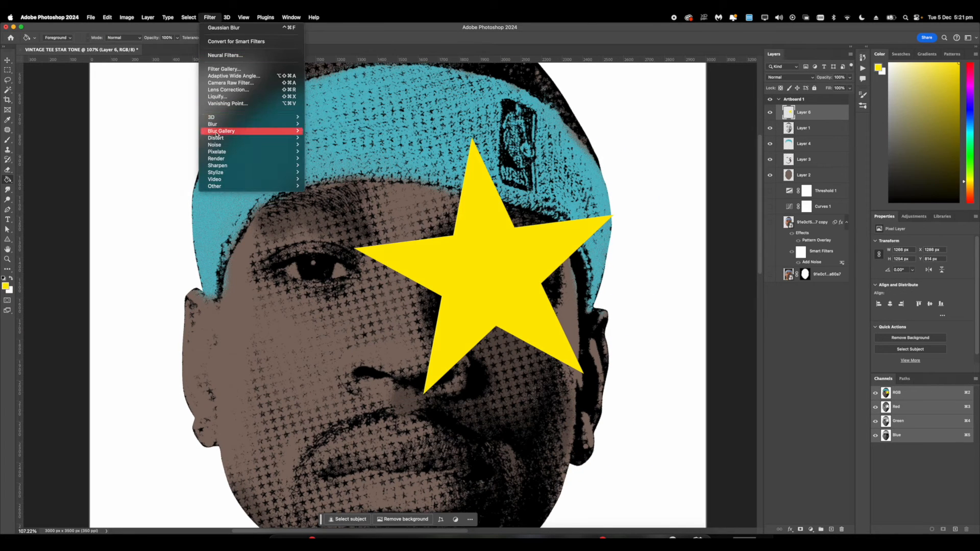
{"action": "mouse_move", "coordinate": [229, 124]}
{"action": "left_click", "coordinate": [349, 152]}
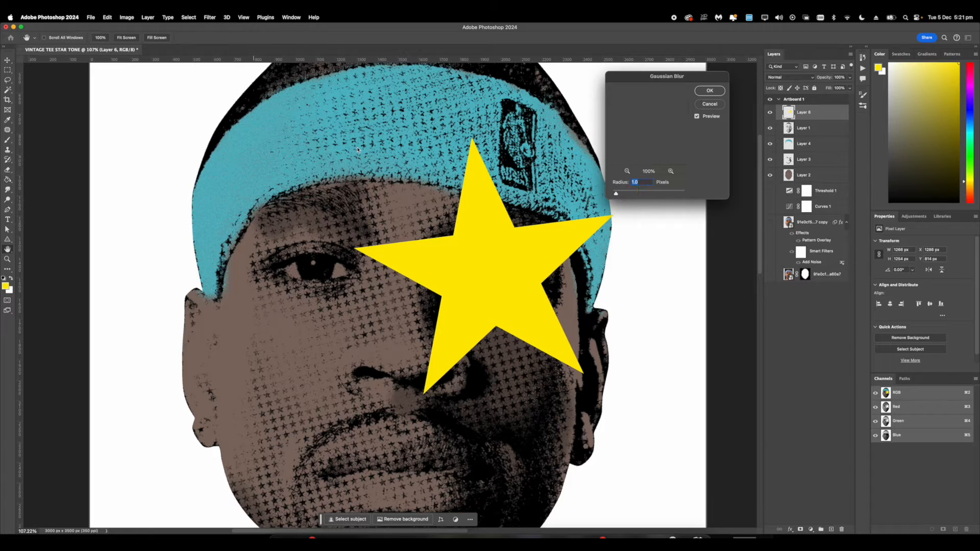
{"action": "left_click", "coordinate": [651, 193]}
{"action": "left_click", "coordinate": [709, 91]}
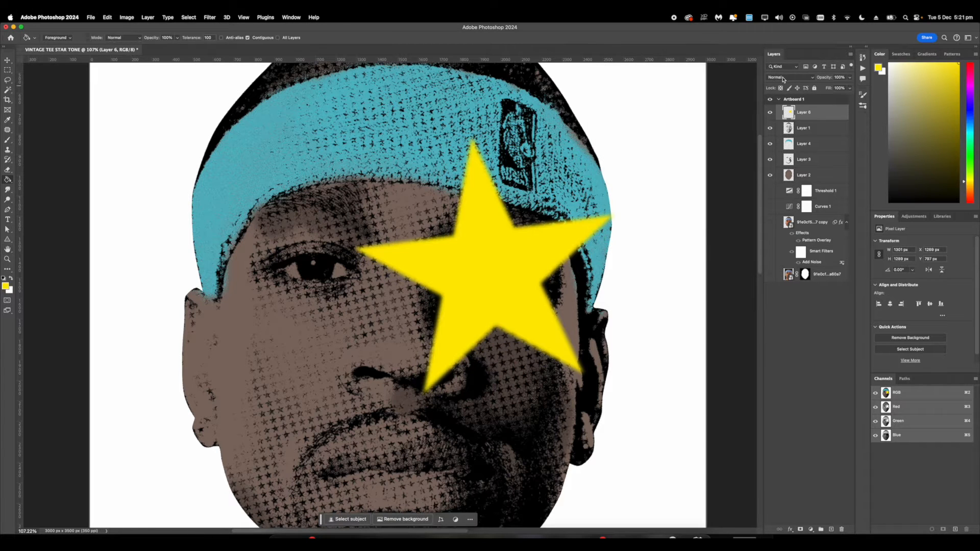
{"action": "left_click", "coordinate": [786, 77]}
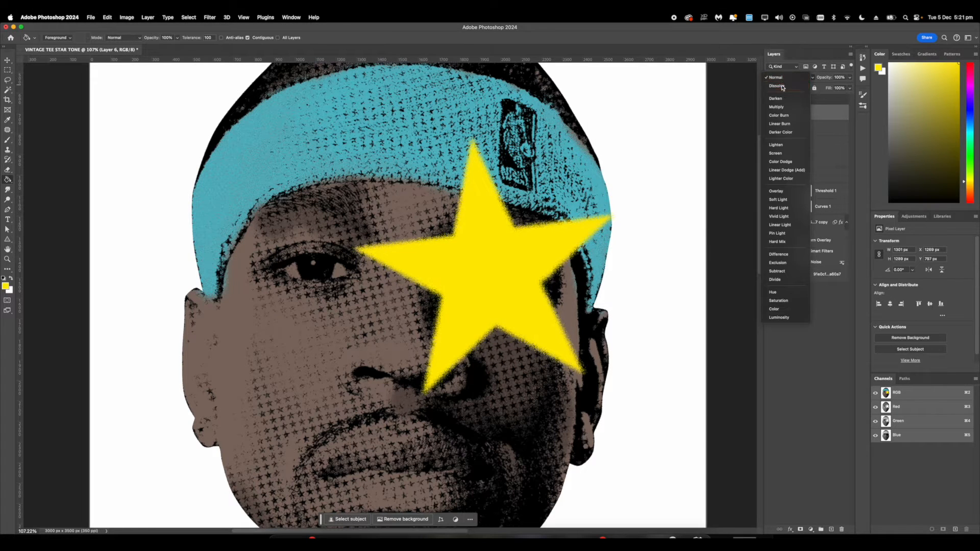
{"action": "left_click", "coordinate": [782, 86]}
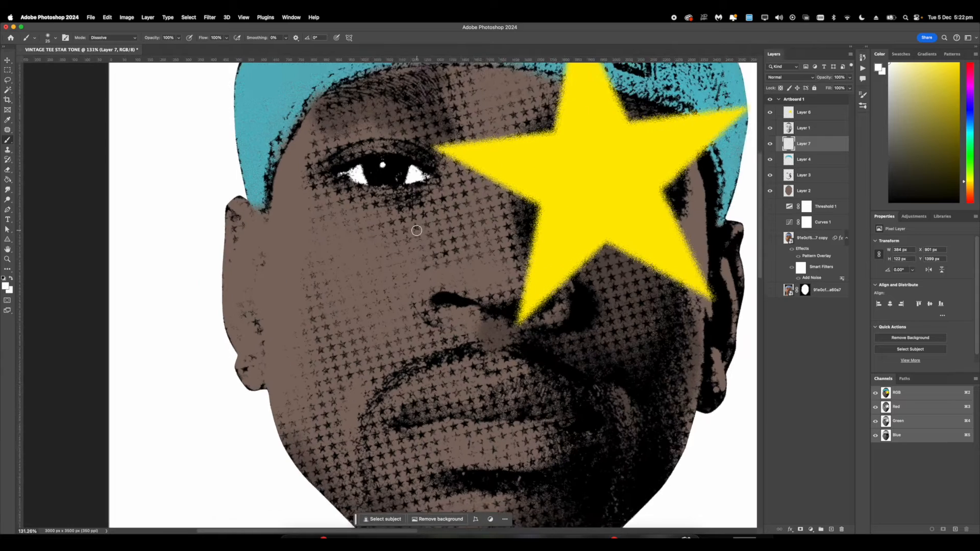
Step: Add a second 3000 by 3500 px artboard to the right of the finished portrait
{"action": "scroll", "coordinate": [416, 230], "scroll_direction": "up", "scroll_amount": 2}
{"action": "scroll", "coordinate": [416, 230], "scroll_direction": "down", "scroll_amount": 10}
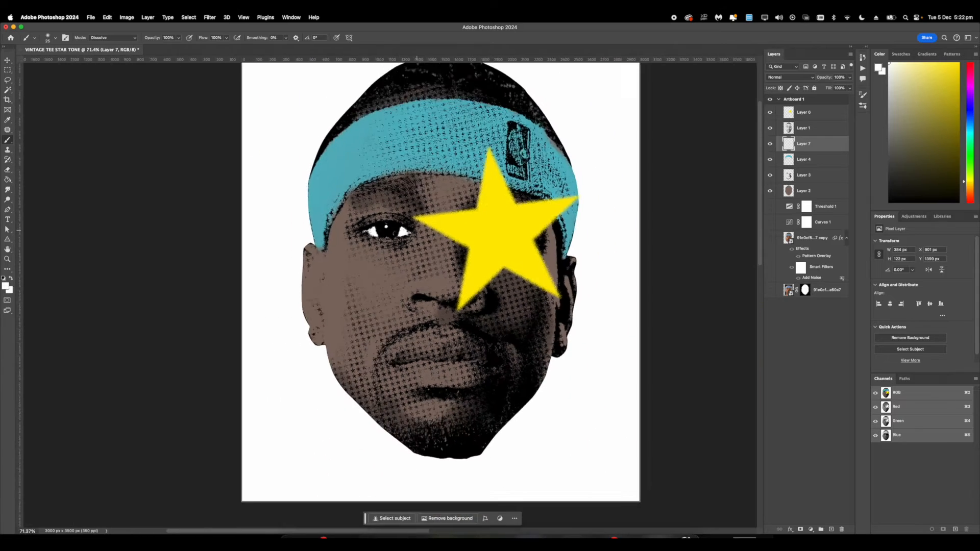
{"action": "left_click_drag", "start_coordinate": [482, 226], "coordinate": [436, 233]}
{"action": "scroll", "coordinate": [437, 234], "scroll_direction": "right", "scroll_amount": 3}
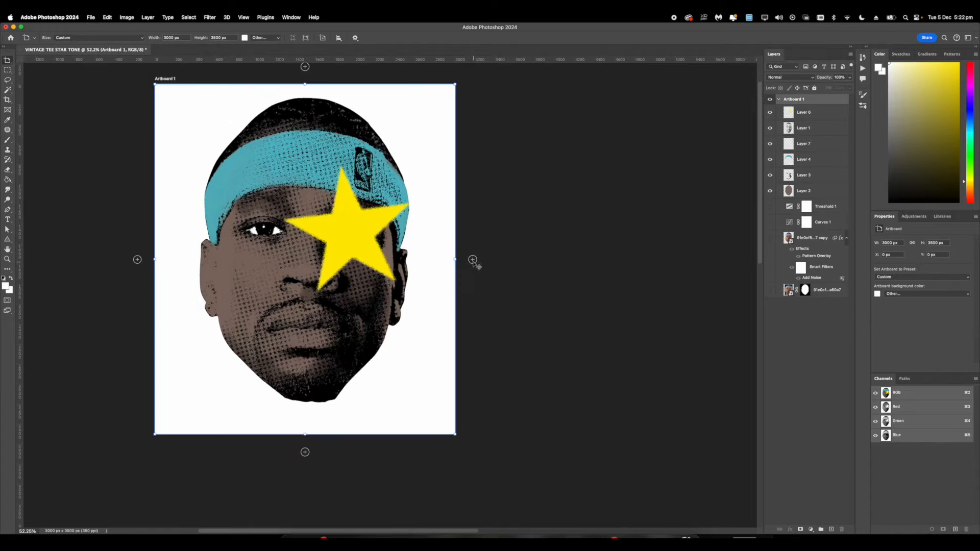
{"action": "left_click", "coordinate": [477, 265]}
{"action": "scroll", "coordinate": [411, 218], "scroll_direction": "right", "scroll_amount": 2}
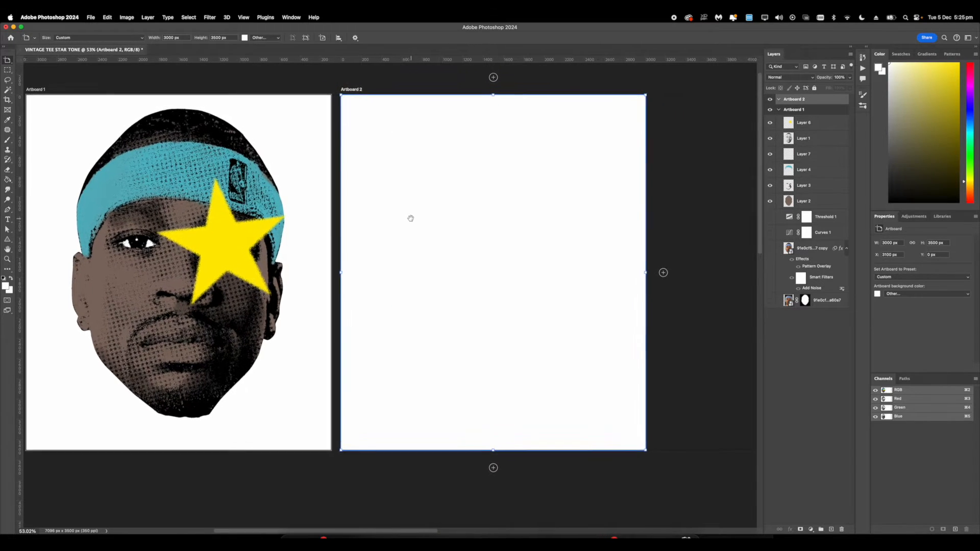
Step: Make an oval selection about 1206 by 1628 px on Artboard 2 and add a new layer for it
{"action": "scroll", "coordinate": [411, 219], "scroll_direction": "up", "scroll_amount": 1}
{"action": "left_click", "coordinate": [7, 69]}
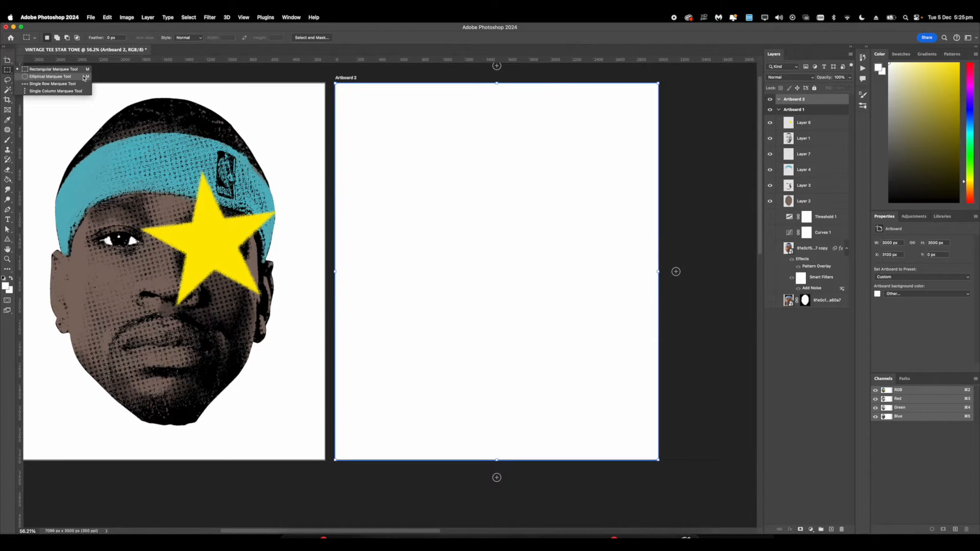
{"action": "left_click", "coordinate": [41, 77]}
{"action": "left_click_drag", "start_coordinate": [379, 119], "coordinate": [509, 294]}
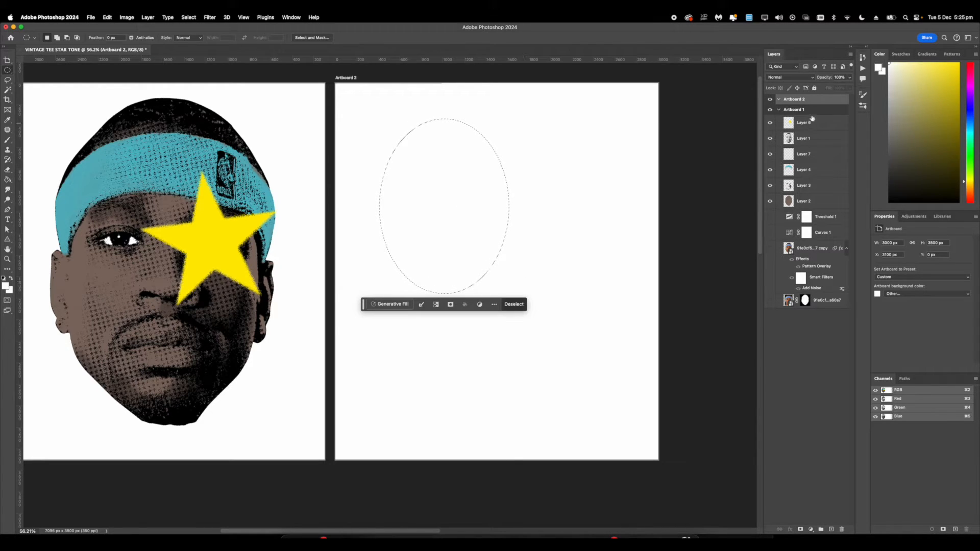
{"action": "left_click", "coordinate": [831, 529]}
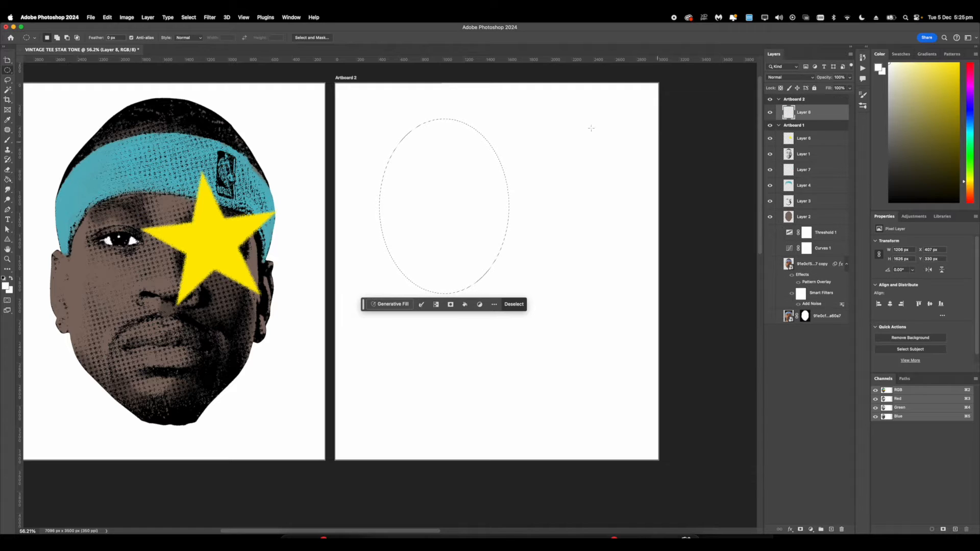
Step: Fill the oval selection with bright yellow, undoing the black and pale yellow trial fills
{"action": "key", "text": "g"}
{"action": "key", "text": "d"}
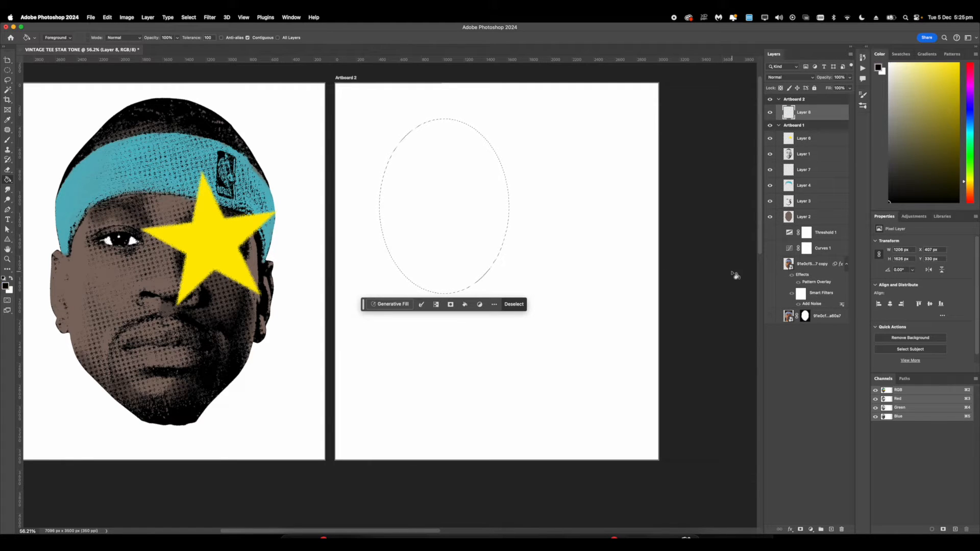
{"action": "left_click", "coordinate": [456, 226]}
{"action": "key", "text": "super+z"}
{"action": "left_click", "coordinate": [921, 62]}
{"action": "left_click", "coordinate": [450, 193]}
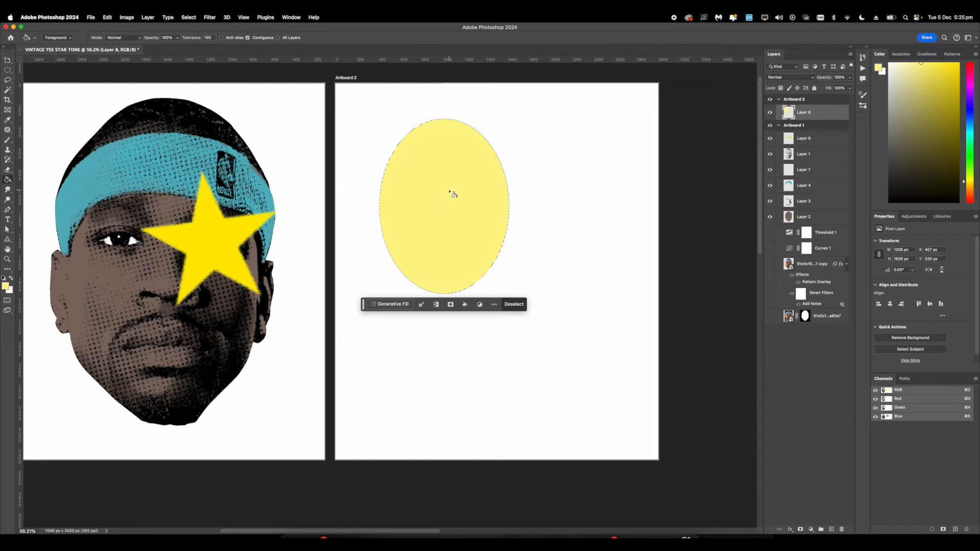
{"action": "key", "text": "super+z"}
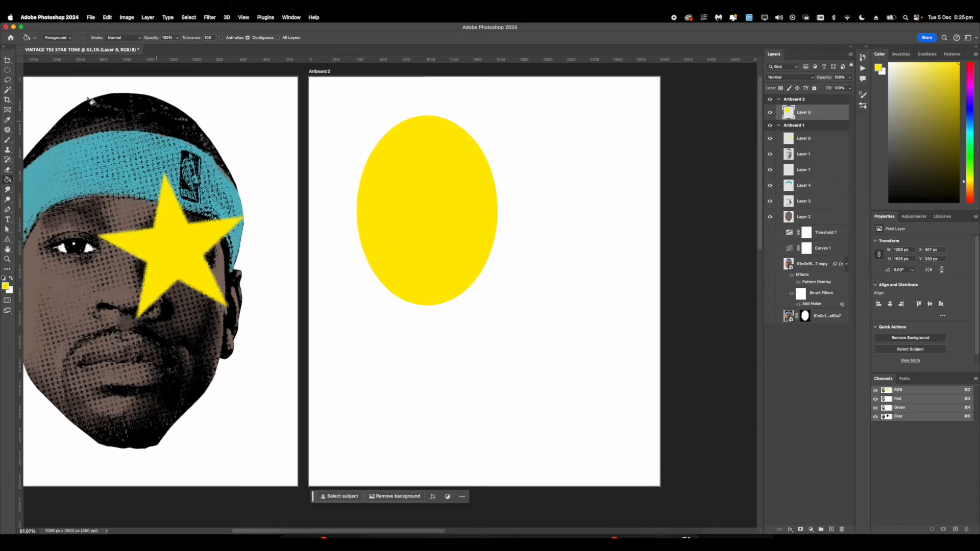
Step: Duplicate the yellow oval and arrange the copies into a two-by-two grid on Artboard 2
{"action": "left_click", "coordinate": [8, 60]}
{"action": "key", "text": "v"}
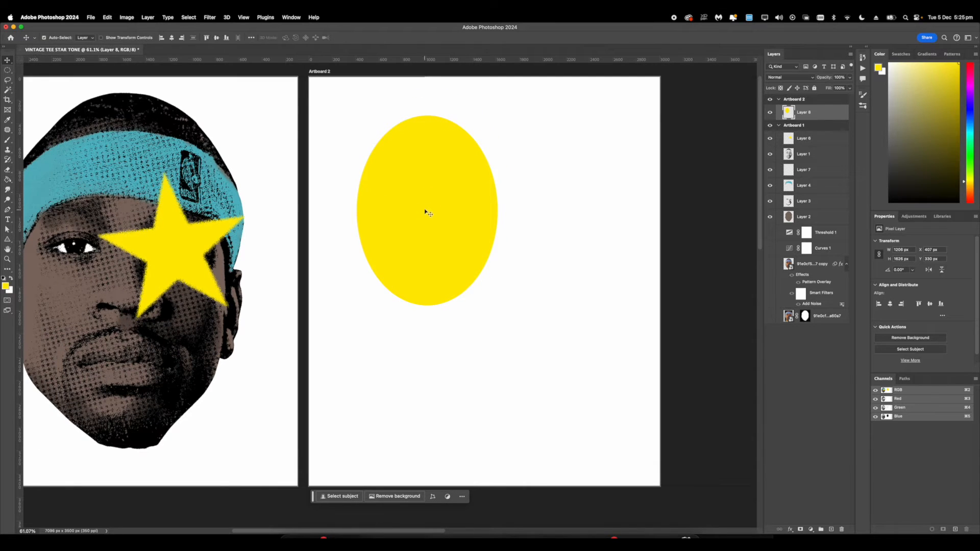
{"action": "left_click_drag", "start_coordinate": [427, 210], "coordinate": [560, 196]}
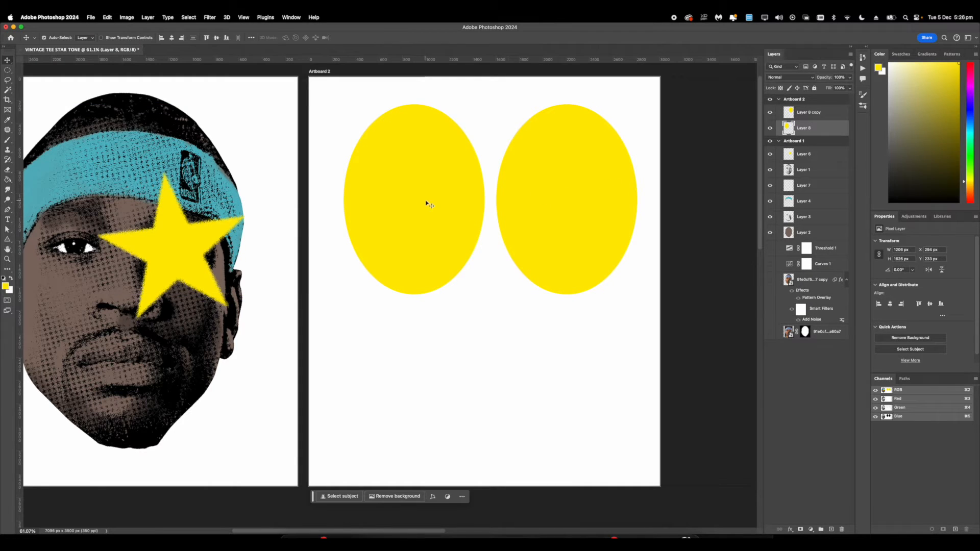
{"action": "left_click", "coordinate": [589, 192], "text": "shift"}
{"action": "left_click_drag", "start_coordinate": [579, 196], "coordinate": [562, 197]}
{"action": "left_click_drag", "start_coordinate": [550, 200], "coordinate": [552, 365]}
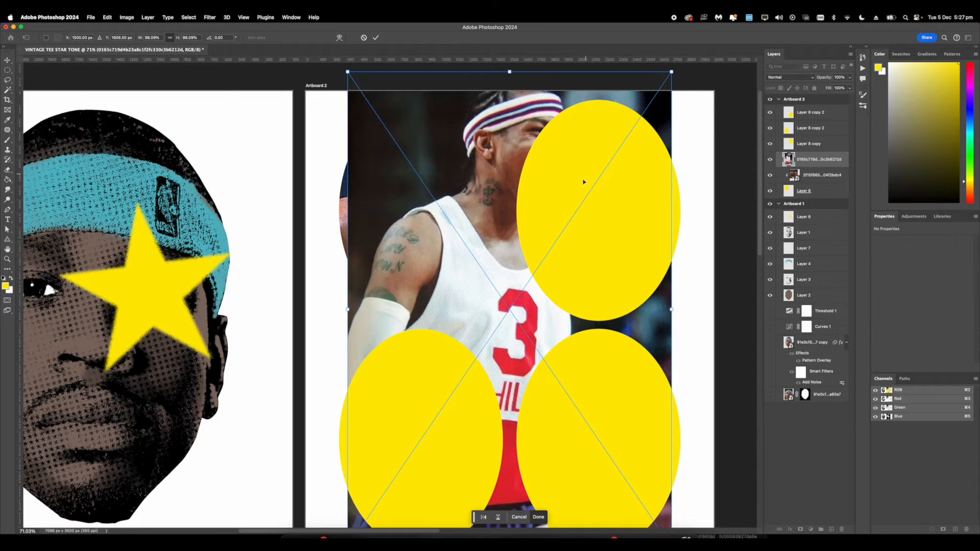
Step: Place the white-jersey photo on Artboard 2, stack it above the upper-right oval's layer and clip it to that oval
{"action": "left_click_drag", "start_coordinate": [517, 239], "coordinate": [550, 246]}
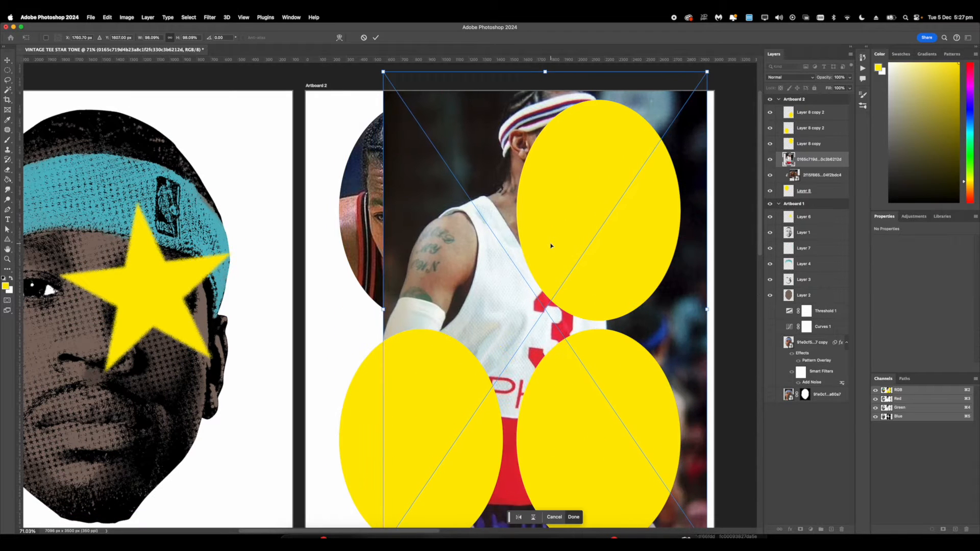
{"action": "key", "text": "Return"}
{"action": "left_click_drag", "start_coordinate": [816, 160], "coordinate": [816, 144]}
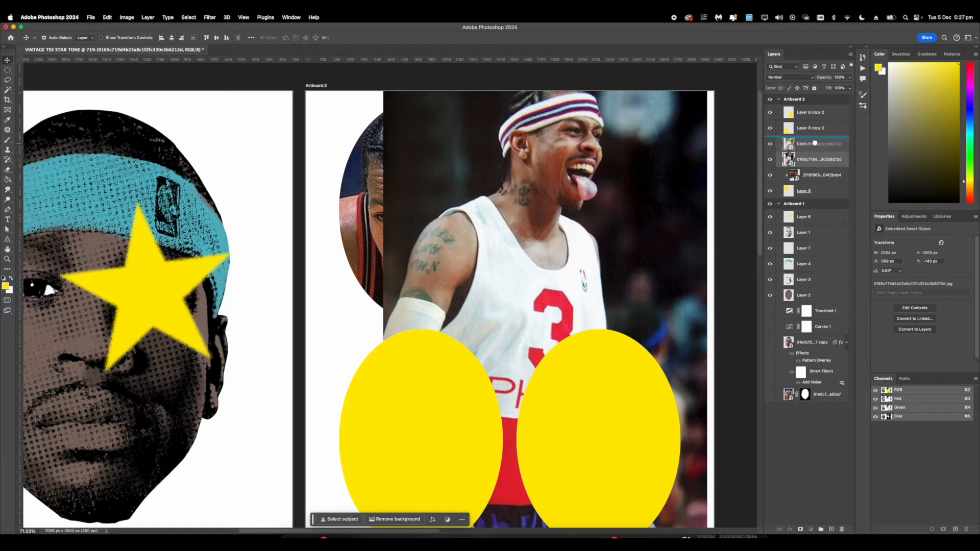
{"action": "right_click", "coordinate": [815, 144]}
{"action": "left_click", "coordinate": [837, 361]}
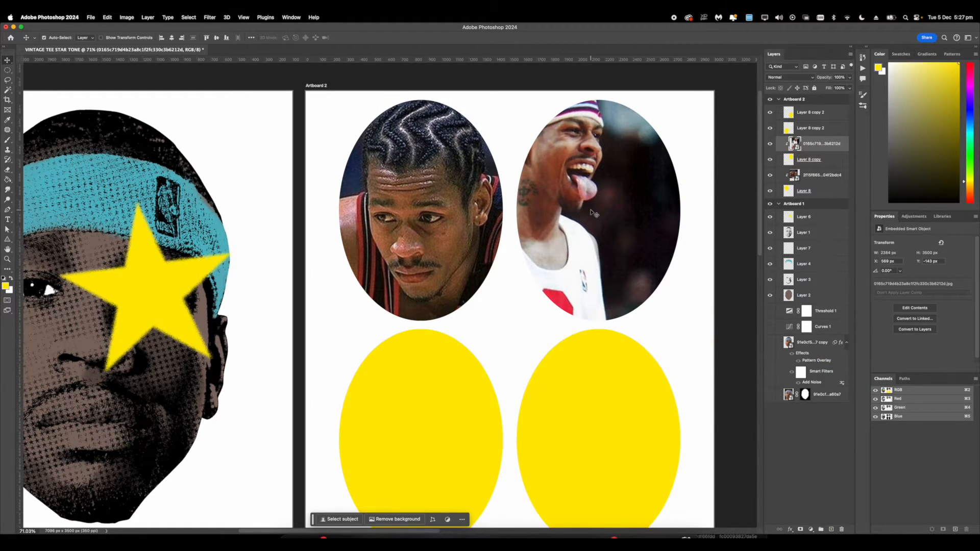
Step: Reposition the clipped white-jersey photo so the face sits inside its oval, and select the lower-left oval's layer for the next photo
{"action": "key", "text": "cmd+t"}
{"action": "left_click_drag", "start_coordinate": [582, 169], "coordinate": [620, 191]}
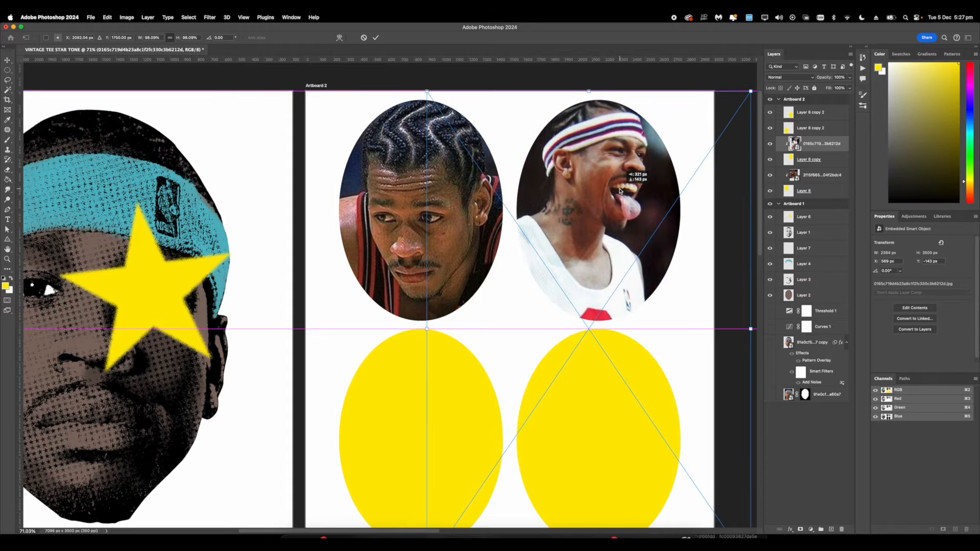
{"action": "key", "text": "Return"}
{"action": "left_click", "coordinate": [798, 128]}
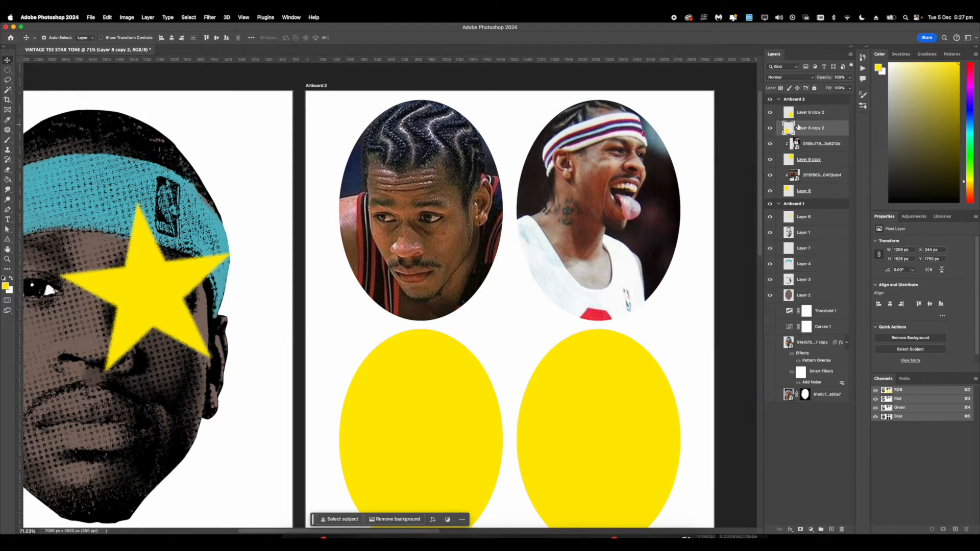
{"action": "left_click", "coordinate": [321, 532]}
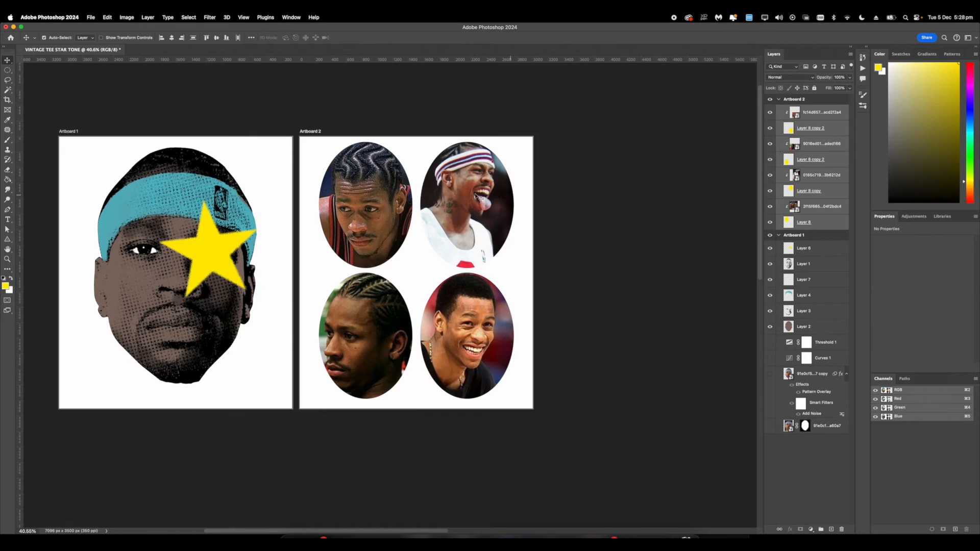
Step: Group the four ovals with their clipped photos on Artboard 2 and duplicate the group
{"action": "scroll", "coordinate": [477, 196], "scroll_direction": "up", "scroll_amount": 5}
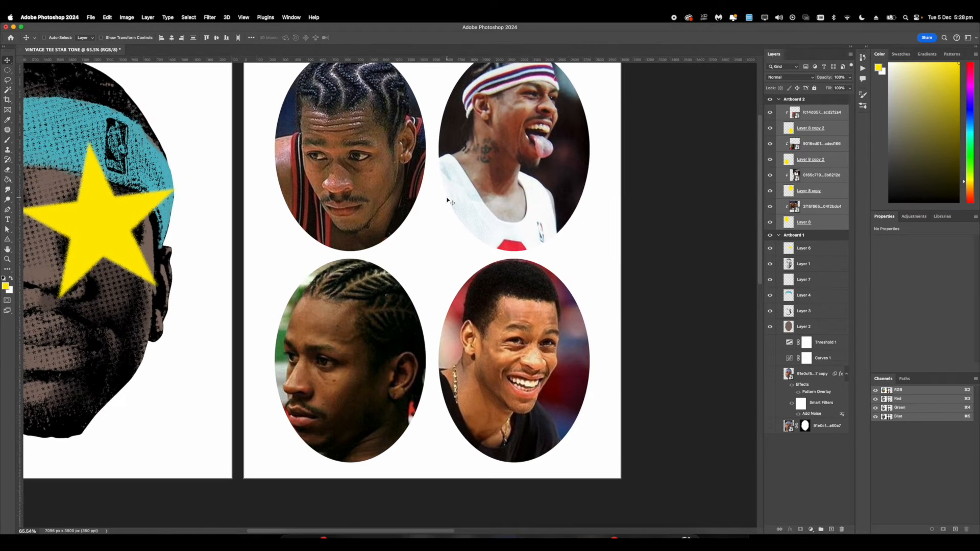
{"action": "key", "text": "super+g"}
{"action": "scroll", "coordinate": [504, 189], "scroll_direction": "down", "scroll_amount": 2}
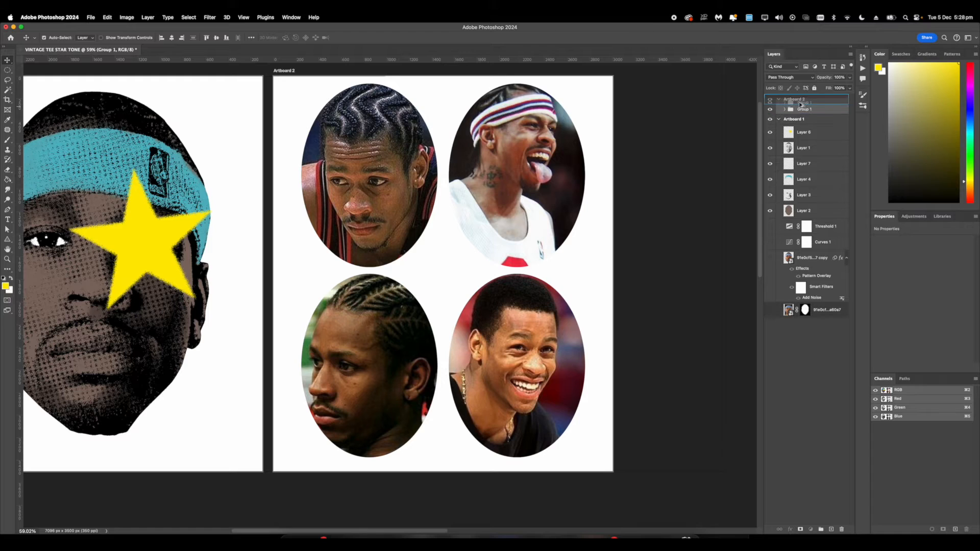
{"action": "key", "text": "super+j"}
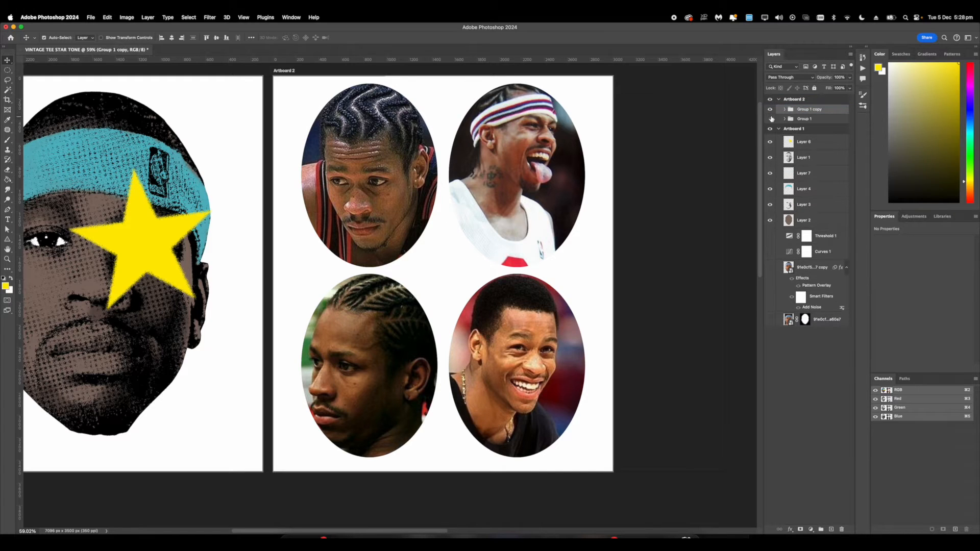
Step: Convert the duplicated group to a smart object and give it a star Pattern Overlay in Multiply at 14° angle and 2% scale
{"action": "right_click", "coordinate": [800, 114]}
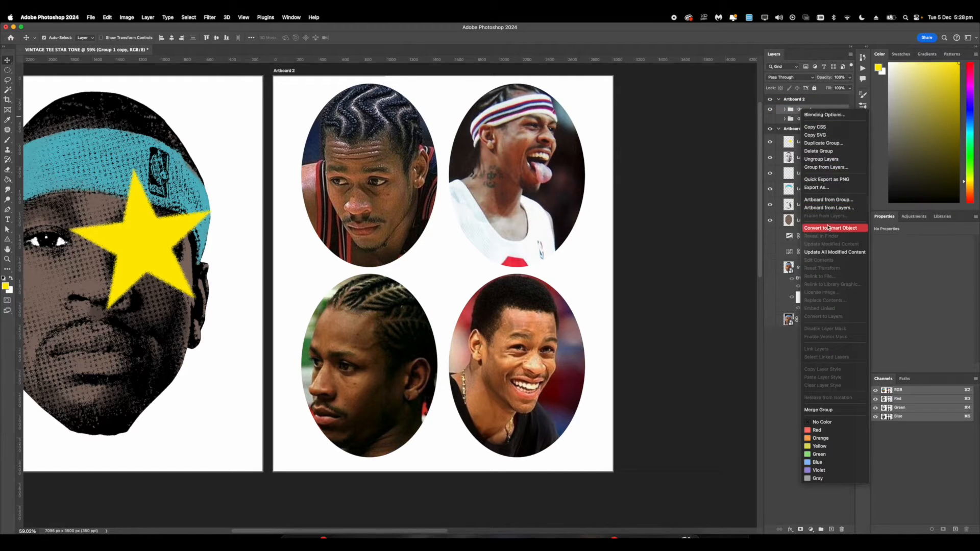
{"action": "left_click", "coordinate": [828, 227]}
{"action": "right_click", "coordinate": [798, 111]}
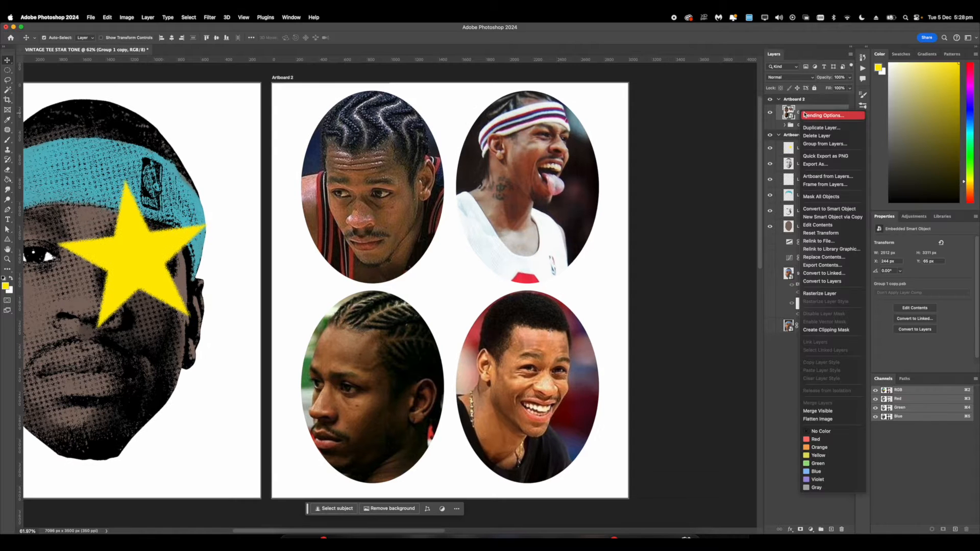
{"action": "left_click", "coordinate": [718, 124]}
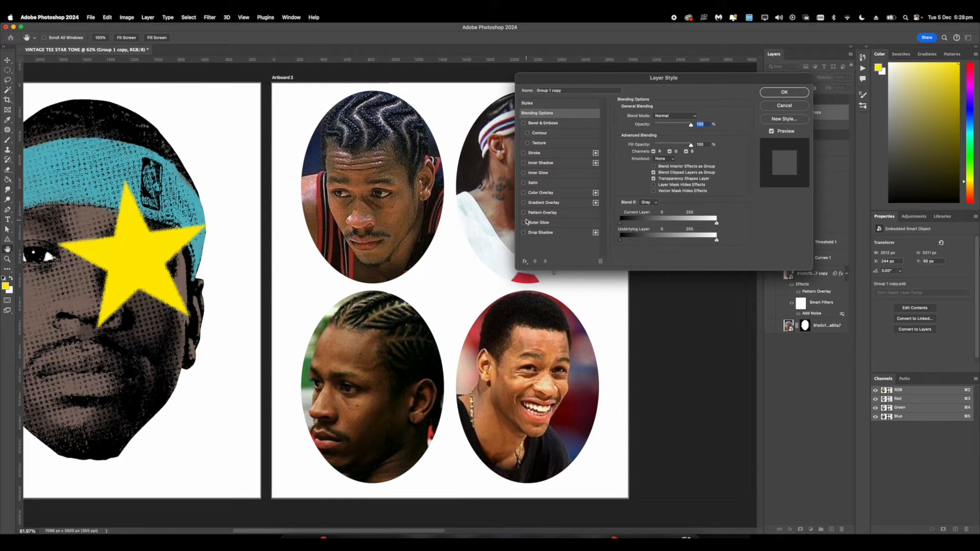
{"action": "left_click", "coordinate": [524, 213]}
{"action": "left_click", "coordinate": [536, 213]}
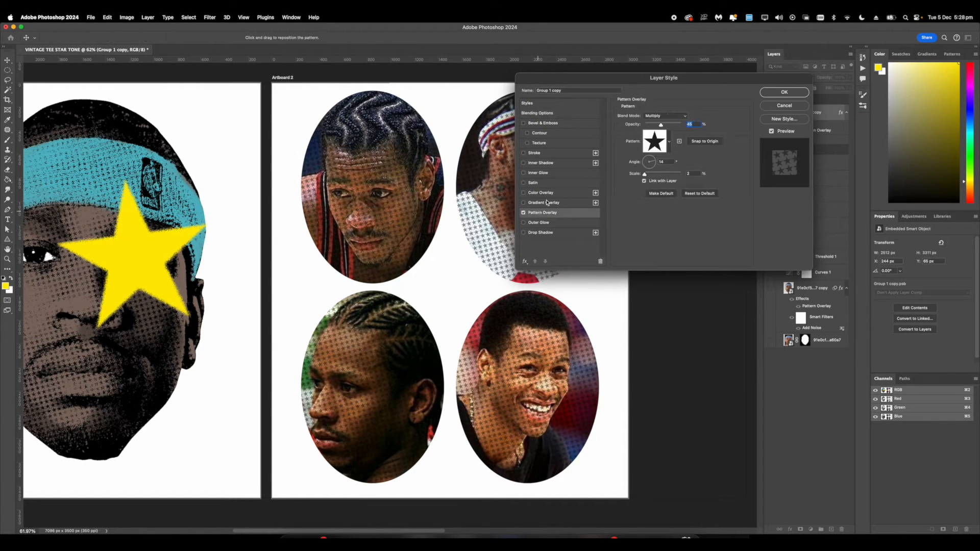
{"action": "left_click_drag", "start_coordinate": [629, 75], "coordinate": [746, 133]}
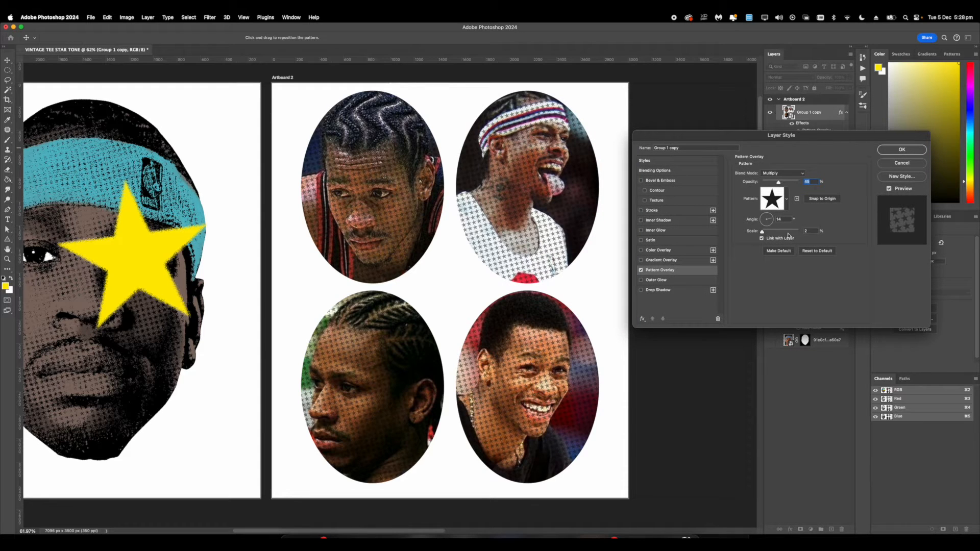
{"action": "left_click", "coordinate": [891, 152]}
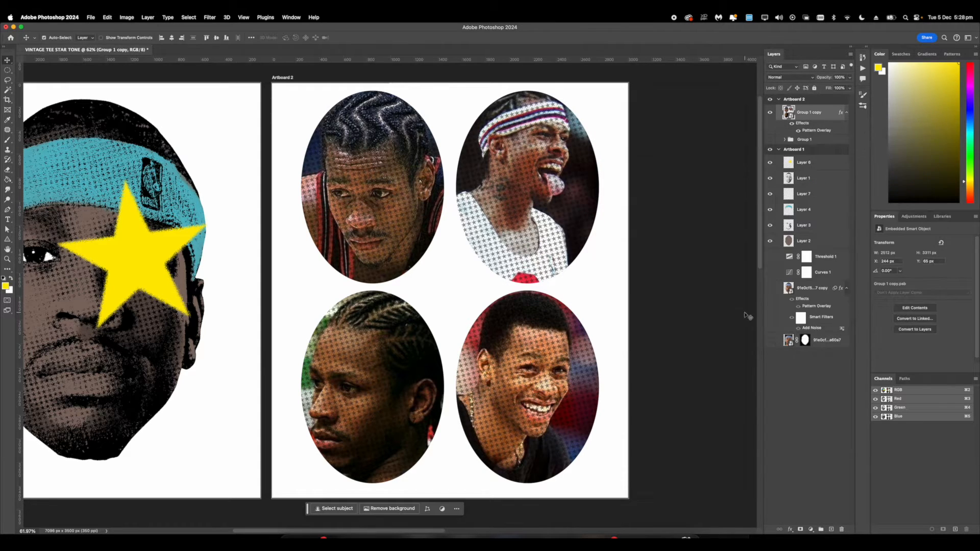
Step: Add a Threshold adjustment layer above the four-photo smart object and apply the Add Noise filter to the smart object
{"action": "left_click_drag", "start_coordinate": [571, 298], "coordinate": [593, 297]}
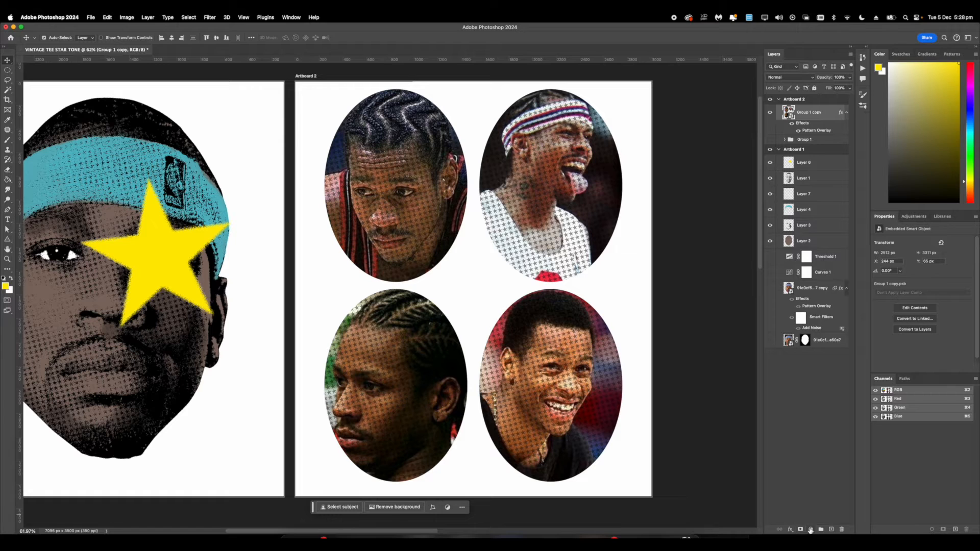
{"action": "left_click", "coordinate": [810, 530]}
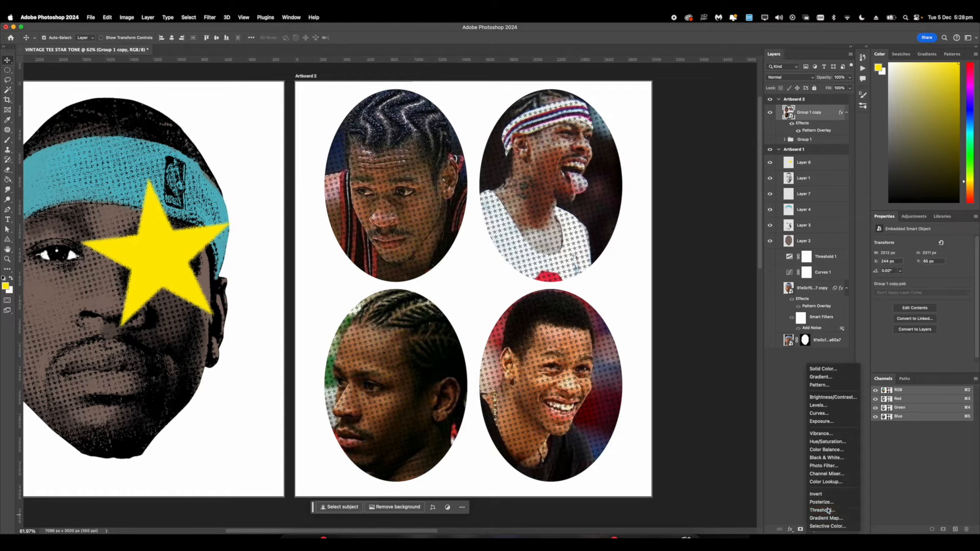
{"action": "left_click", "coordinate": [827, 511]}
{"action": "scroll", "coordinate": [391, 297], "scroll_direction": "down", "scroll_amount": 2}
{"action": "left_click", "coordinate": [210, 17]}
{"action": "mouse_move", "coordinate": [231, 146]}
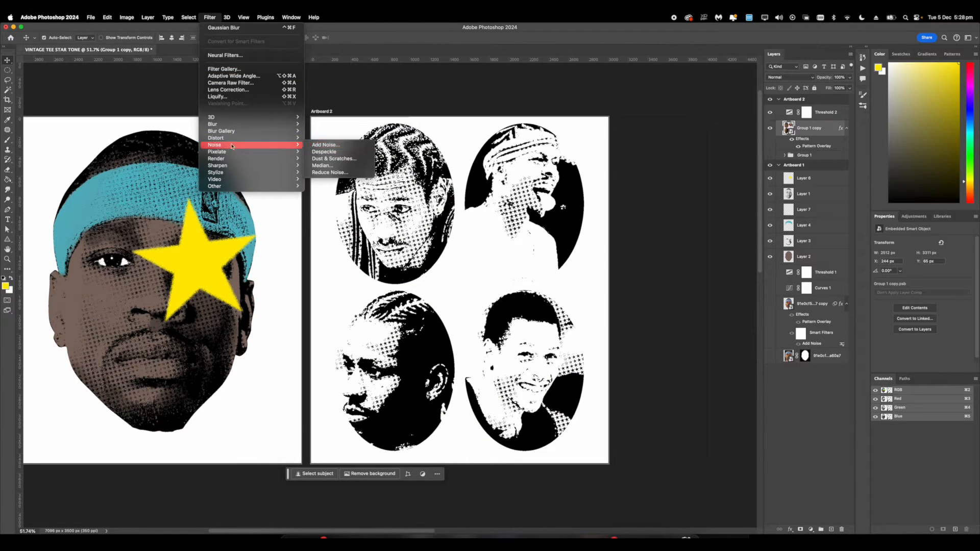
{"action": "left_click", "coordinate": [326, 145]}
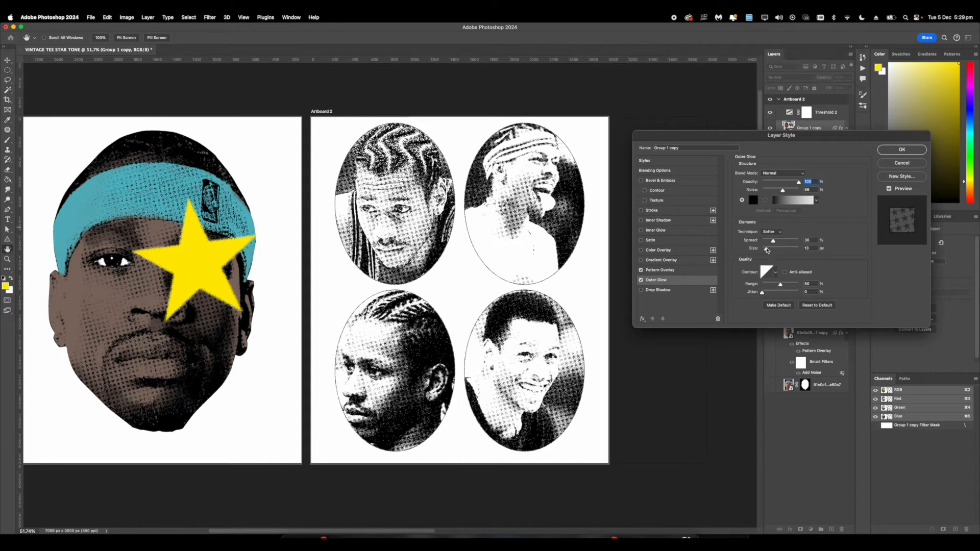
Step: Set the smart object's Outer Glow size to 90 px, reduce its spread, and choose the single-peak contour after trying several others
{"action": "left_click_drag", "start_coordinate": [770, 250], "coordinate": [778, 250]}
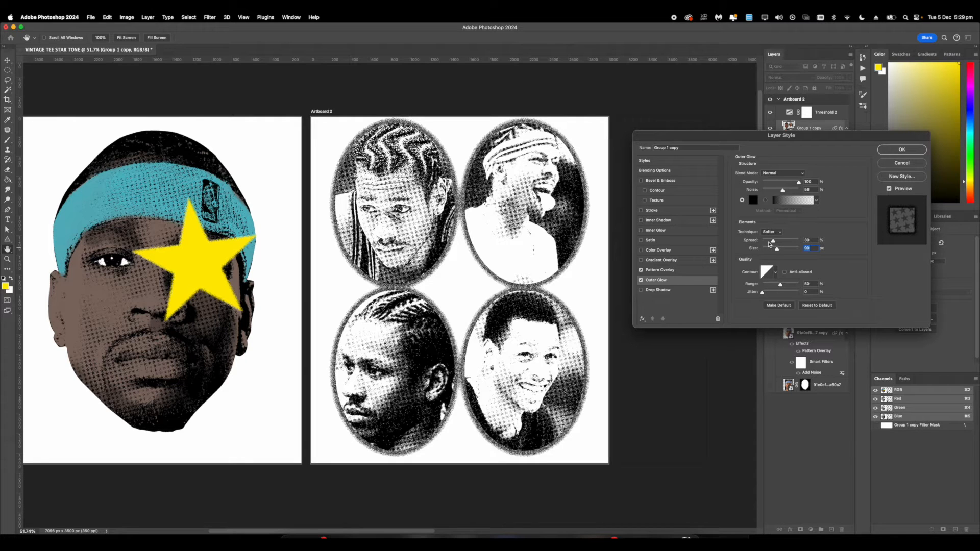
{"action": "left_click_drag", "start_coordinate": [780, 242], "coordinate": [765, 243]}
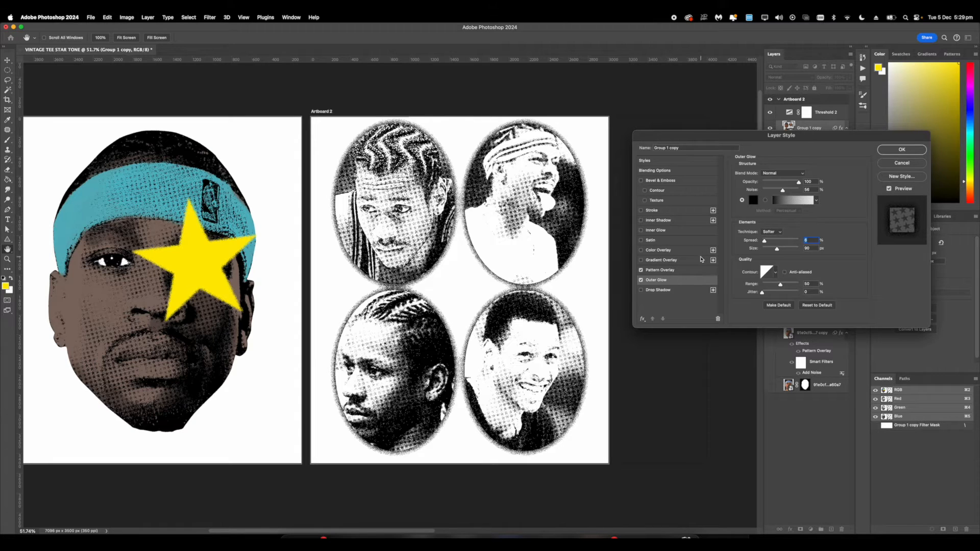
{"action": "left_click", "coordinate": [776, 272]}
{"action": "left_click", "coordinate": [753, 290]}
{"action": "left_click", "coordinate": [743, 290]}
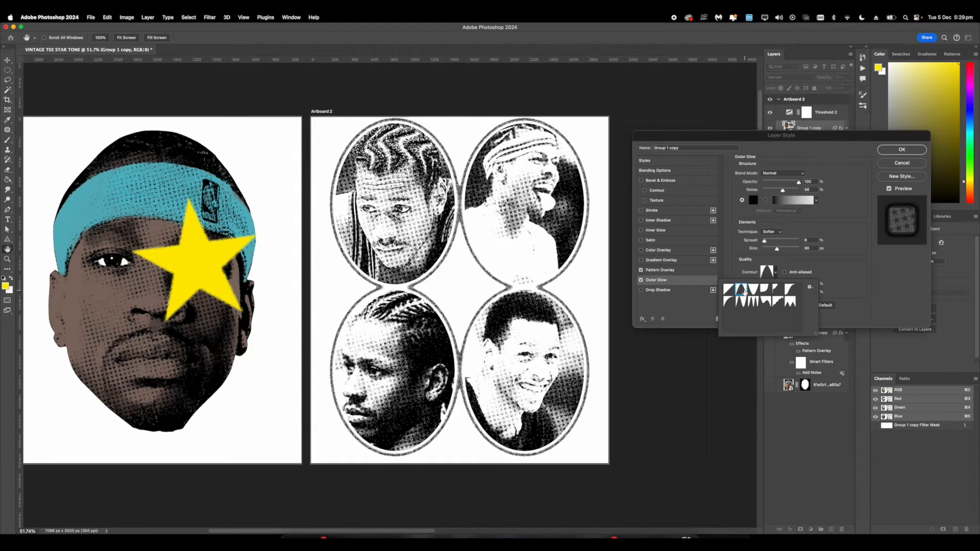
{"action": "left_click", "coordinate": [745, 303]}
{"action": "left_click", "coordinate": [754, 302]}
{"action": "left_click", "coordinate": [753, 290]}
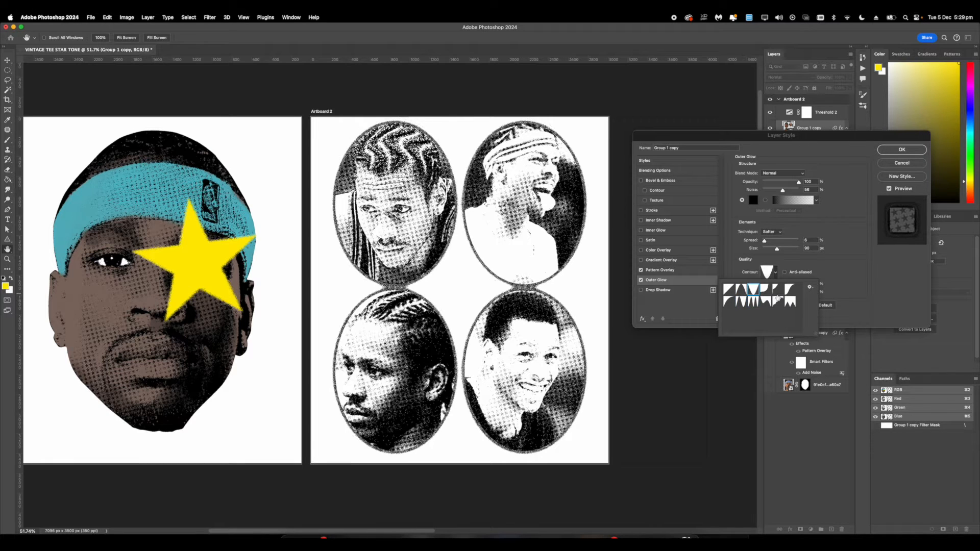
{"action": "left_click", "coordinate": [787, 300]}
{"action": "left_click", "coordinate": [788, 291]}
{"action": "left_click", "coordinate": [777, 303]}
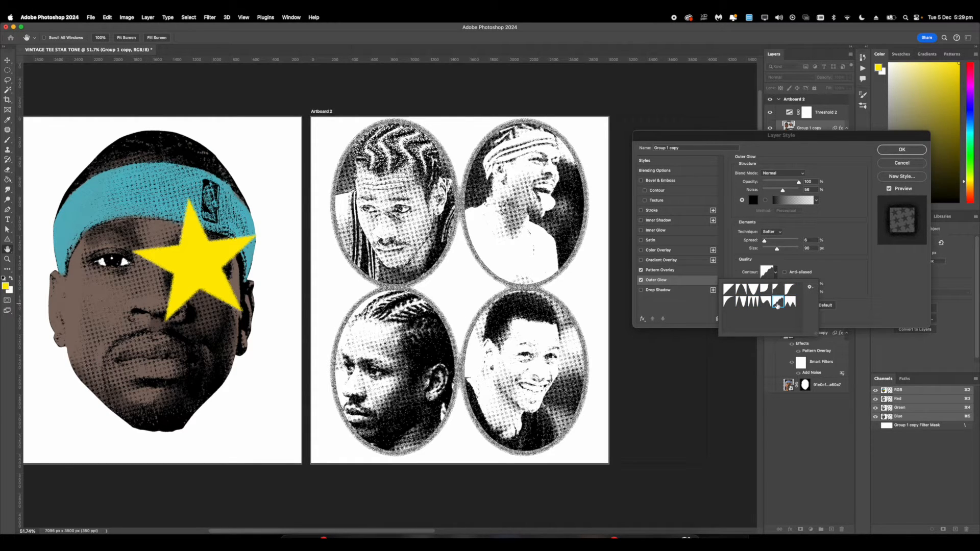
{"action": "left_click", "coordinate": [741, 290]}
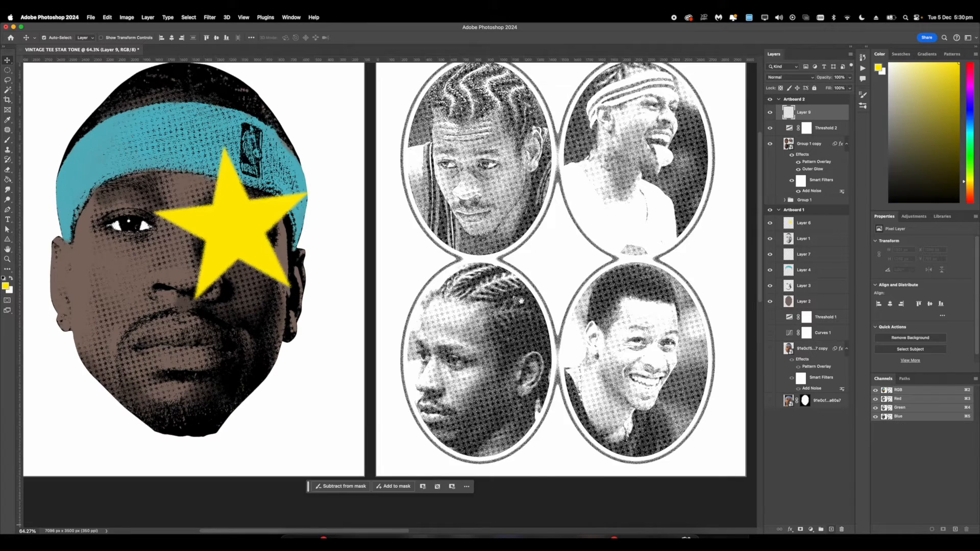
Step: Select the black halftone areas of the artwork, fill them with black on Layer 9, deselect, and duplicate the layer
{"action": "scroll", "coordinate": [424, 218], "scroll_direction": "up", "scroll_amount": 3}
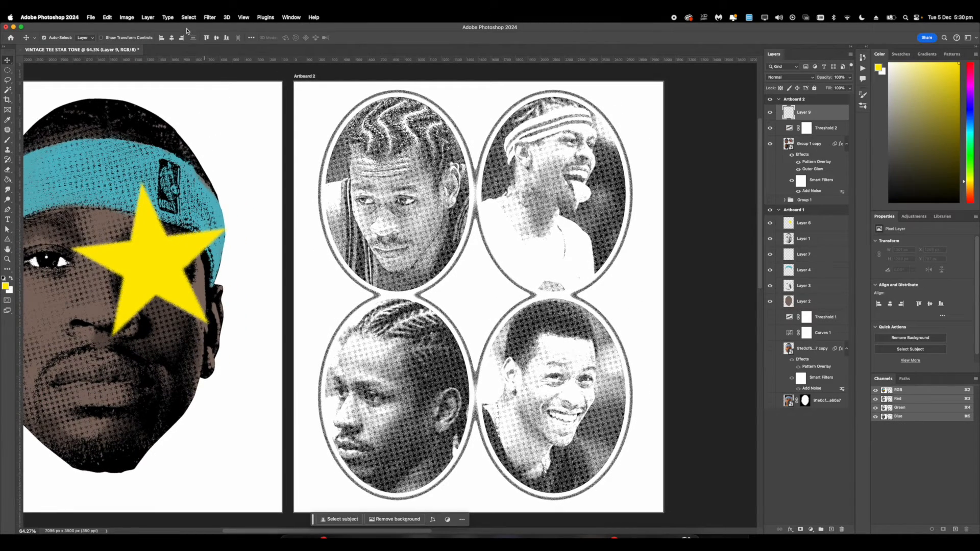
{"action": "left_click", "coordinate": [188, 17]}
{"action": "left_click", "coordinate": [205, 97]}
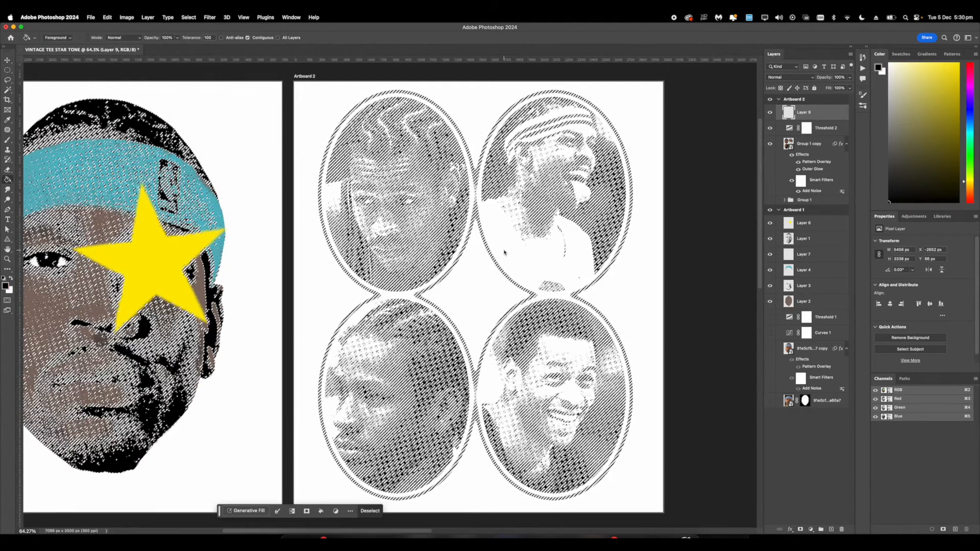
{"action": "key", "text": "super+d"}
{"action": "key", "text": "super+j"}
Step: Place a copy of the yellow star on Artboard 2, transform it, and duplicate it over all four ovals beneath the black halftone layers
{"action": "scroll", "coordinate": [425, 229], "scroll_direction": "up", "scroll_amount": 2}
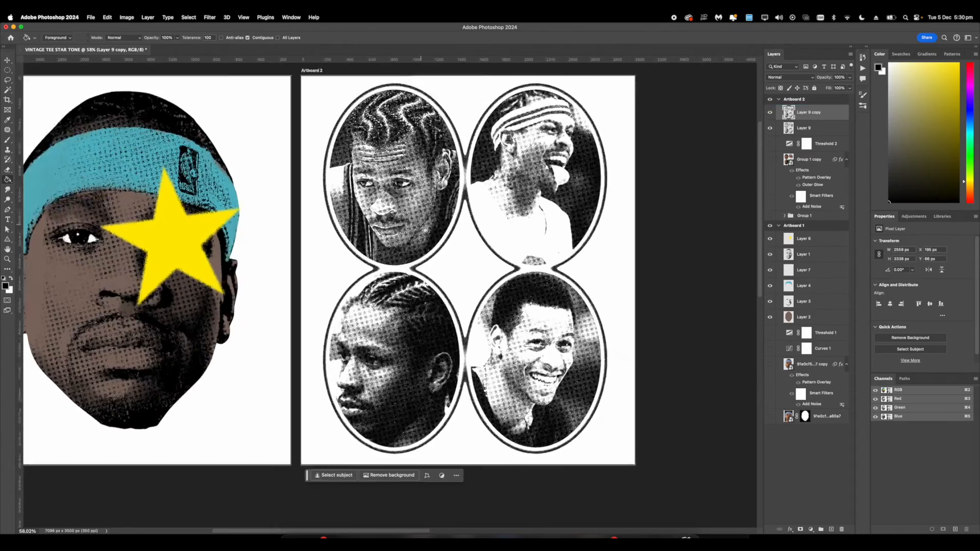
{"action": "scroll", "coordinate": [426, 229], "scroll_direction": "down", "scroll_amount": 3}
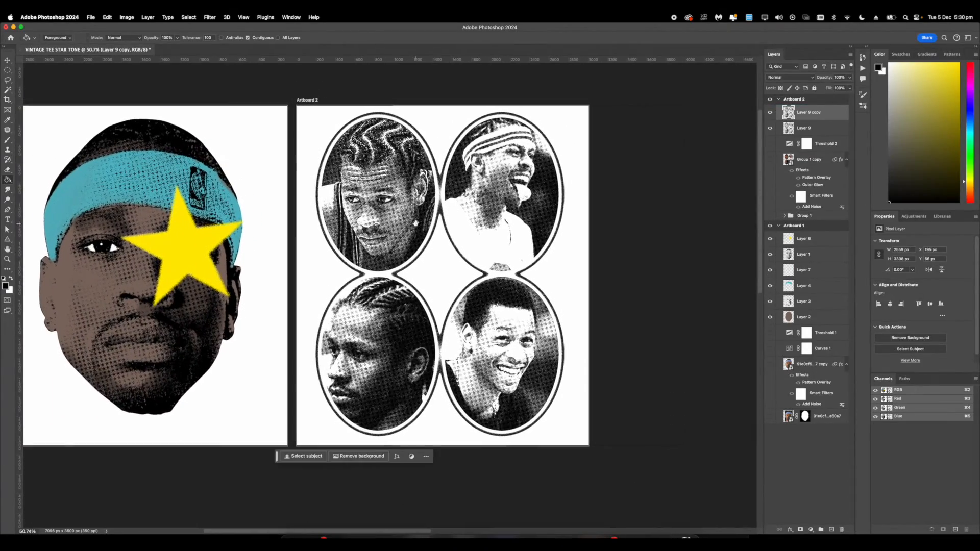
{"action": "scroll", "coordinate": [418, 227], "scroll_direction": "up", "scroll_amount": 1}
{"action": "left_click_drag", "start_coordinate": [419, 228], "coordinate": [445, 225]}
{"action": "left_click_drag", "start_coordinate": [332, 229], "coordinate": [363, 229]}
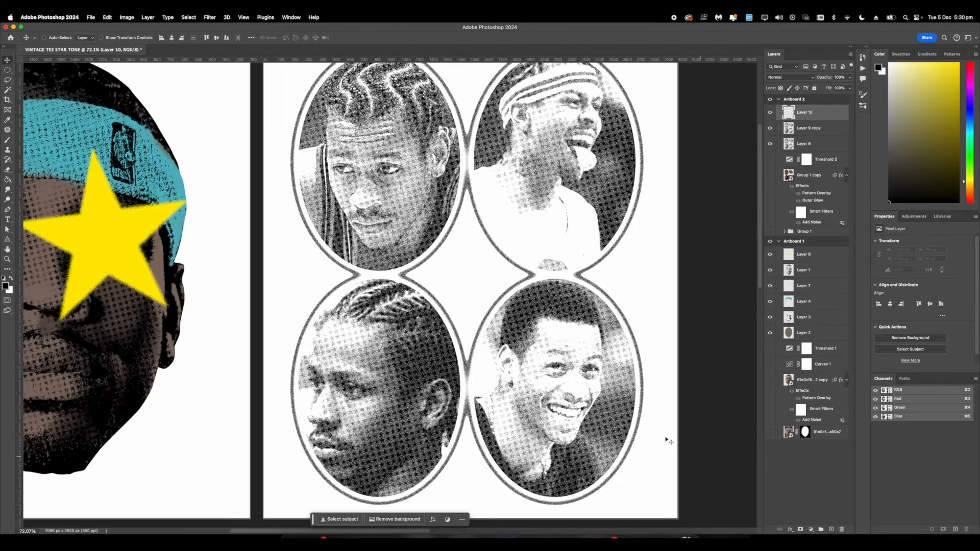
{"action": "key", "text": "super+t"}
{"action": "left_click_drag", "start_coordinate": [451, 292], "coordinate": [541, 276]}
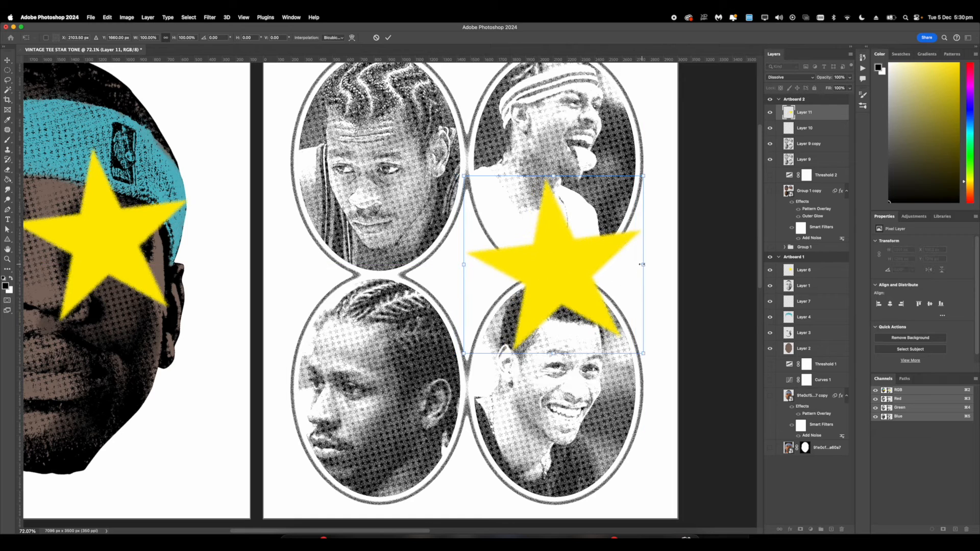
{"action": "left_click_drag", "start_coordinate": [643, 264], "coordinate": [571, 280]}
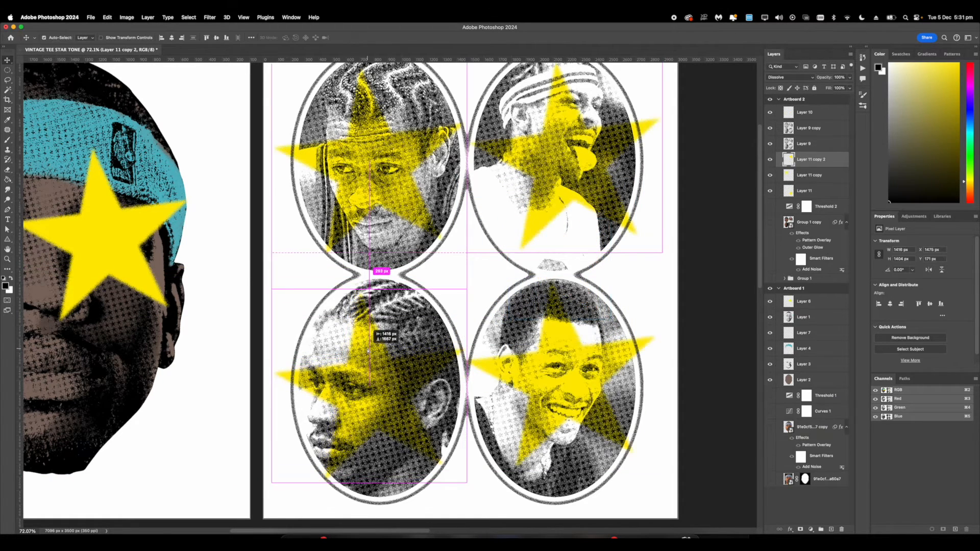
Step: Recolour the star over the lower-left oval with a red Color Overlay
{"action": "scroll", "coordinate": [419, 310], "scroll_direction": "down", "scroll_amount": 3}
{"action": "scroll", "coordinate": [419, 310], "scroll_direction": "down", "scroll_amount": 3}
{"action": "scroll", "coordinate": [420, 310], "scroll_direction": "up", "scroll_amount": 6}
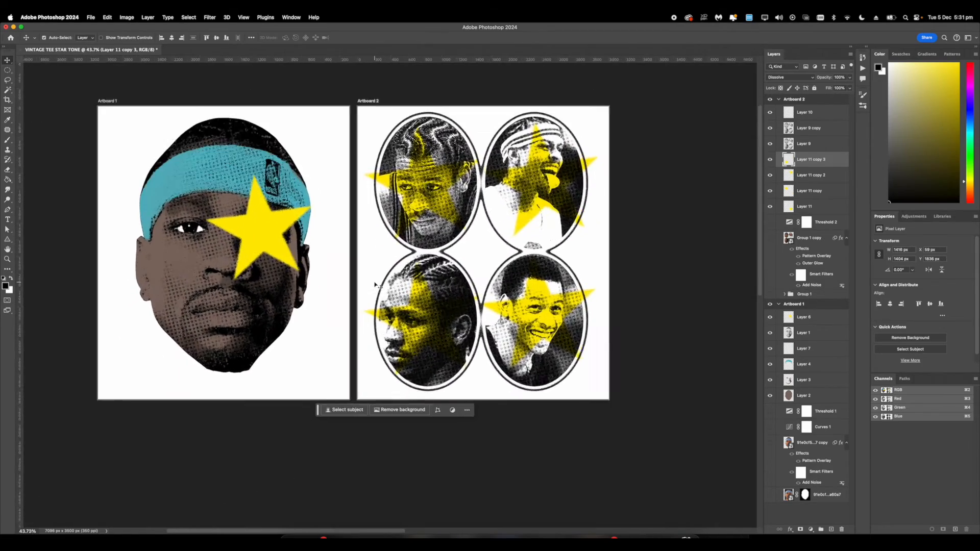
{"action": "right_click", "coordinate": [810, 159]}
{"action": "left_click", "coordinate": [838, 166]}
{"action": "key", "text": "Return"}
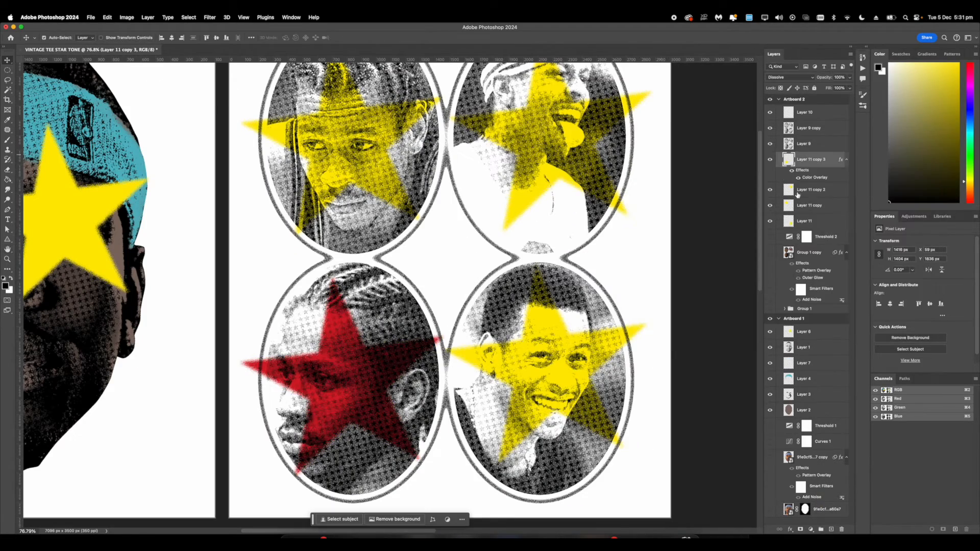
Step: Give the star over the upper-right oval a green Color Overlay and try a blue hue for the lower-left star's overlay
{"action": "right_click", "coordinate": [814, 189]}
{"action": "left_click", "coordinate": [830, 166]}
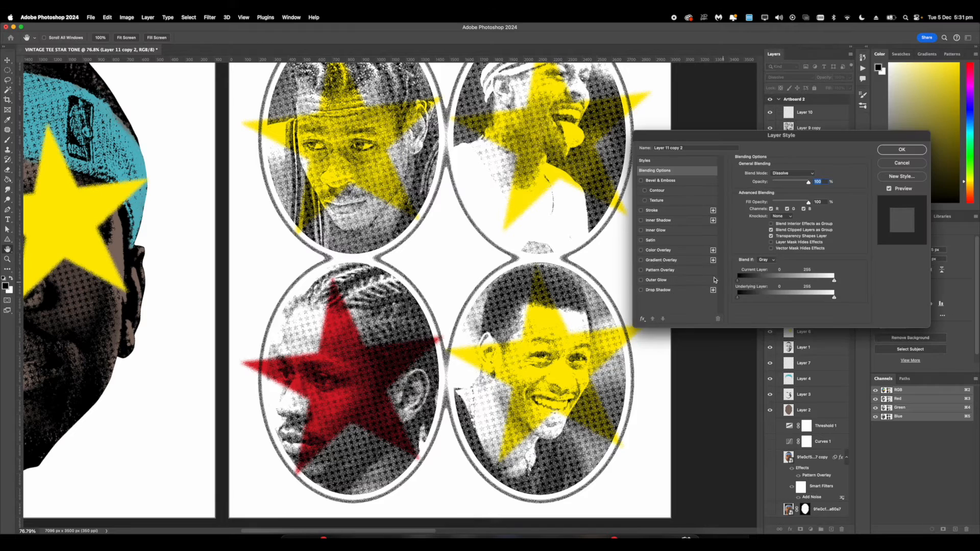
{"action": "left_click", "coordinate": [678, 250]}
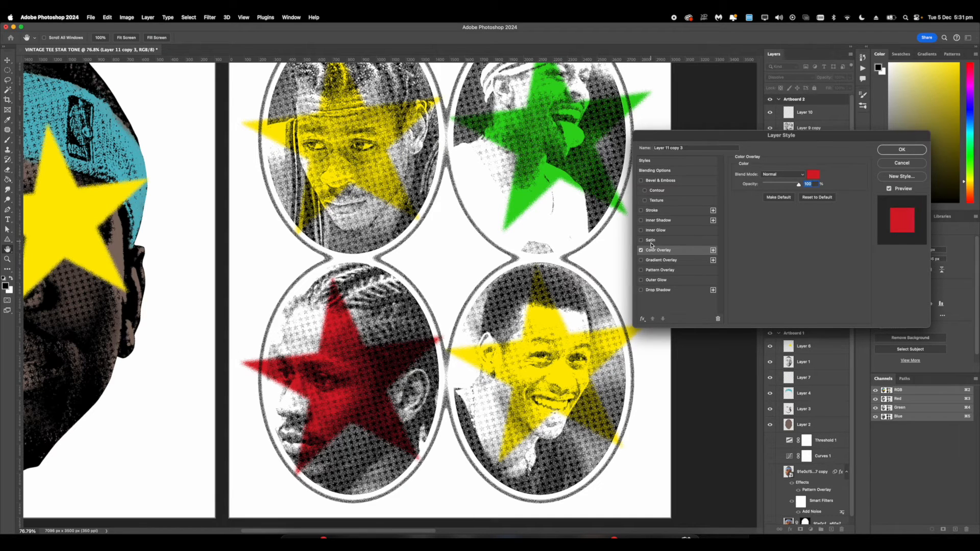
{"action": "left_click", "coordinate": [814, 176]}
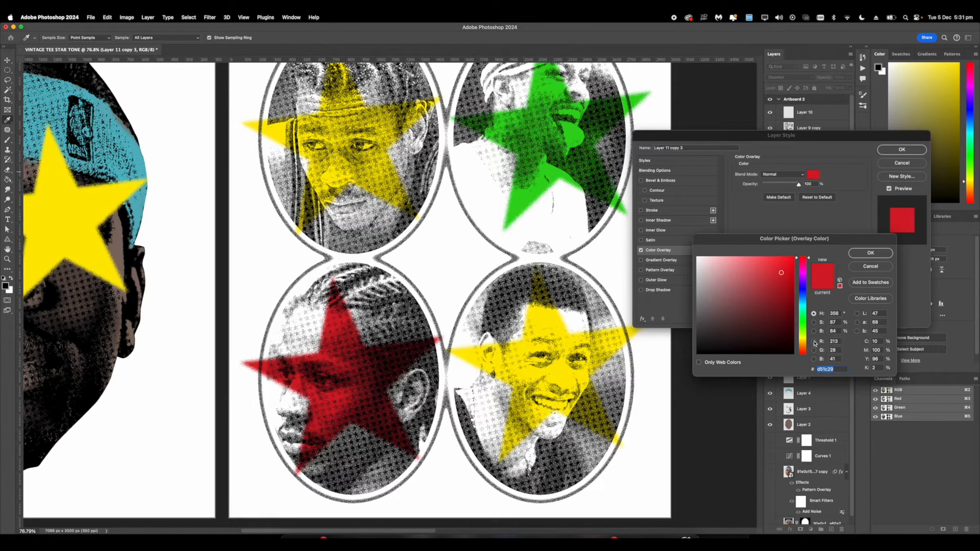
{"action": "left_click", "coordinate": [804, 291]}
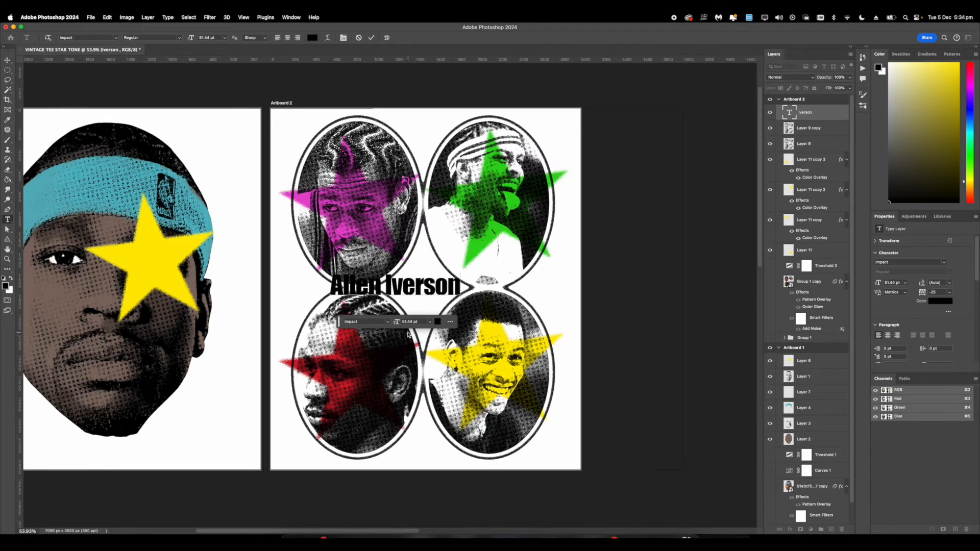
Step: Change the "Allen Iverson" text to a script font and apply the white preset layer style with a thick black outline
{"action": "left_click", "coordinate": [388, 322]}
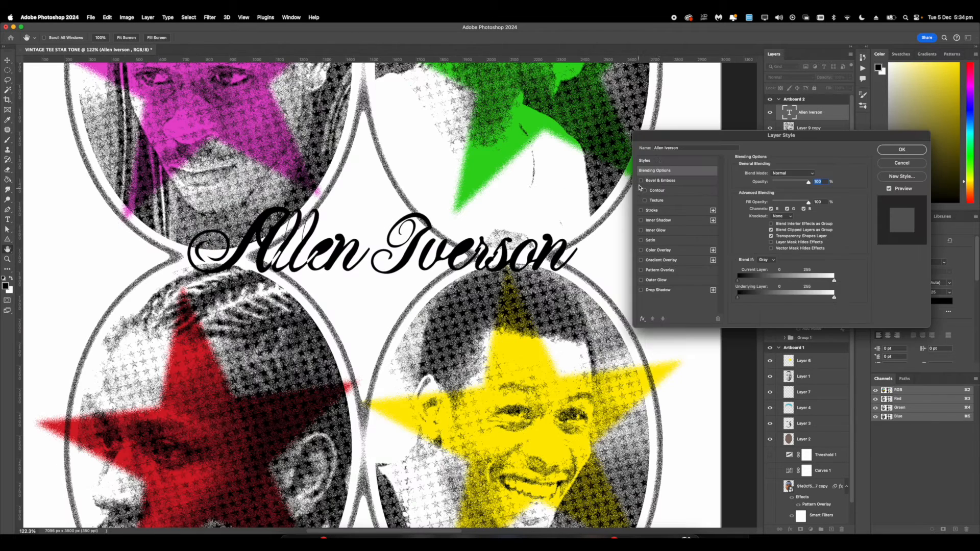
{"action": "left_click", "coordinate": [644, 160]}
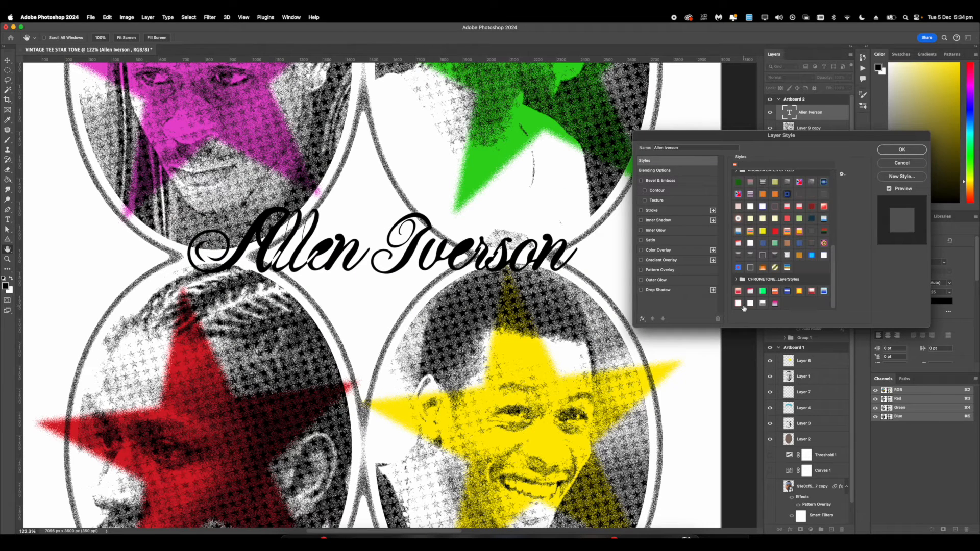
{"action": "left_click", "coordinate": [750, 303]}
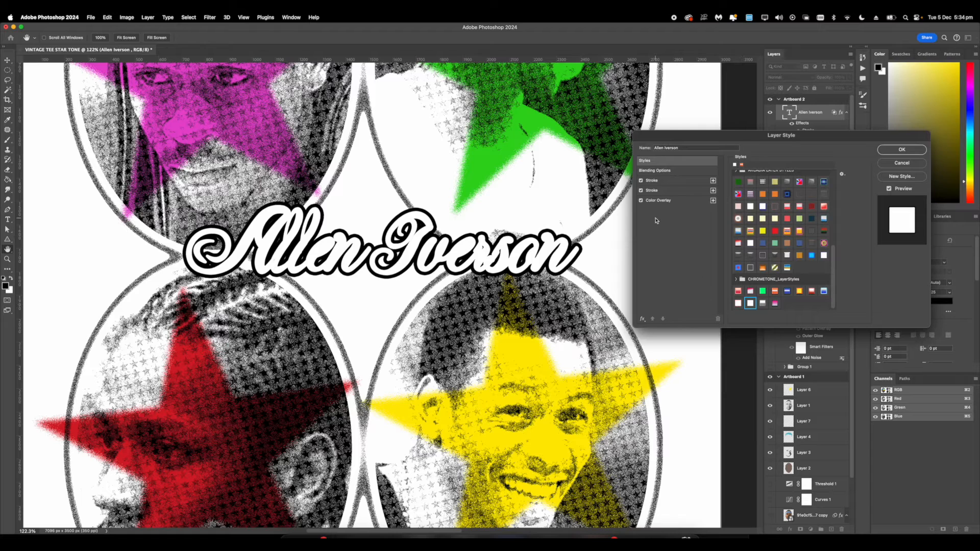
Step: Check the text style's Color Overlay and both Stroke effects, and turn off the white outer Stroke
{"action": "left_click", "coordinate": [656, 201]}
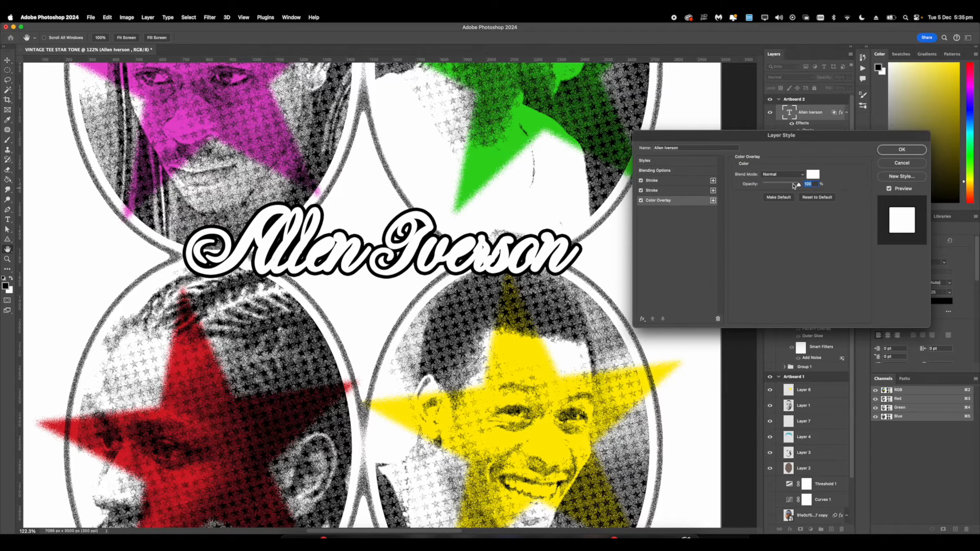
{"action": "left_click", "coordinate": [679, 190]}
{"action": "left_click", "coordinate": [675, 181]}
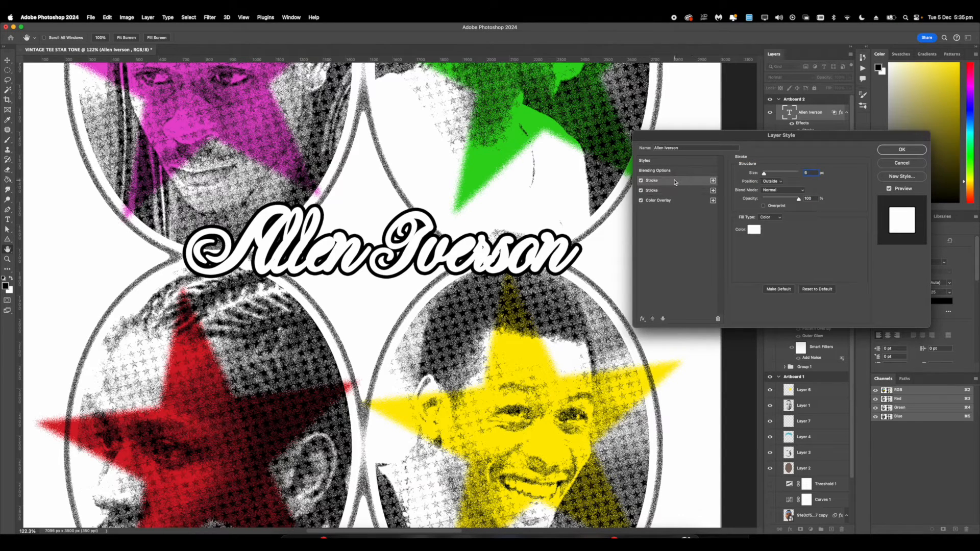
{"action": "left_click", "coordinate": [642, 181]}
{"action": "left_click", "coordinate": [641, 181]}
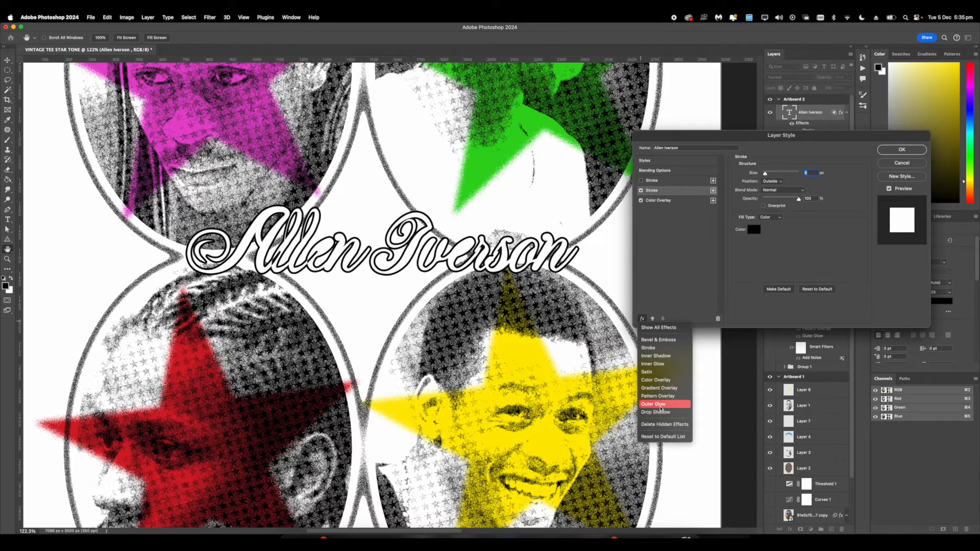
Step: Add a black Outer Glow with added noise to the "Allen Iverson" text style, adjusting the glow's size and spread
{"action": "left_click", "coordinate": [660, 407]}
{"action": "left_click_drag", "start_coordinate": [764, 249], "coordinate": [769, 249]}
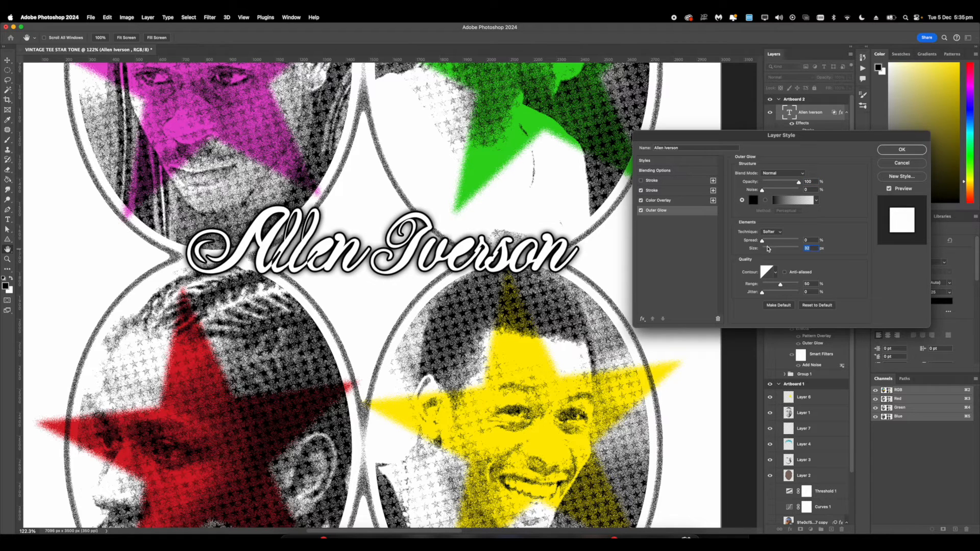
{"action": "left_click", "coordinate": [776, 191]}
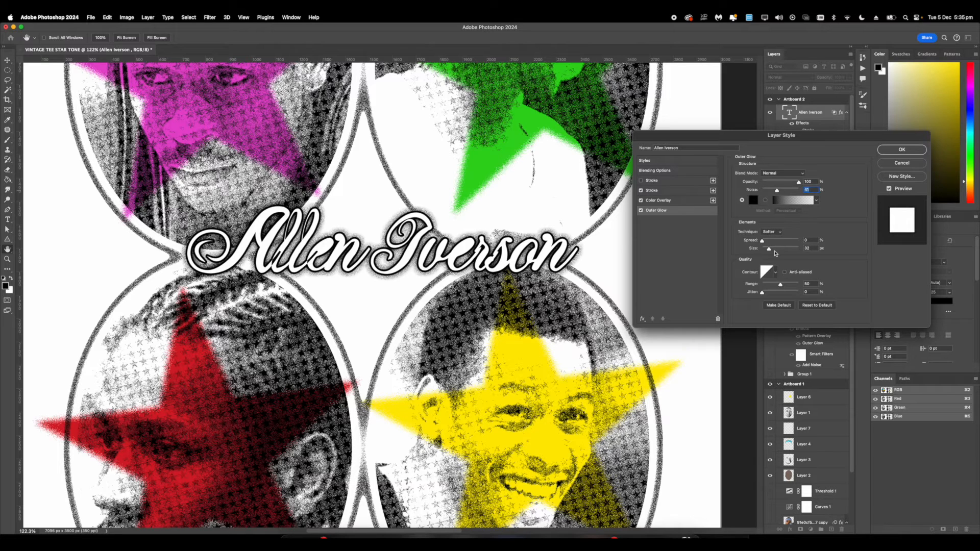
{"action": "mouse_move", "coordinate": [770, 251]}
{"action": "left_mouse_down"}
{"action": "mouse_move", "coordinate": [777, 241]}
{"action": "mouse_move", "coordinate": [770, 242]}
{"action": "left_mouse_up"}
{"action": "left_click", "coordinate": [901, 150]}
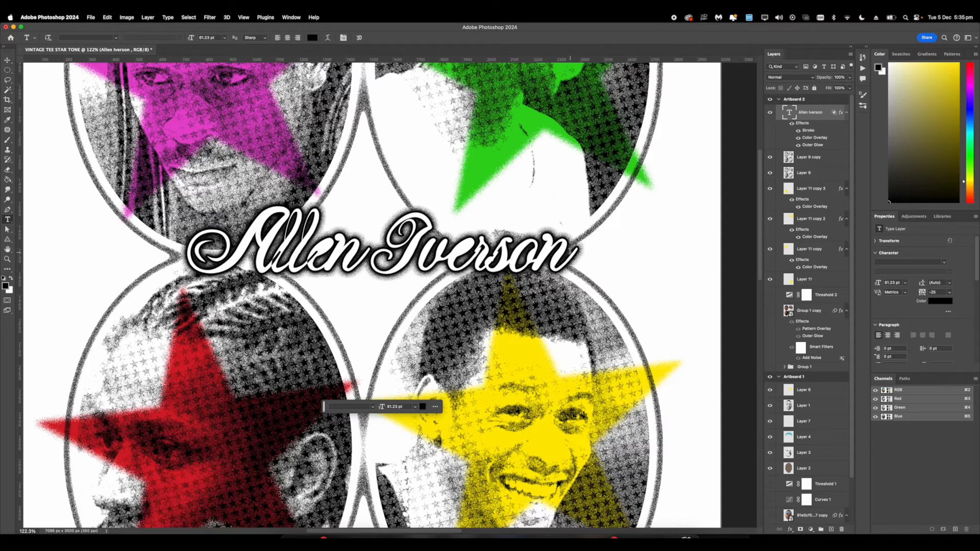
Step: Set the "Allen Iverson" text's tracking to 0 and move the title to the top of Artboard 2, centred over the ovals
{"action": "left_click_drag", "start_coordinate": [570, 252], "coordinate": [191, 252]}
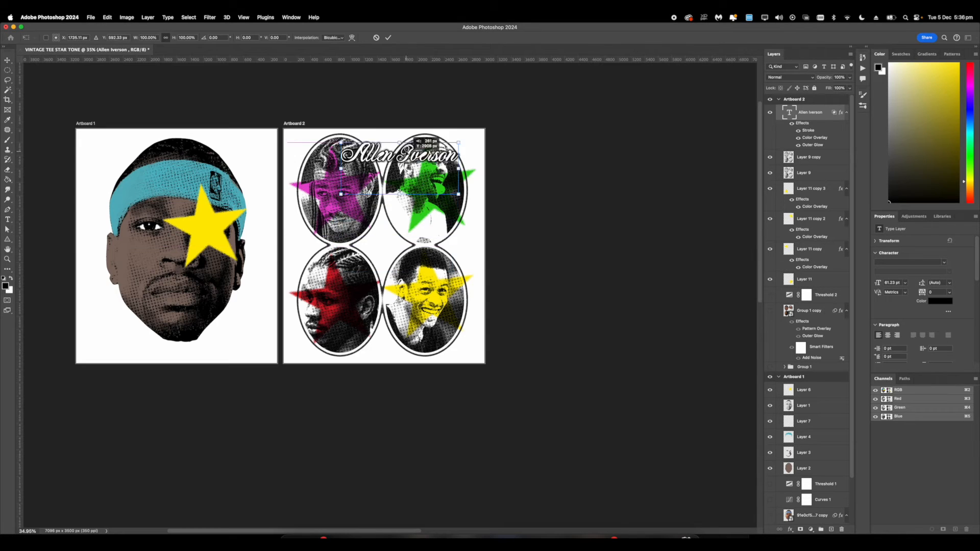
{"action": "left_click_drag", "start_coordinate": [412, 164], "coordinate": [397, 151]}
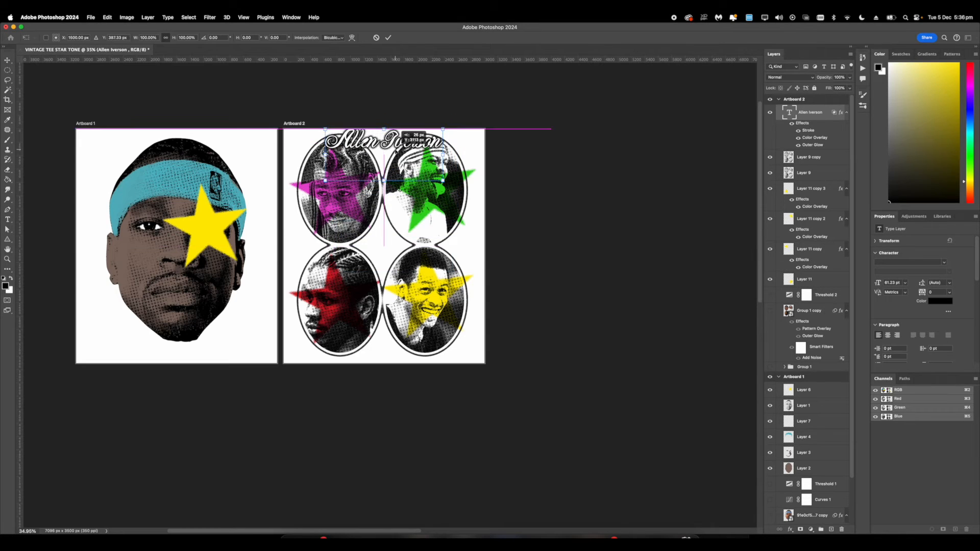
{"action": "key", "text": "Return"}
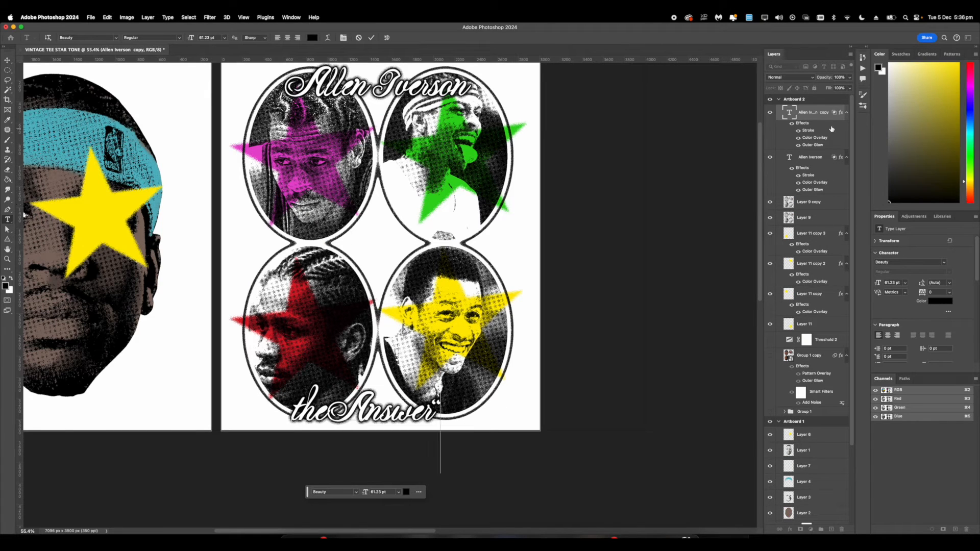
Step: Change the duplicated title to "The Answer" and centre it beneath the lower ovals
{"action": "key", "text": "super+Return"}
{"action": "key", "text": "super+t"}
{"action": "left_click_drag", "start_coordinate": [341, 426], "coordinate": [356, 425]}
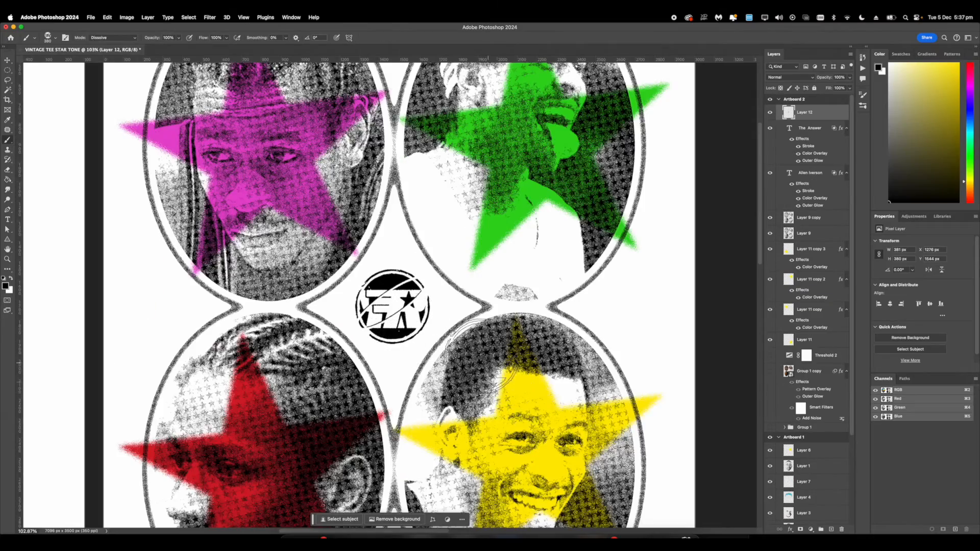
Step: Enlarge the logo brush and stamp a bigger black logo in the gap between the four ovals, replacing the smaller stamp
{"action": "key", "text": "super+0"}
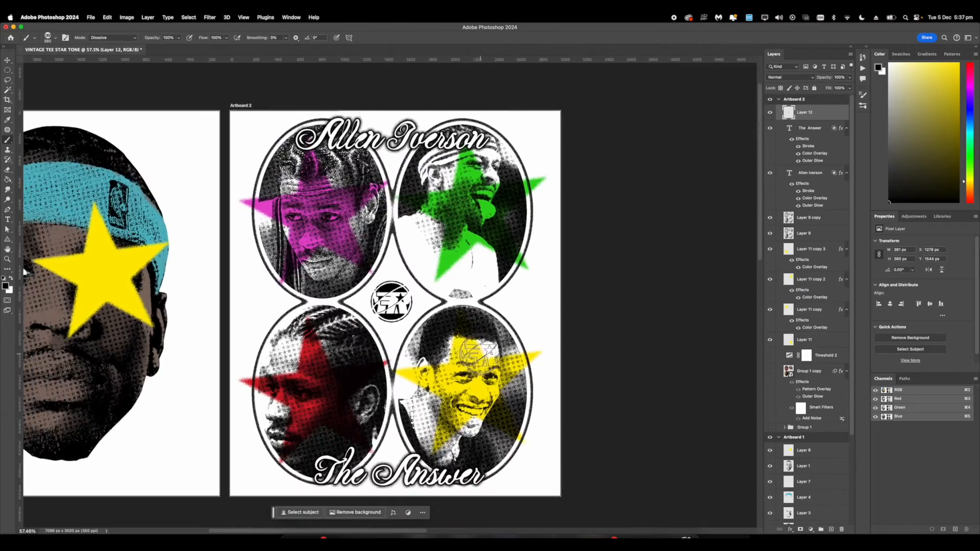
{"action": "scroll", "coordinate": [416, 314], "scroll_direction": "down", "scroll_amount": 3}
{"action": "scroll", "coordinate": [390, 292], "scroll_direction": "up", "scroll_amount": 10}
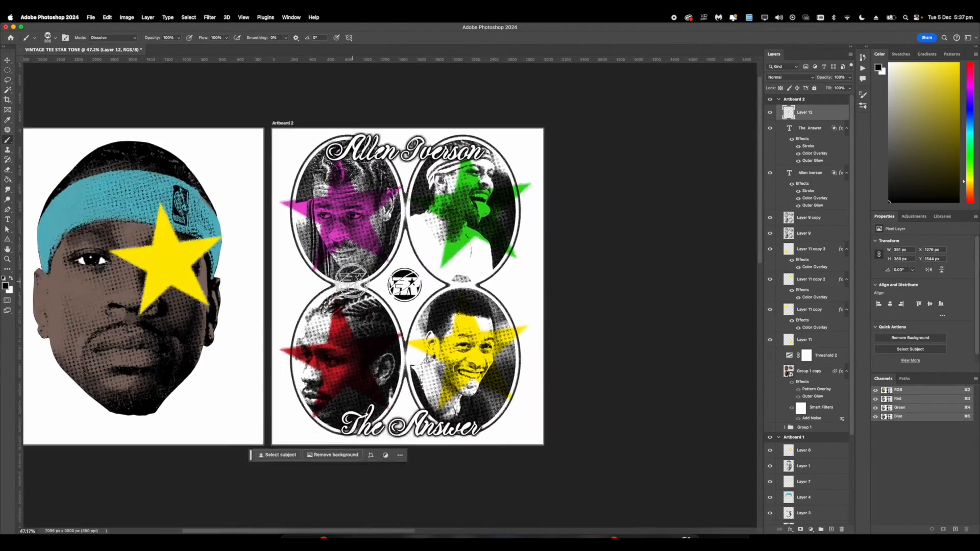
{"action": "right_click", "coordinate": [428, 255]}
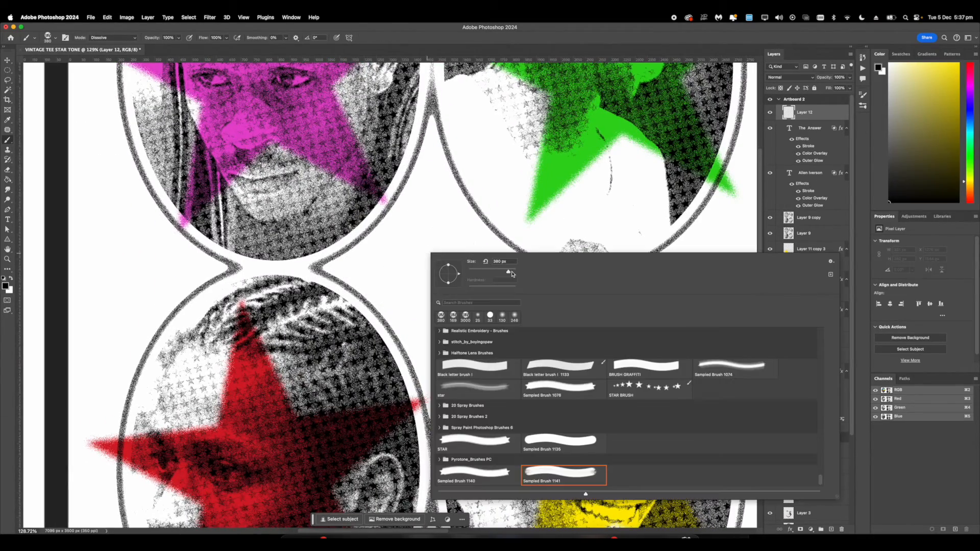
{"action": "left_click", "coordinate": [373, 245]}
{"action": "key", "text": "super+z"}
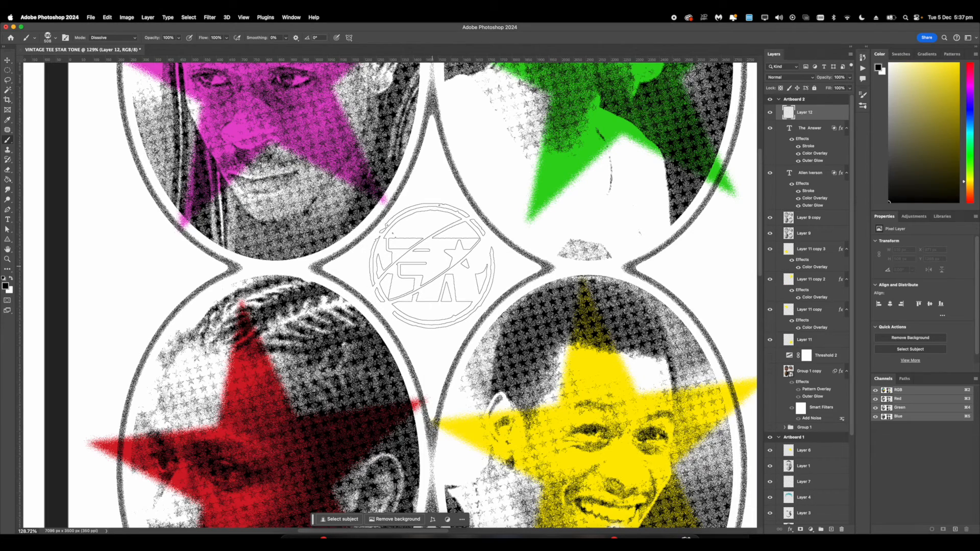
{"action": "left_click", "coordinate": [431, 265]}
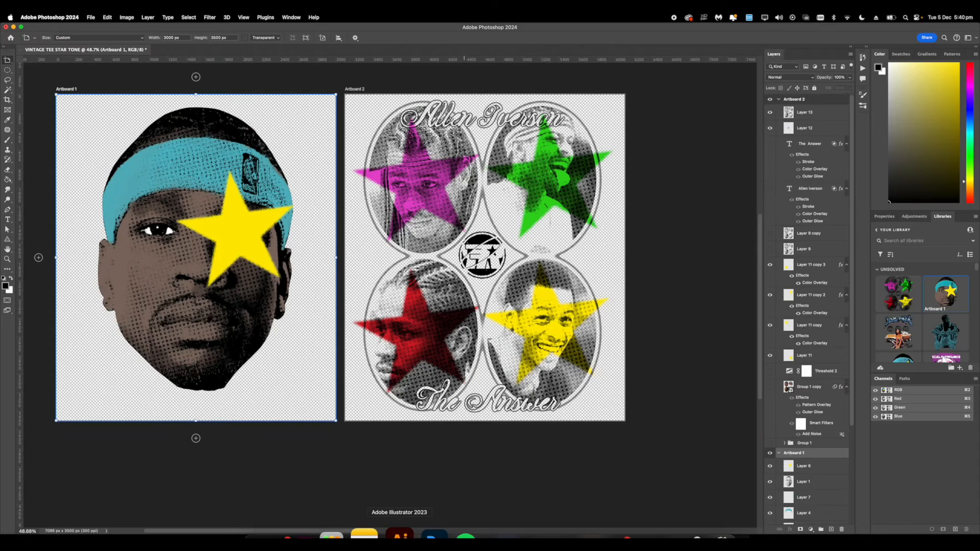
Step: Switch to Illustrator and create a 2000 x 2000 px document named "mock ups" for the T-shirt templates
{"action": "left_click", "coordinate": [400, 535]}
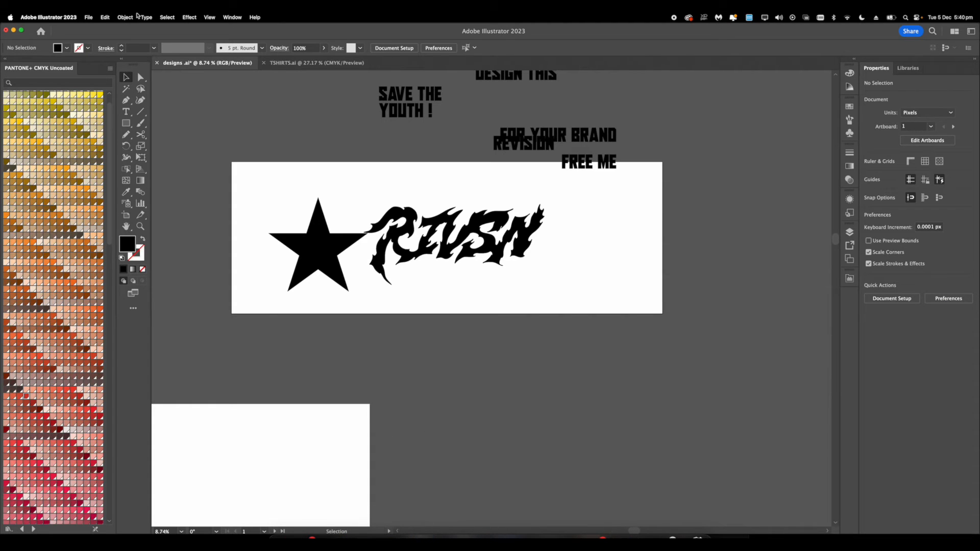
{"action": "left_click", "coordinate": [286, 63]}
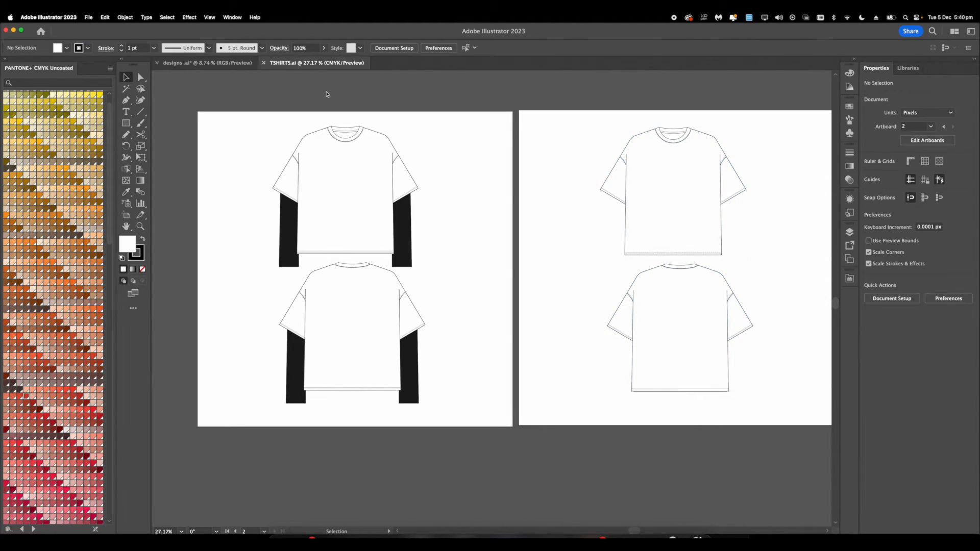
{"action": "left_click", "coordinate": [214, 63]}
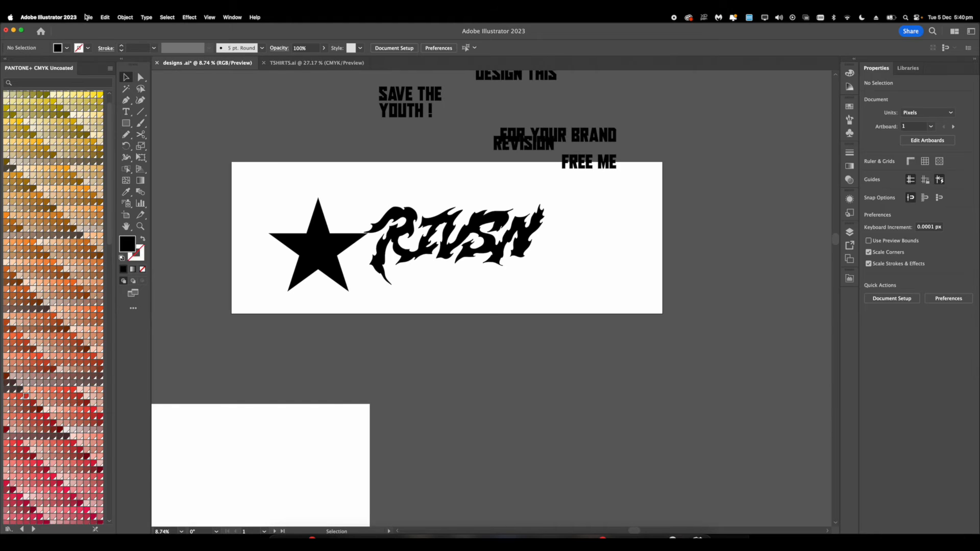
{"action": "left_click", "coordinate": [88, 17]}
{"action": "left_click", "coordinate": [98, 31]}
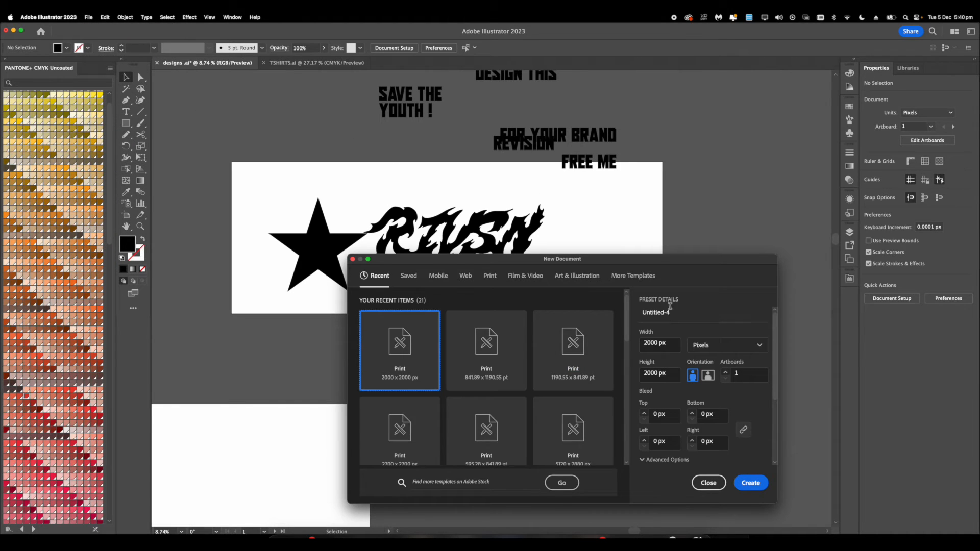
{"action": "left_click", "coordinate": [671, 308]}
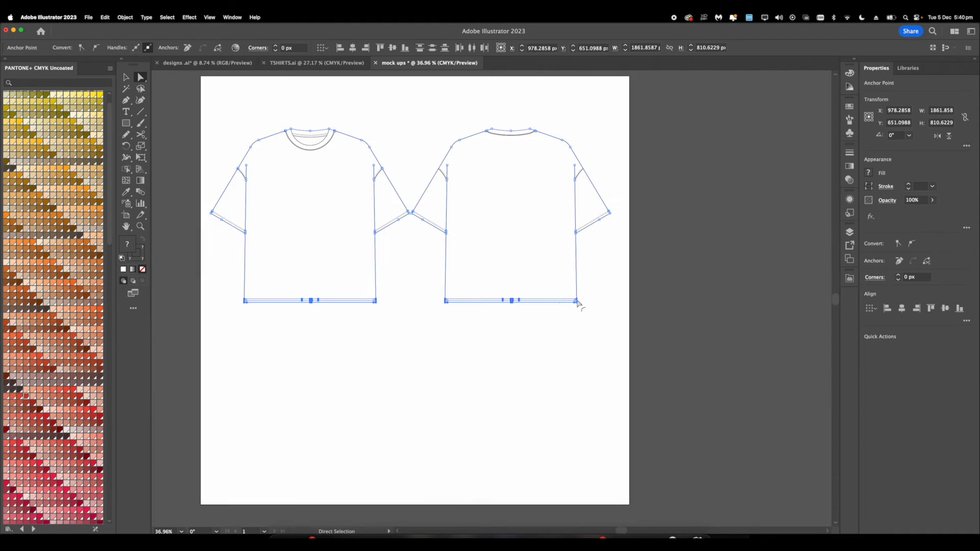
Step: Raise the bottom hems of both T-shirt outlines, shortening the shirts to about 788 px tall
{"action": "scroll", "coordinate": [578, 300], "scroll_direction": "up", "scroll_amount": 3}
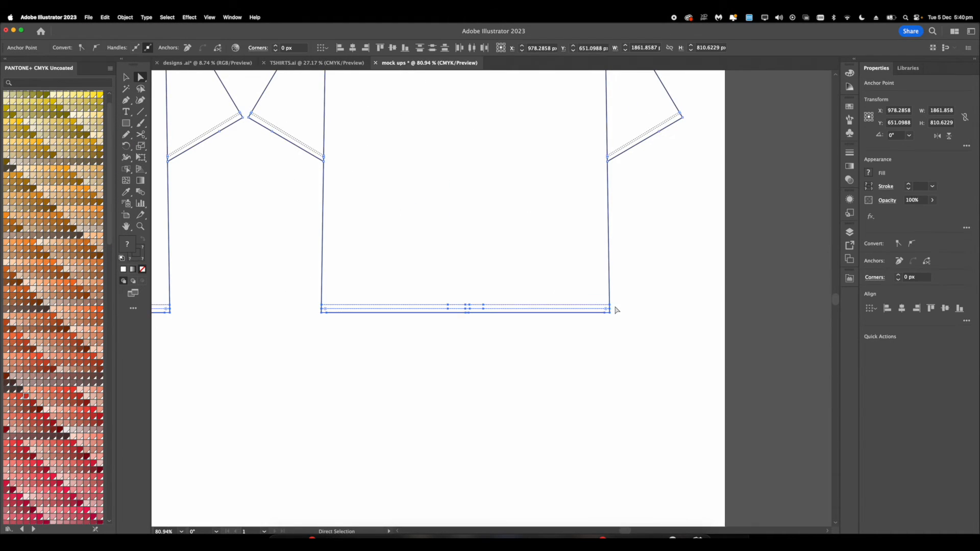
{"action": "left_click_drag", "start_coordinate": [611, 306], "coordinate": [610, 295]}
{"action": "left_click", "coordinate": [562, 356]}
{"action": "scroll", "coordinate": [562, 356], "scroll_direction": "down", "scroll_amount": 5}
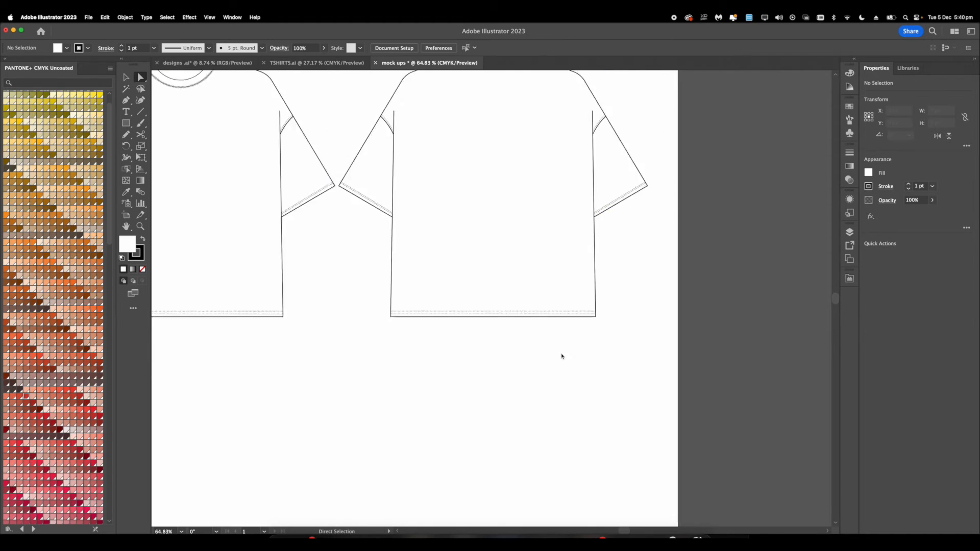
{"action": "left_click_drag", "start_coordinate": [417, 338], "coordinate": [434, 345]}
Step: Place the Artboard 1 face graphic from the UNSOLVED library on the front T-shirt and centre it on the chest
{"action": "key", "text": "v"}
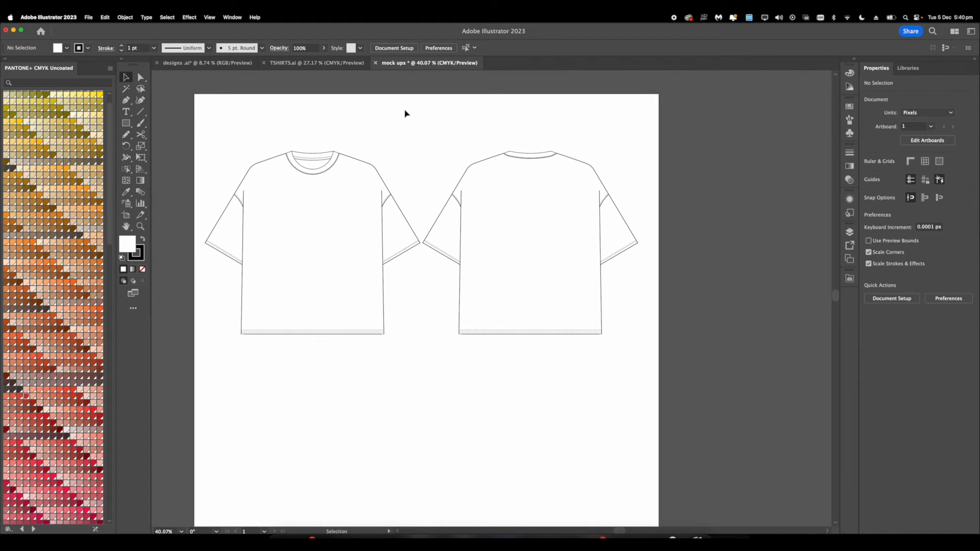
{"action": "left_click", "coordinate": [907, 67]}
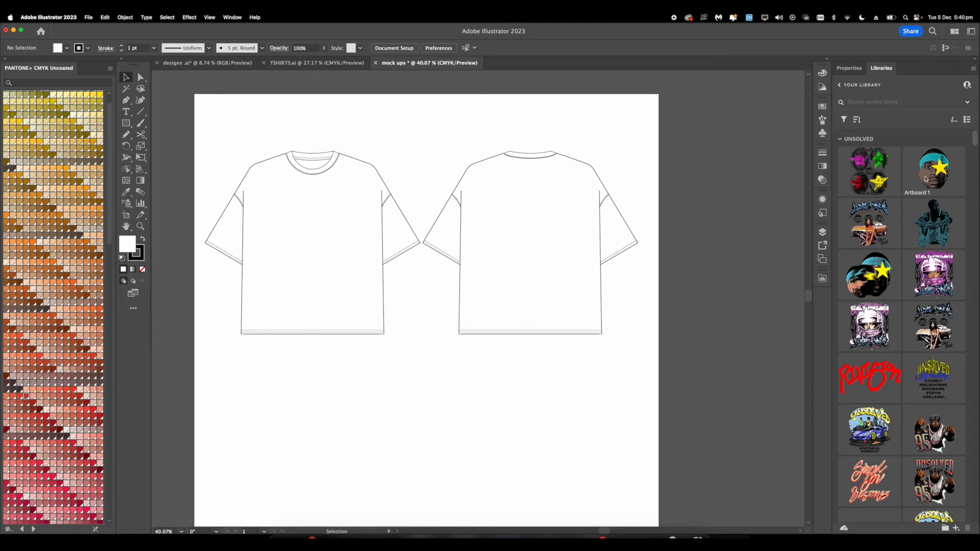
{"action": "left_click_drag", "start_coordinate": [431, 145], "coordinate": [433, 142]}
{"action": "left_click_drag", "start_coordinate": [507, 224], "coordinate": [313, 228]}
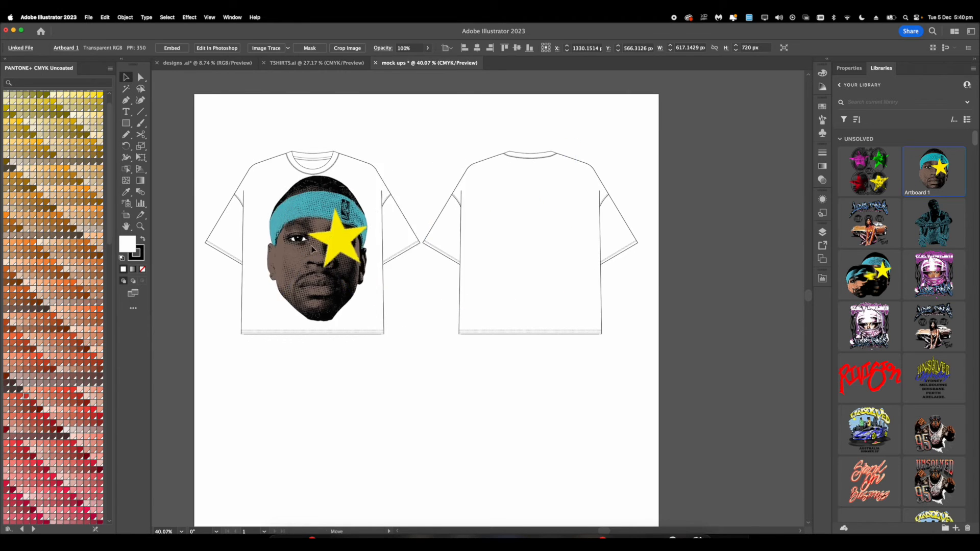
{"action": "scroll", "coordinate": [298, 286], "scroll_direction": "up", "scroll_amount": 3}
{"action": "left_click", "coordinate": [497, 276]}
{"action": "scroll", "coordinate": [494, 278], "scroll_direction": "up", "scroll_amount": 1}
{"action": "scroll", "coordinate": [494, 277], "scroll_direction": "left", "scroll_amount": 1}
{"action": "left_click_drag", "start_coordinate": [341, 271], "coordinate": [340, 269]}
{"action": "left_click", "coordinate": [497, 286]}
Step: Place the Artboard 2 four-portrait graphic from the library on the back T-shirt
{"action": "scroll", "coordinate": [466, 272], "scroll_direction": "down", "scroll_amount": 4}
{"action": "key", "text": "space"}
{"action": "scroll", "coordinate": [494, 272], "scroll_direction": "up", "scroll_amount": 3}
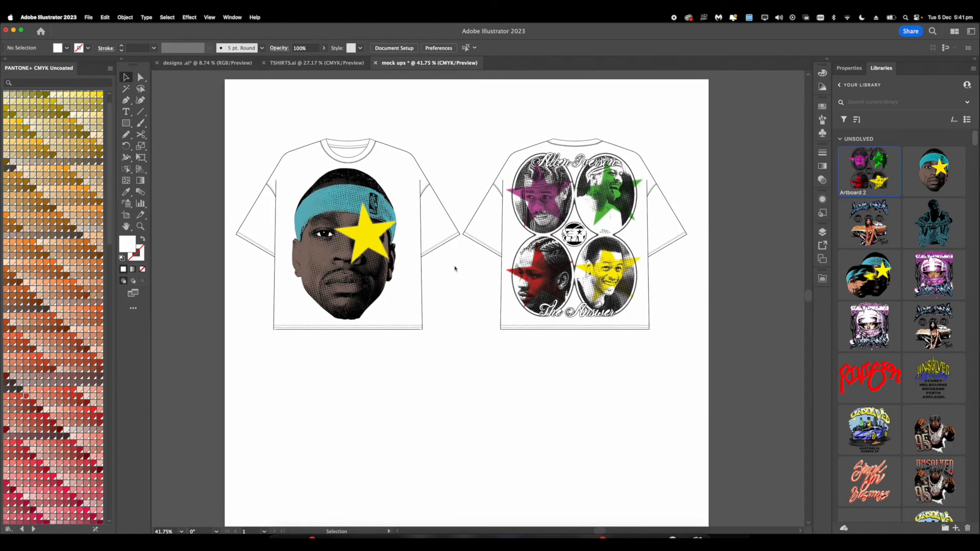
Step: Select the body and sleeve shapes of both T-shirts with Direct Selection and show their appearance properties
{"action": "left_click", "coordinate": [140, 77]}
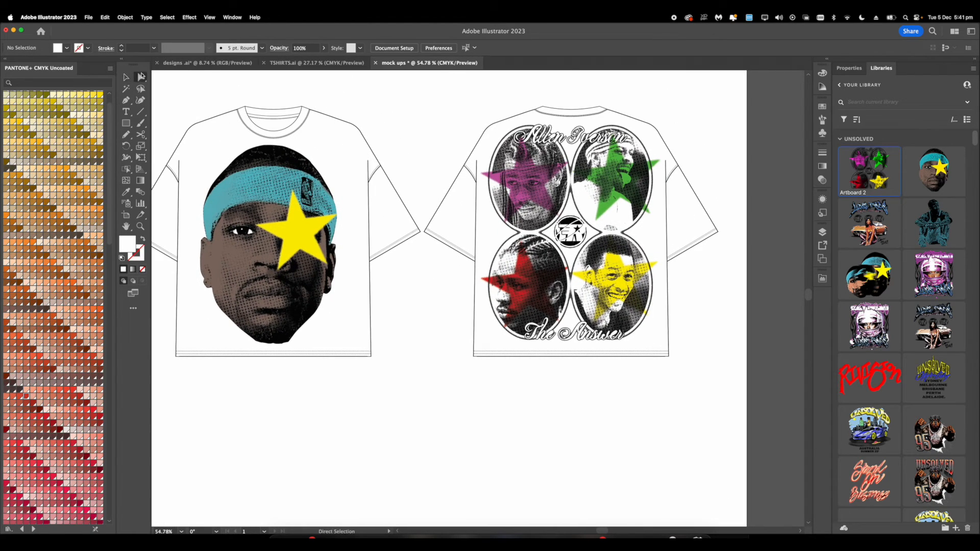
{"action": "scroll", "coordinate": [485, 178], "scroll_direction": "up", "scroll_amount": 2}
{"action": "left_click", "coordinate": [452, 189]}
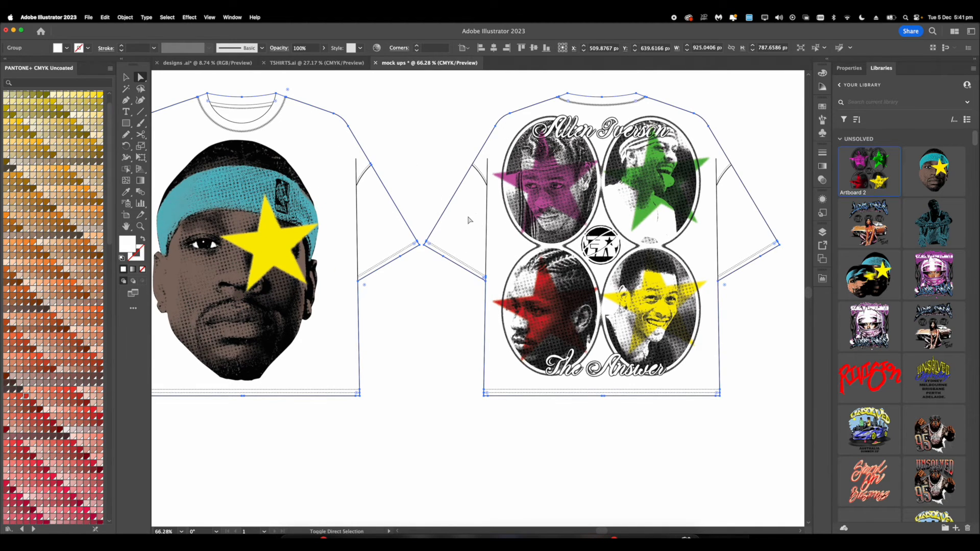
{"action": "left_click", "coordinate": [851, 69]}
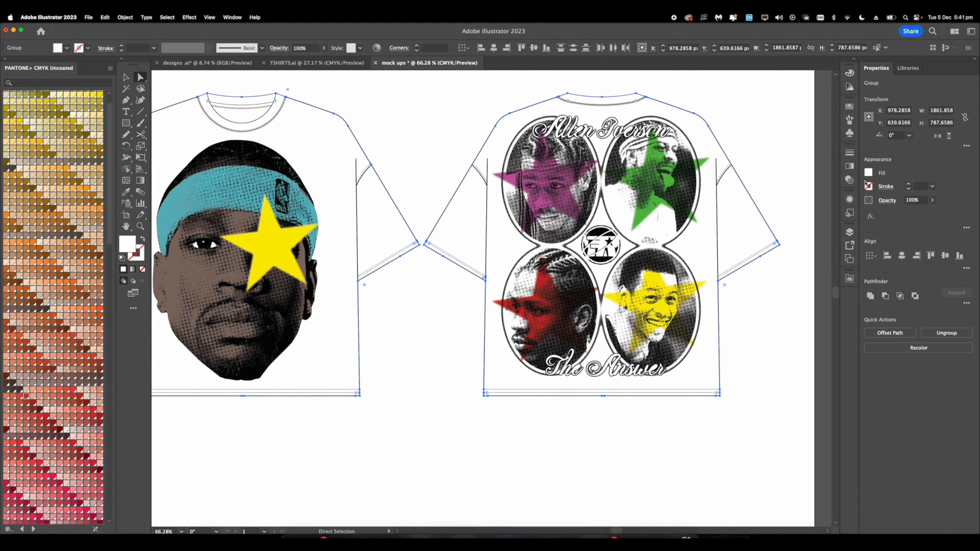
Step: Try a tan fill on both T-shirts and undo it
{"action": "left_click", "coordinate": [869, 173]}
{"action": "left_click", "coordinate": [804, 221]}
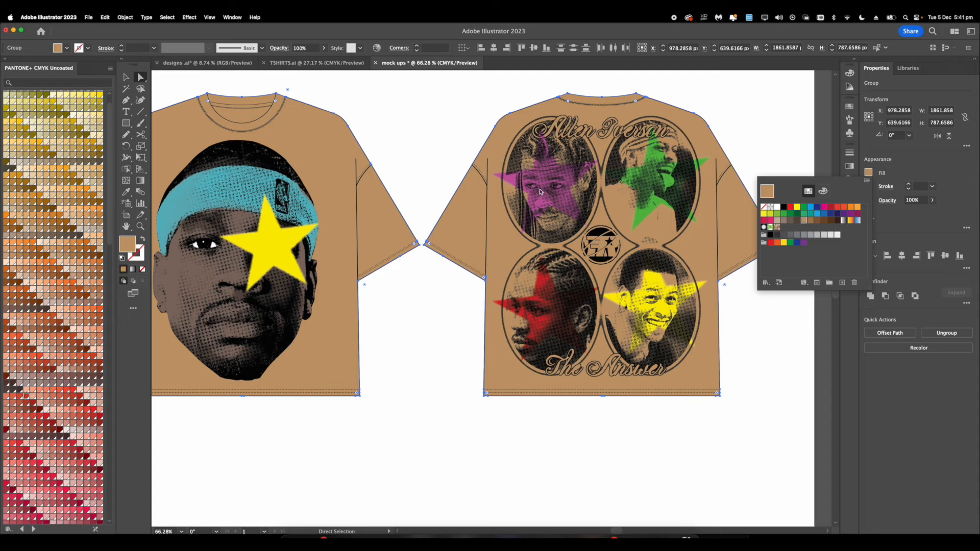
{"action": "key", "text": "Escape"}
{"action": "key", "text": "super+z"}
Step: Try black, charcoal, PANTONE P 179-8 U grey, olive and pale yellow swatches as the fill of both T-shirts
{"action": "scroll", "coordinate": [75, 283], "scroll_direction": "down", "scroll_amount": 10}
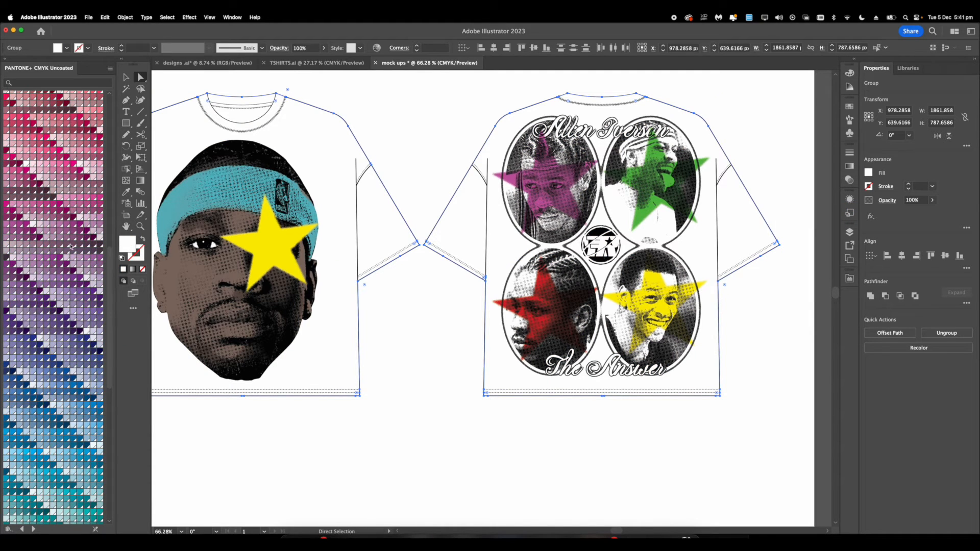
{"action": "scroll", "coordinate": [71, 246], "scroll_direction": "down", "scroll_amount": 10}
{"action": "left_click", "coordinate": [19, 519]}
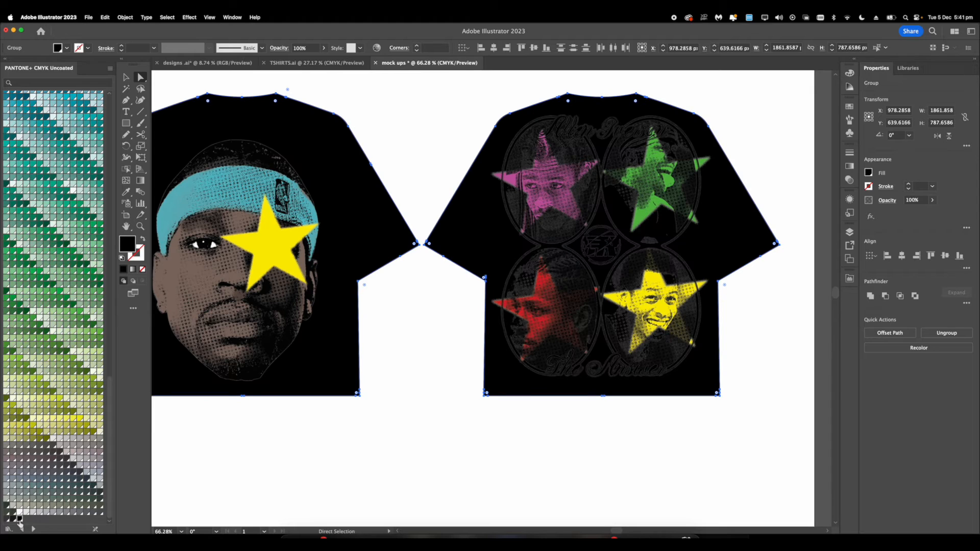
{"action": "left_click", "coordinate": [13, 520]}
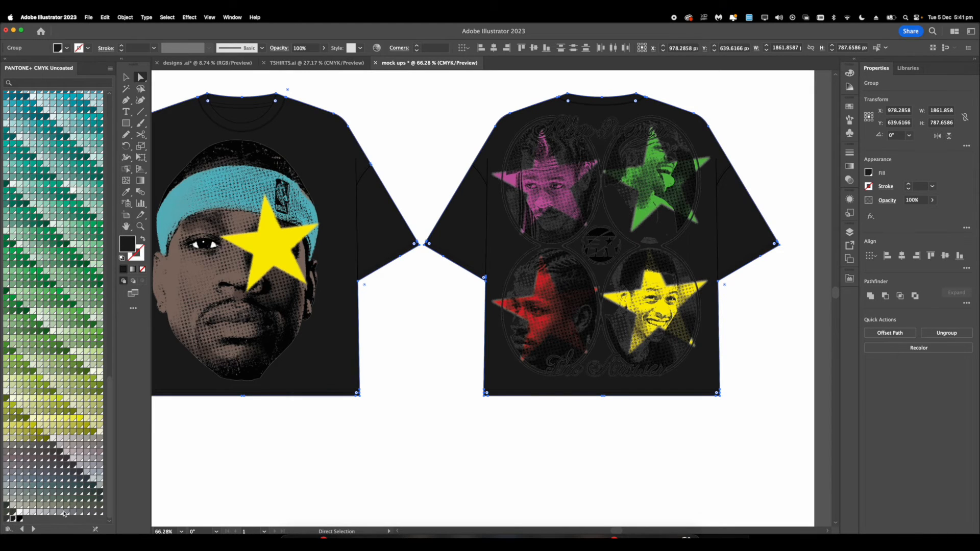
{"action": "left_click", "coordinate": [64, 513]}
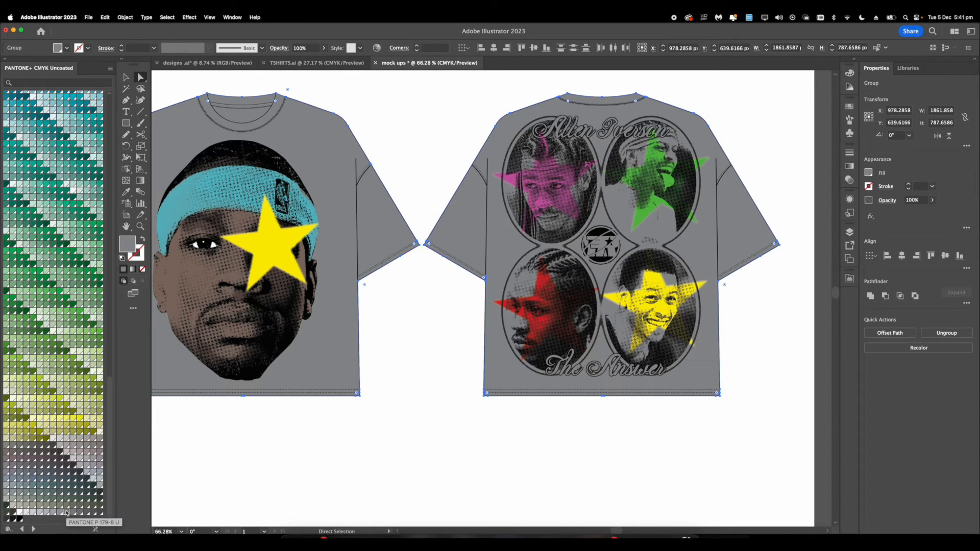
{"action": "left_click", "coordinate": [86, 506]}
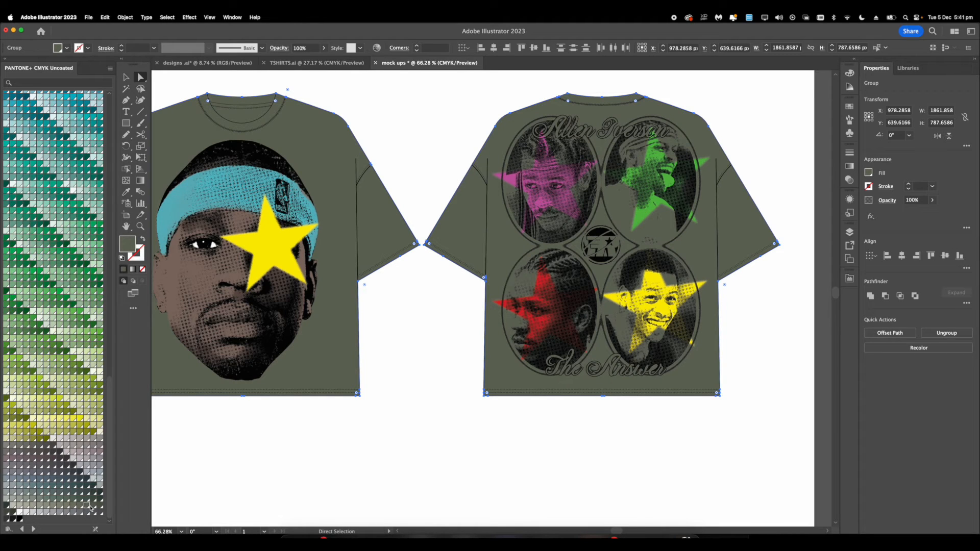
{"action": "left_click", "coordinate": [57, 428]}
{"action": "left_click", "coordinate": [53, 423]}
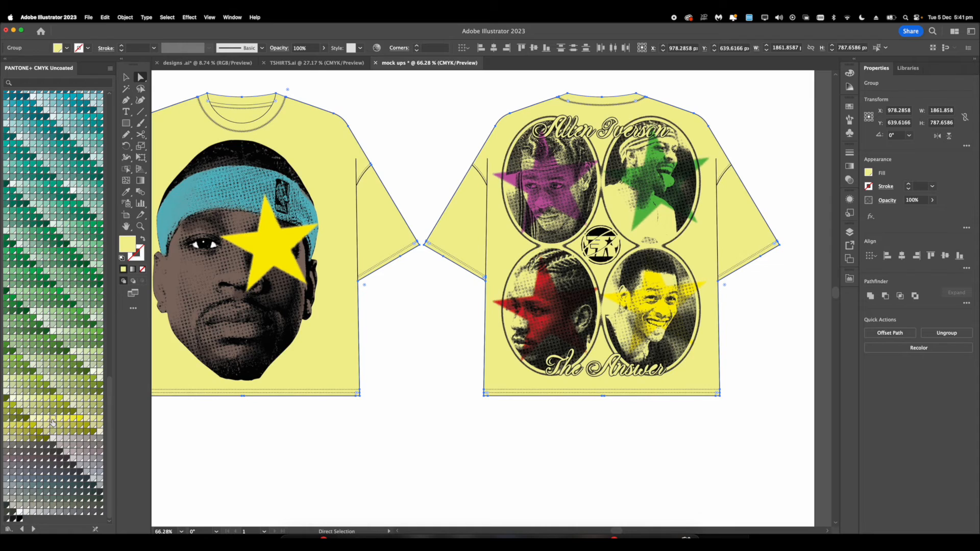
Step: Fill both T-shirts with a very light cream swatch from the PANTONE+ CMYK Uncoated library
{"action": "scroll", "coordinate": [40, 146], "scroll_direction": "up", "scroll_amount": 15}
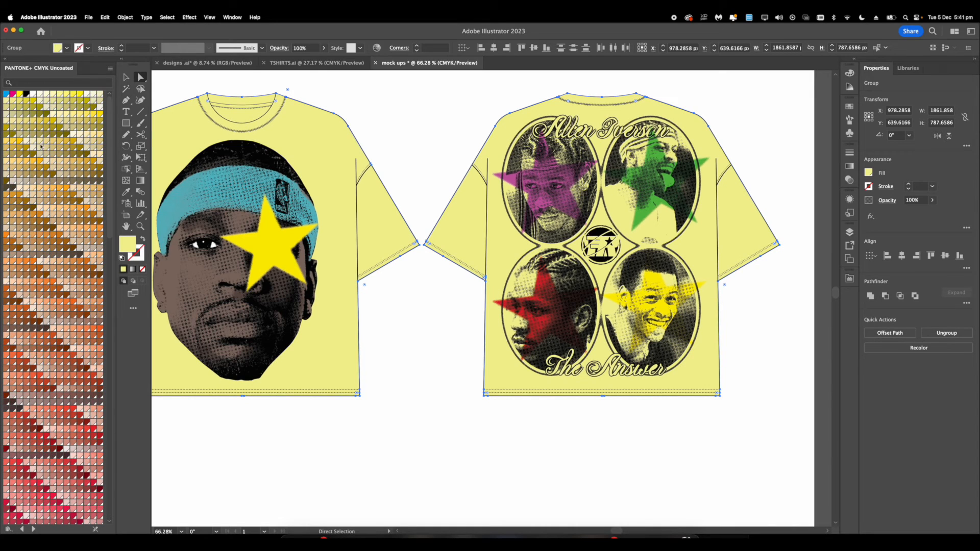
{"action": "left_click", "coordinate": [41, 95]}
{"action": "key", "text": "super+0"}
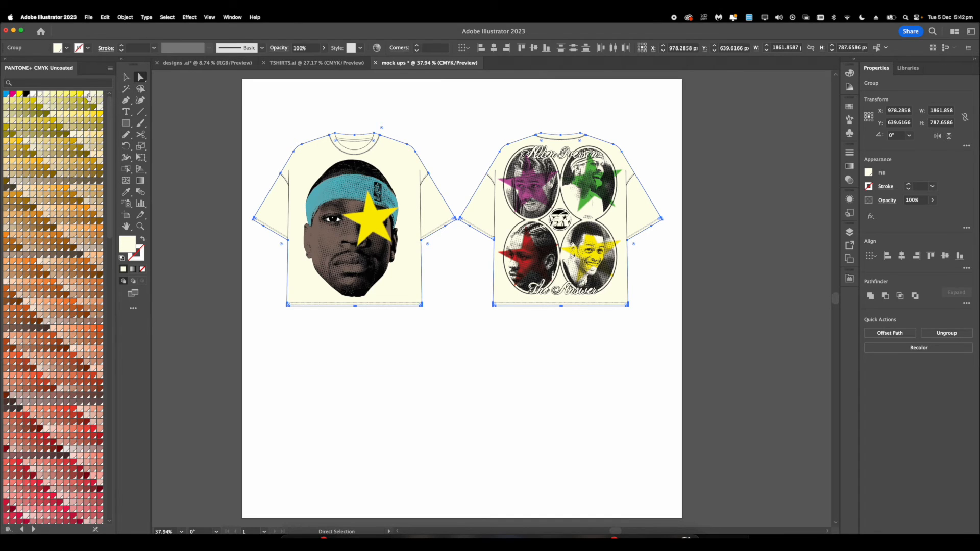
Step: Draw a cream rectangle about 198 by 89 px below the front T-shirt and give it a 1 pt black stroke
{"action": "left_click", "coordinate": [326, 358]}
{"action": "scroll", "coordinate": [326, 357], "scroll_direction": "down", "scroll_amount": 4}
{"action": "left_click", "coordinate": [127, 123]}
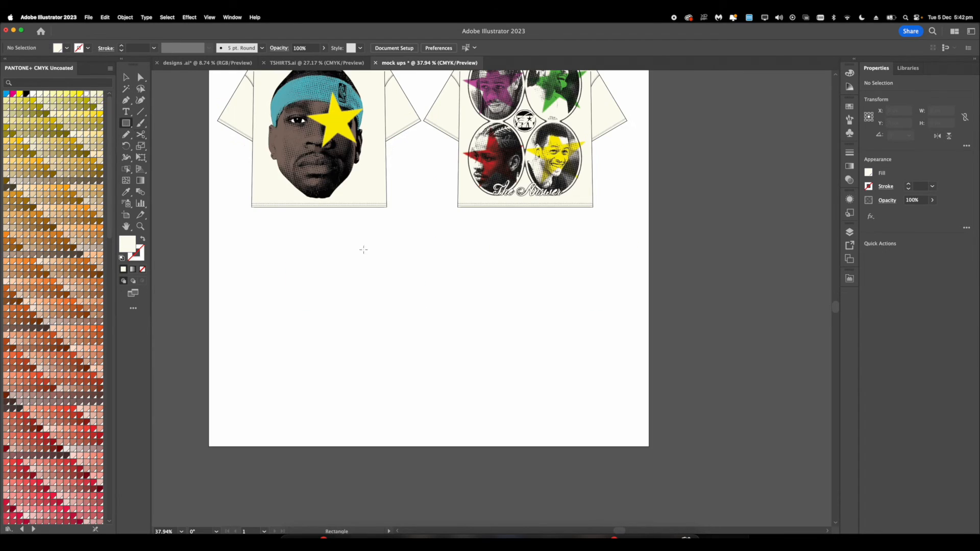
{"action": "mouse_move", "coordinate": [352, 247]}
{"action": "left_mouse_down"}
{"action": "mouse_move", "coordinate": [398, 268]}
{"action": "mouse_move", "coordinate": [372, 248]}
{"action": "left_mouse_up"}
{"action": "scroll", "coordinate": [371, 238], "scroll_direction": "up", "scroll_amount": 5}
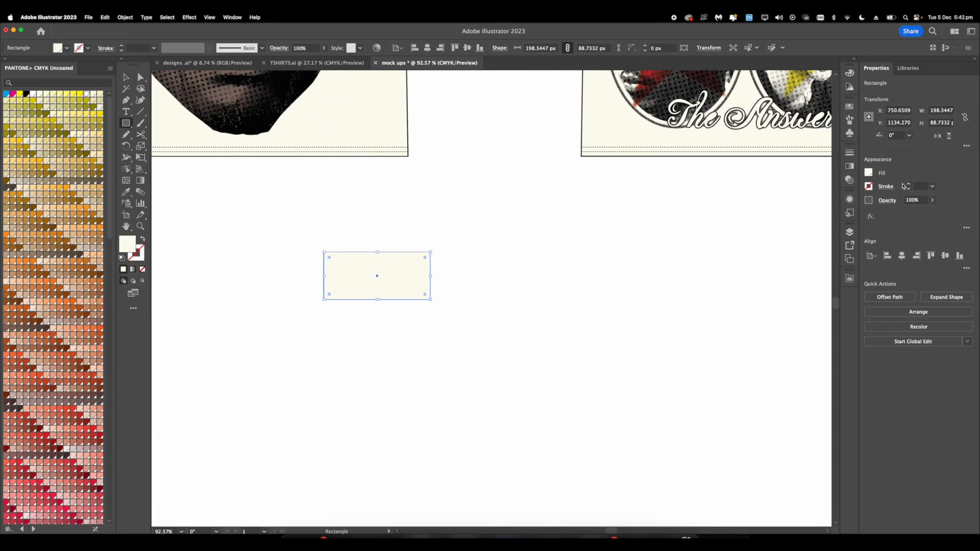
{"action": "left_click", "coordinate": [907, 184]}
{"action": "scroll", "coordinate": [410, 276], "scroll_direction": "up", "scroll_amount": 4}
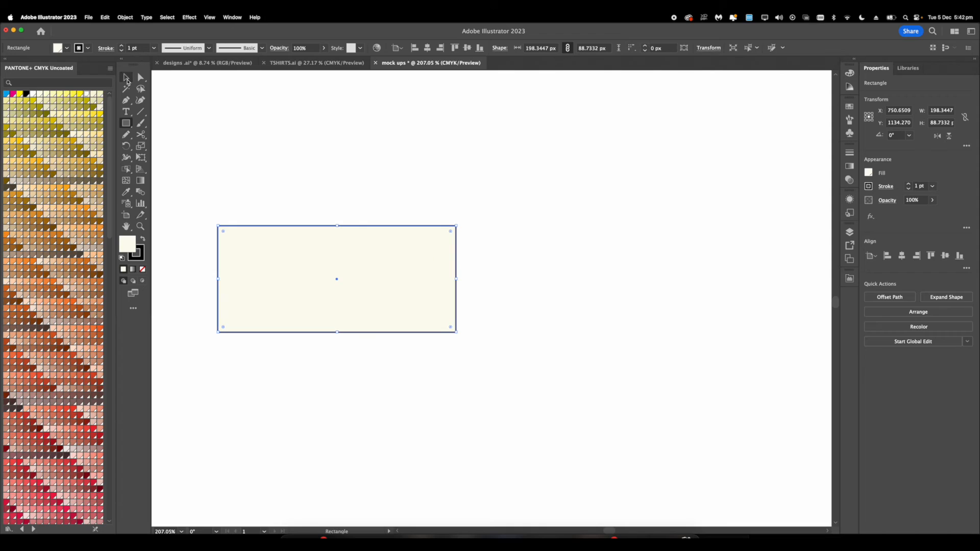
Step: Copy the black RIVSN lettering from the designs .ai document and paste it into the mock ups document
{"action": "key", "text": "v"}
{"action": "left_click", "coordinate": [223, 92]}
{"action": "left_click", "coordinate": [206, 63]}
{"action": "left_click", "coordinate": [415, 254]}
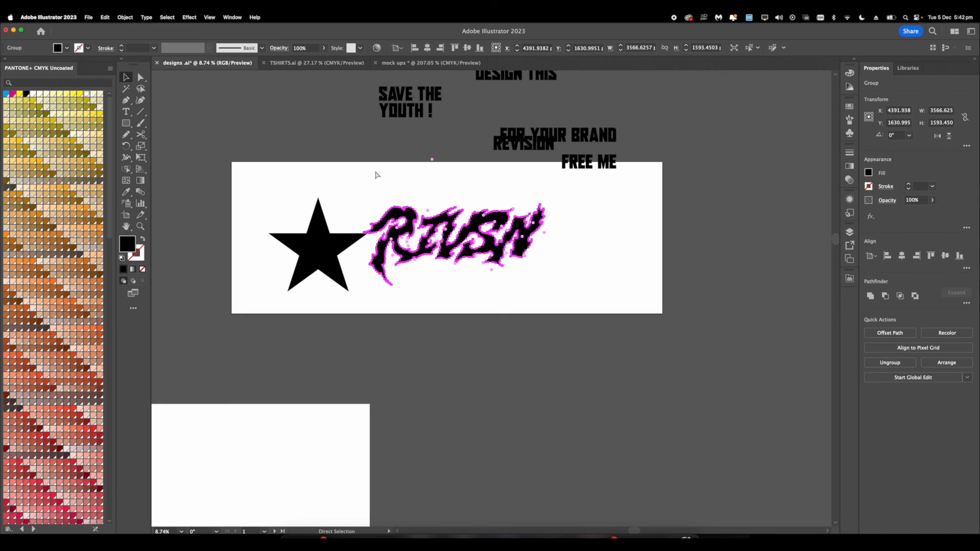
{"action": "left_click", "coordinate": [432, 63]}
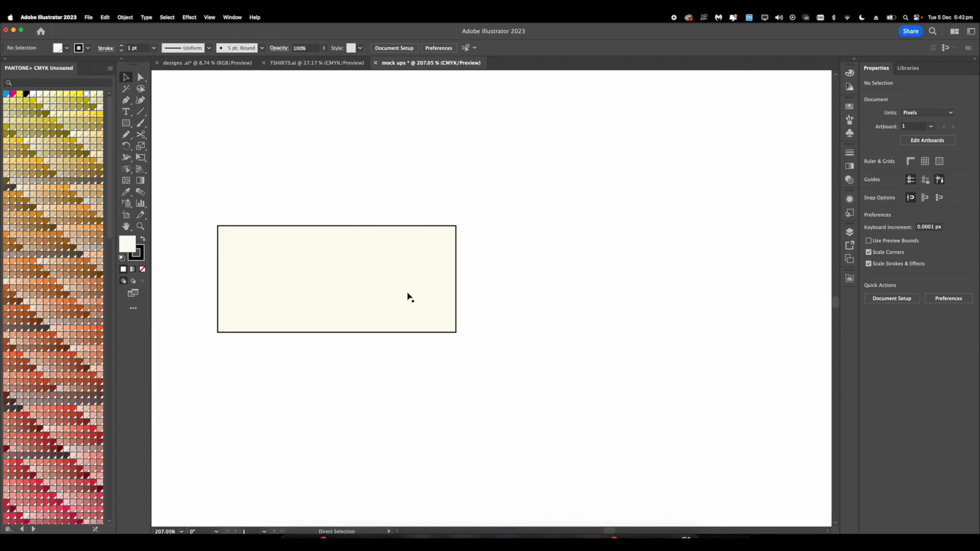
{"action": "scroll", "coordinate": [385, 304], "scroll_direction": "down", "scroll_amount": 3}
{"action": "key", "text": "cmd+v"}
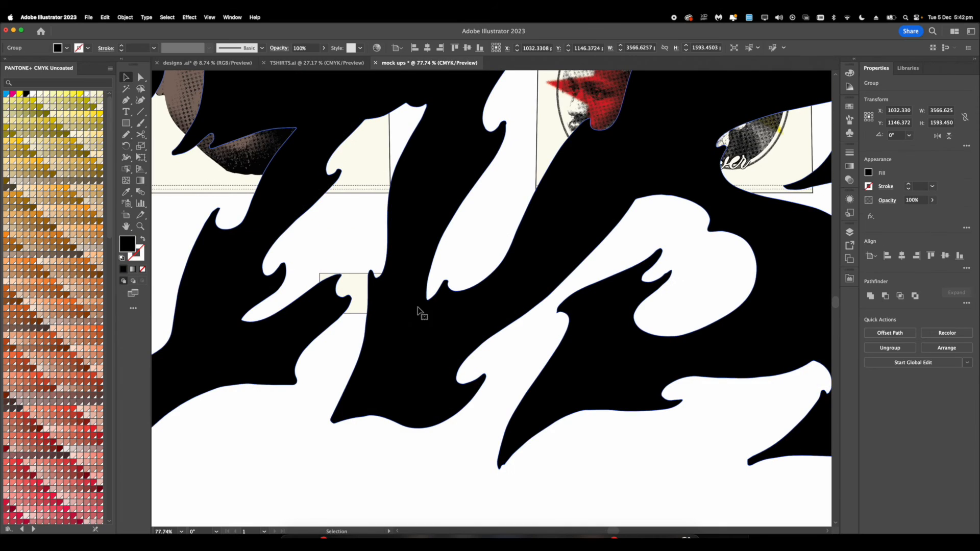
Step: Scale the RIVSN logo down and position it inside the small cream rectangle below the T-shirts
{"action": "scroll", "coordinate": [423, 311], "scroll_direction": "down", "scroll_amount": 4}
{"action": "left_click_drag", "start_coordinate": [448, 399], "coordinate": [431, 279]}
{"action": "scroll", "coordinate": [430, 279], "scroll_direction": "up", "scroll_amount": 5}
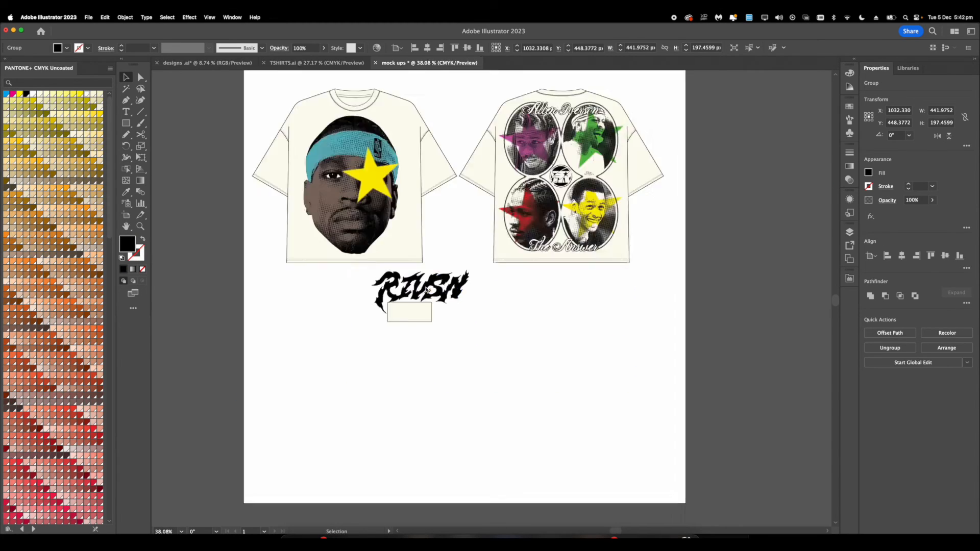
{"action": "left_click_drag", "start_coordinate": [414, 246], "coordinate": [414, 299]}
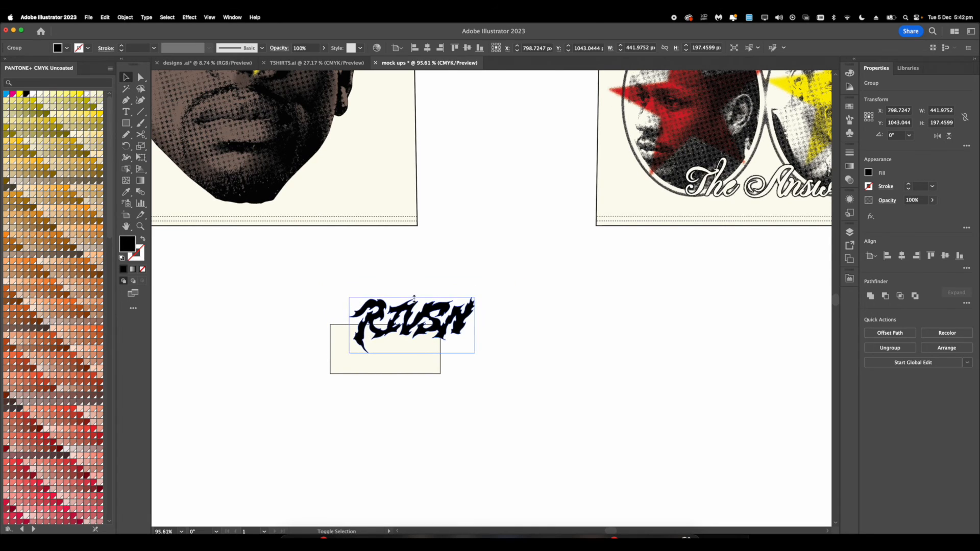
{"action": "left_click_drag", "start_coordinate": [474, 327], "coordinate": [412, 399]}
{"action": "scroll", "coordinate": [398, 327], "scroll_direction": "up", "scroll_amount": 3}
Step: Select the rectangle behind the RIVSN logo and try a fill swatch from the PANTONE+ CMYK Uncoated library
{"action": "left_click", "coordinate": [478, 396]}
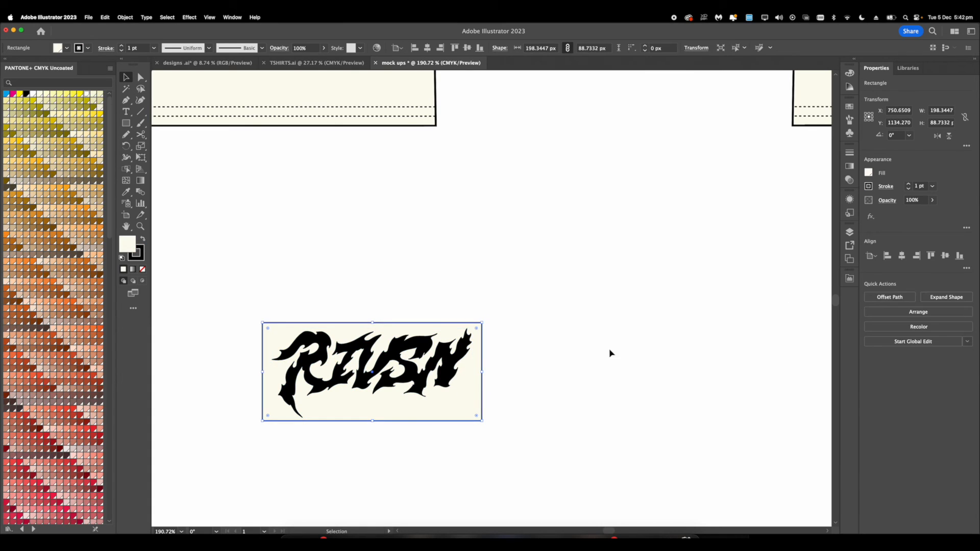
{"action": "left_click", "coordinate": [868, 173]}
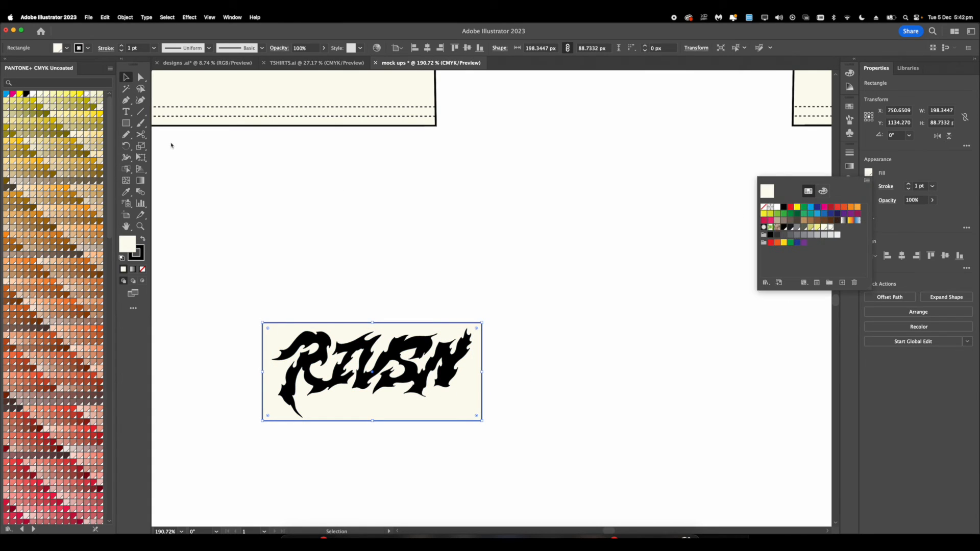
{"action": "left_click", "coordinate": [59, 235]}
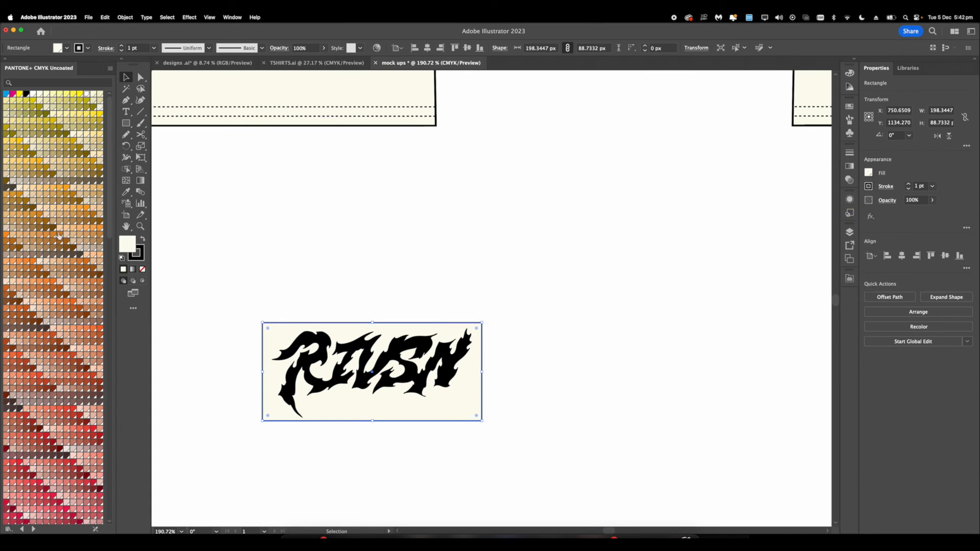
{"action": "left_click", "coordinate": [7, 505]}
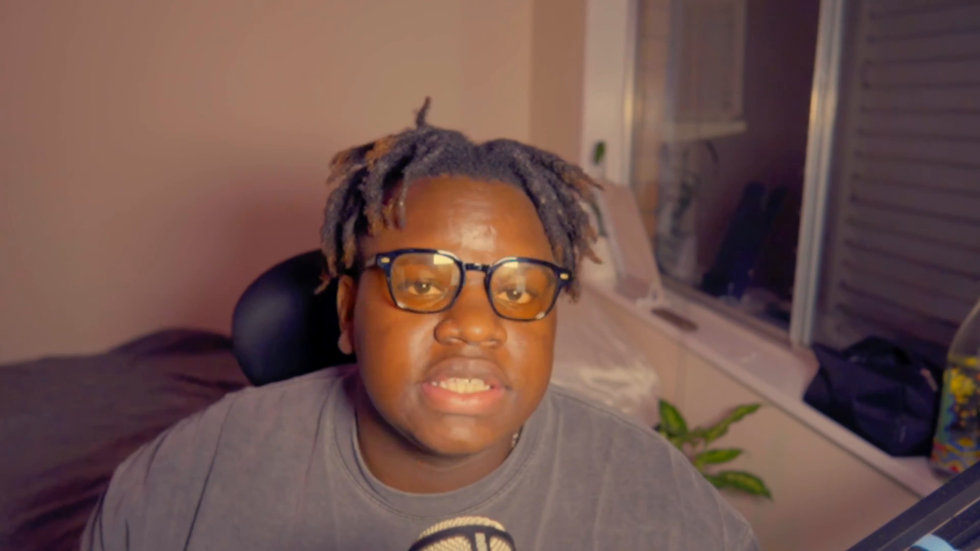